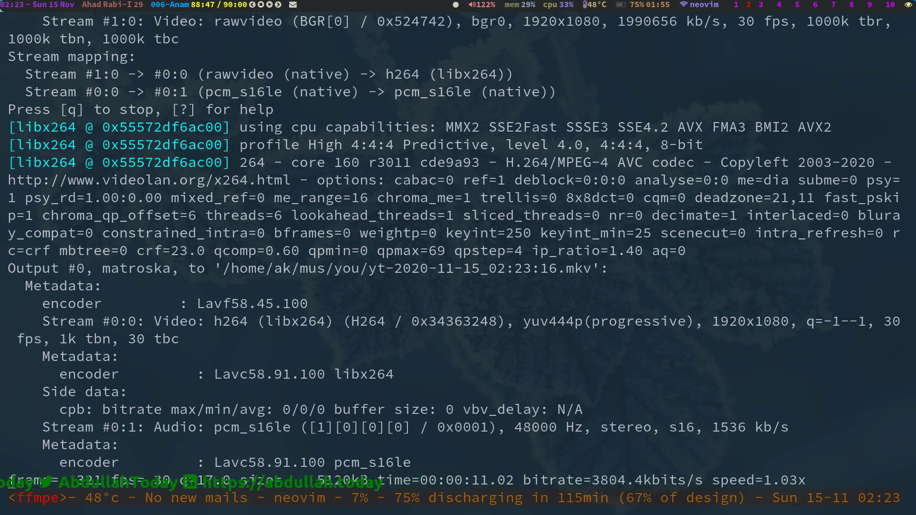
Step: Leave the ffmpeg output for a fresh zsh window at an empty prompt
key("q")
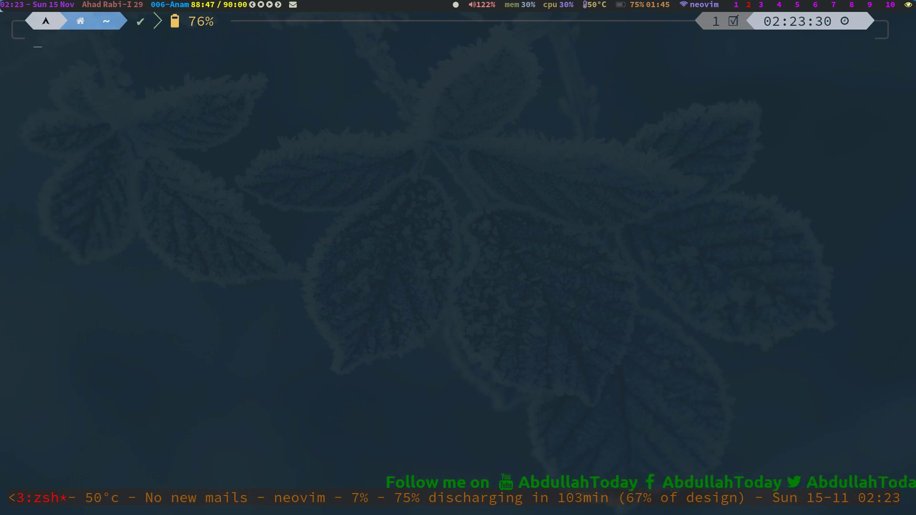
Step: Jump to ~/.config/bspwm with cdb and open external_rules in Neovim with v
type("cd")
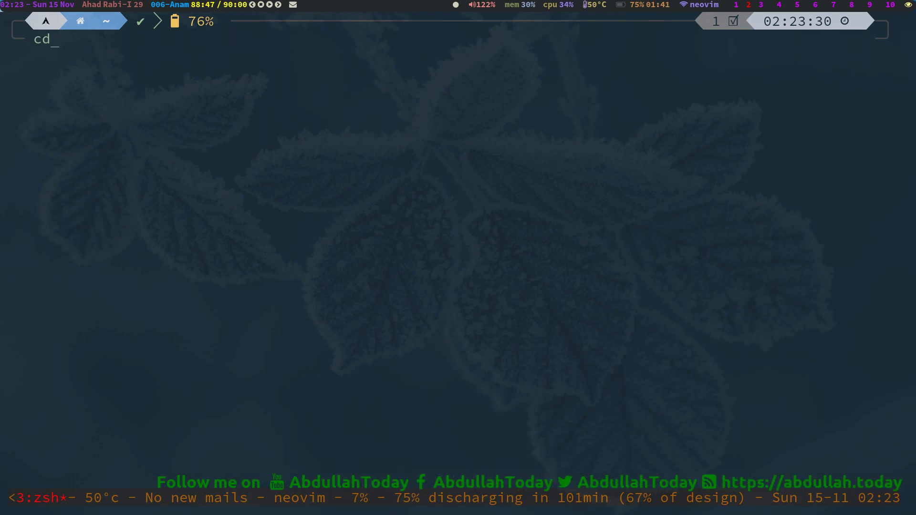
type("b")
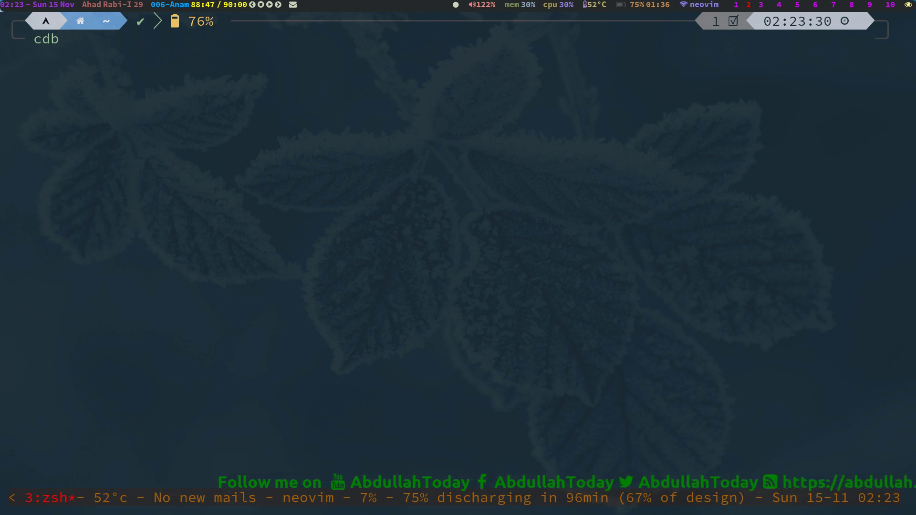
key("Return")
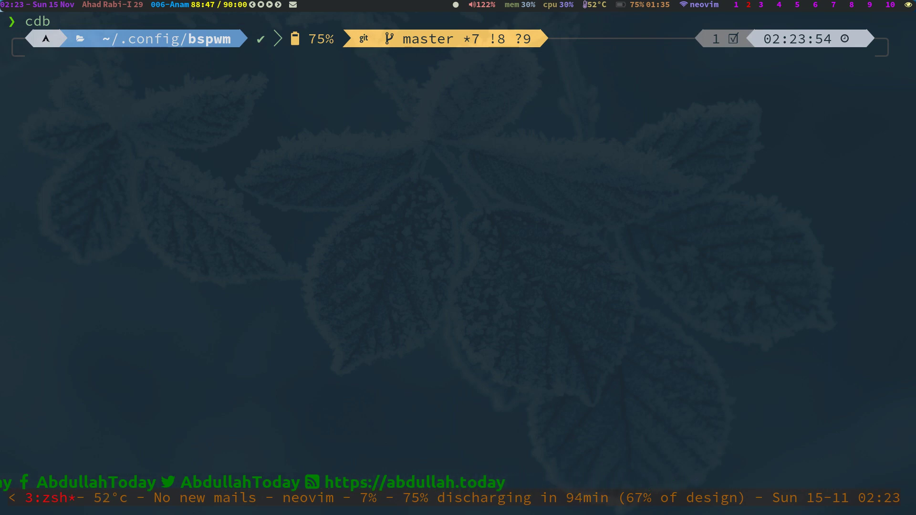
type("v ")
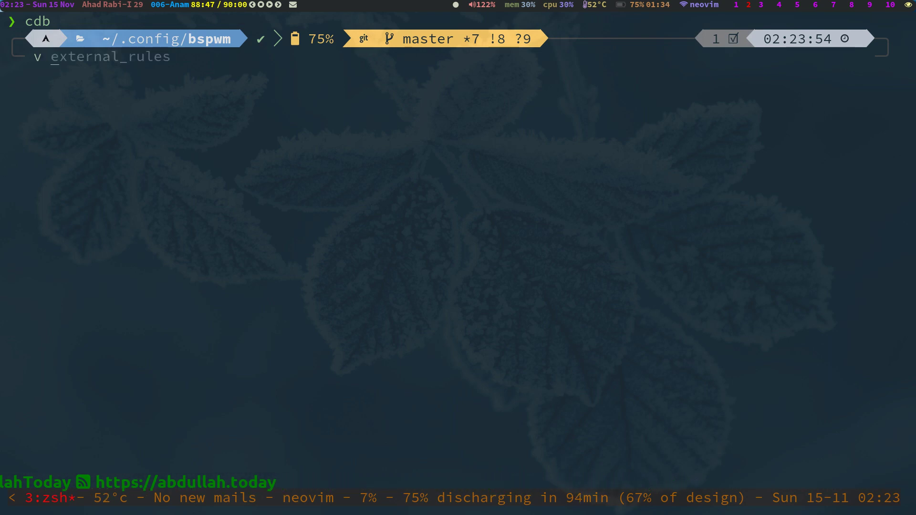
type("external")
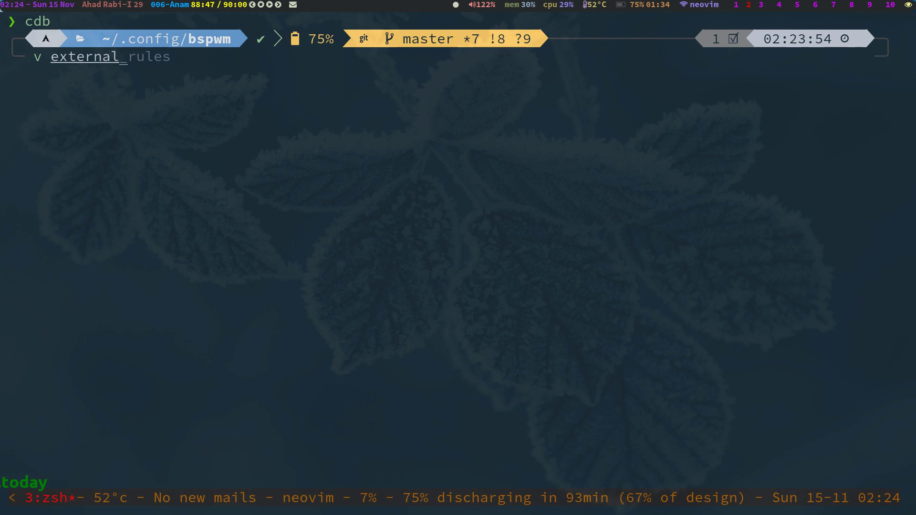
key("Right")
key("Return")
Step: Move to the start of line 24, the case pattern listing floating classes including mpv
key("k")
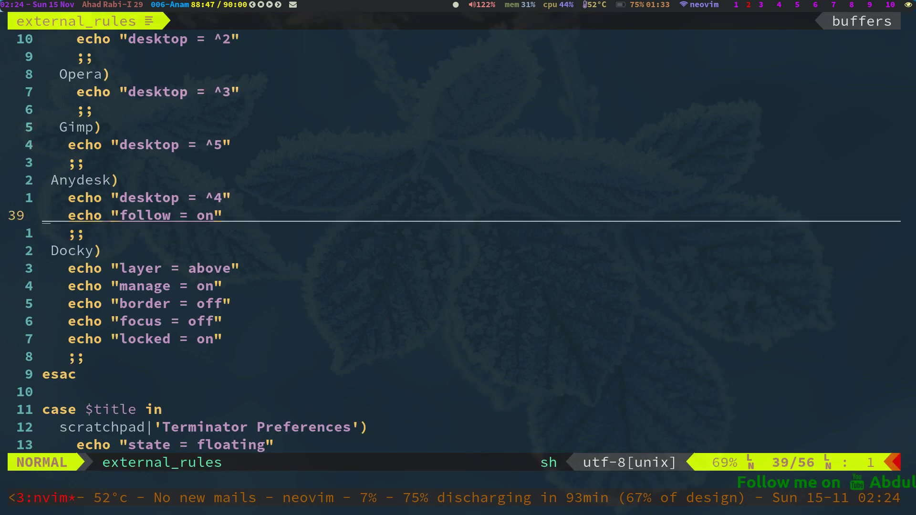
key("k")
key("k")
key("k")
key("k")
key("k")
key("k")
key("k")
key("k")
key("k")
key("k")
key("k")
key("k")
key("k")
key("k")
key("k")
key("k")
key("k")
key("k")
key("k")
key("k")
key("k")
key("k")
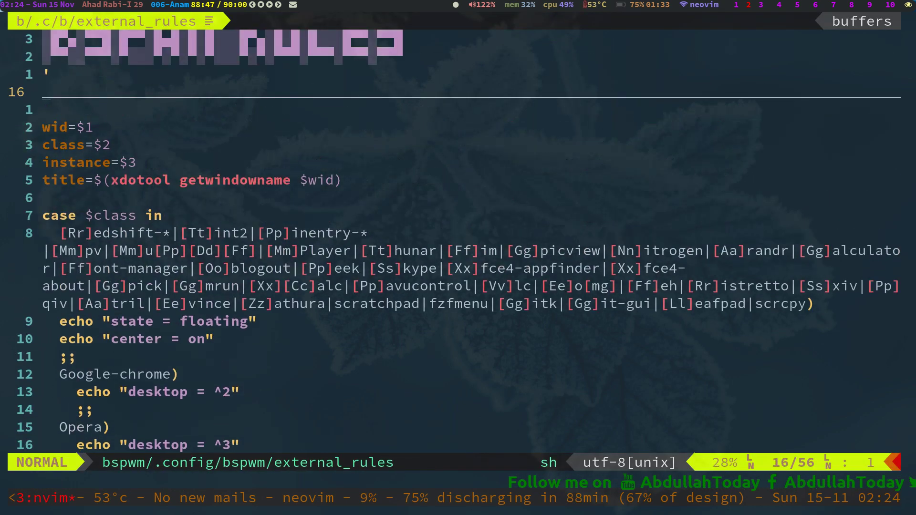
key("j")
key("j")
key("j")
key("j")
key("j")
key("j")
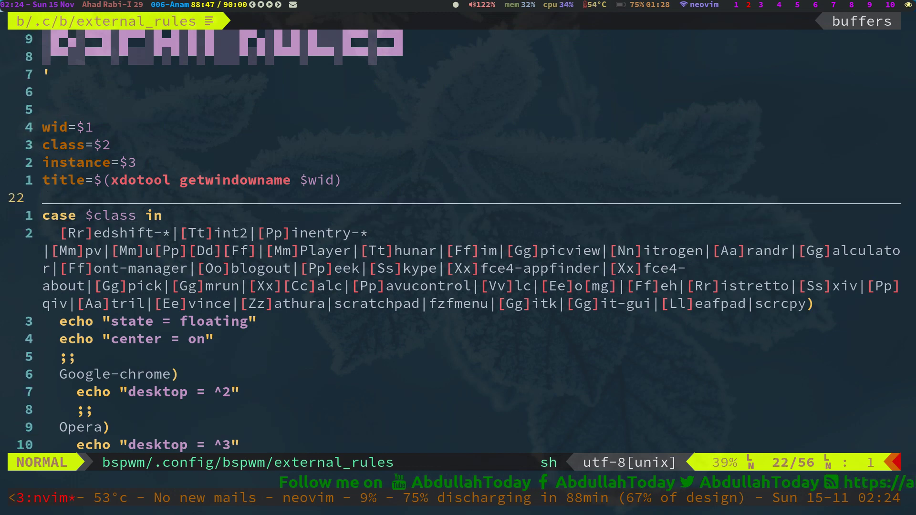
key("k")
key("k")
key("k")
key("k")
key("k")
key("k")
key("k")
key("k")
key("k")
key("k")
key("k")
key("k")
key("k")
key("k")
key("k")
key("k")
key("k")
key("k")
key("k")
key("k")
key("j")
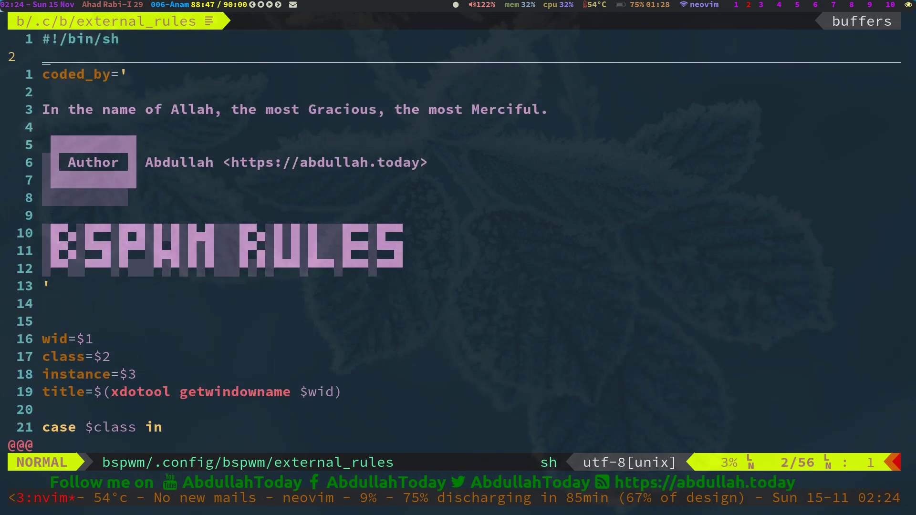
key("j")
key("j")
key("j")
key("j")
key("j")
key("j")
key("j")
key("j")
key("j")
key("j")
key("j")
key("j")
key("j")
key("j")
key("j")
key("j")
key("j")
key("j")
key("j")
key("j")
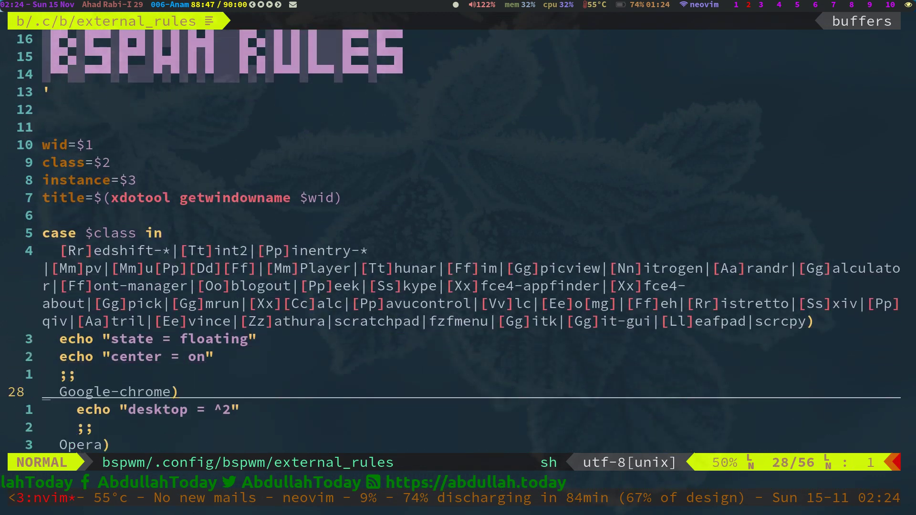
key("k")
key("k")
key("k")
key("k")
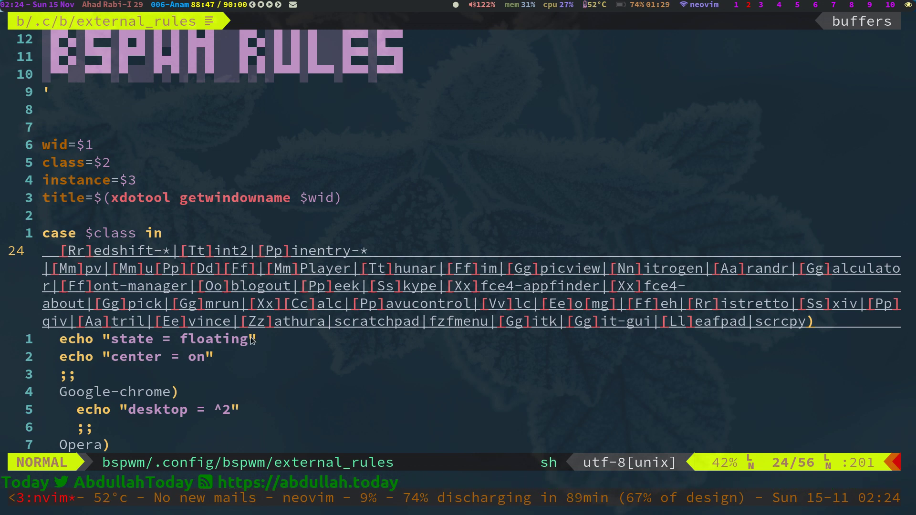
key("0")
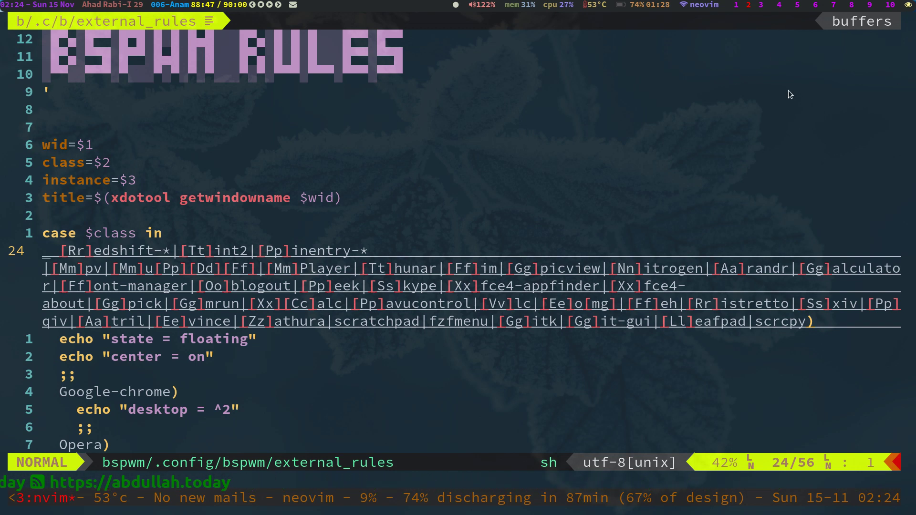
Step: Cycle through workspaces 4, 2 and 3, switch to the mountain wallpaper, and return to Neovim on workspace 2
left_click(779, 8)
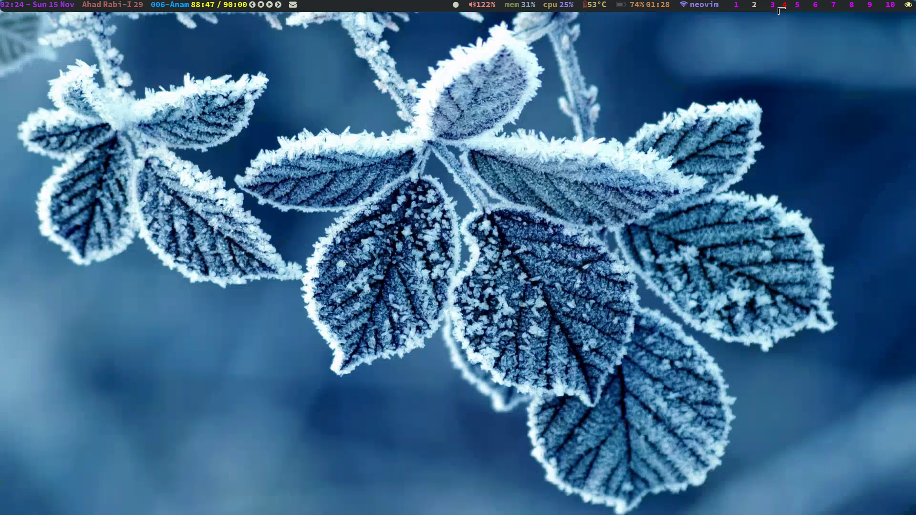
left_click(736, 6)
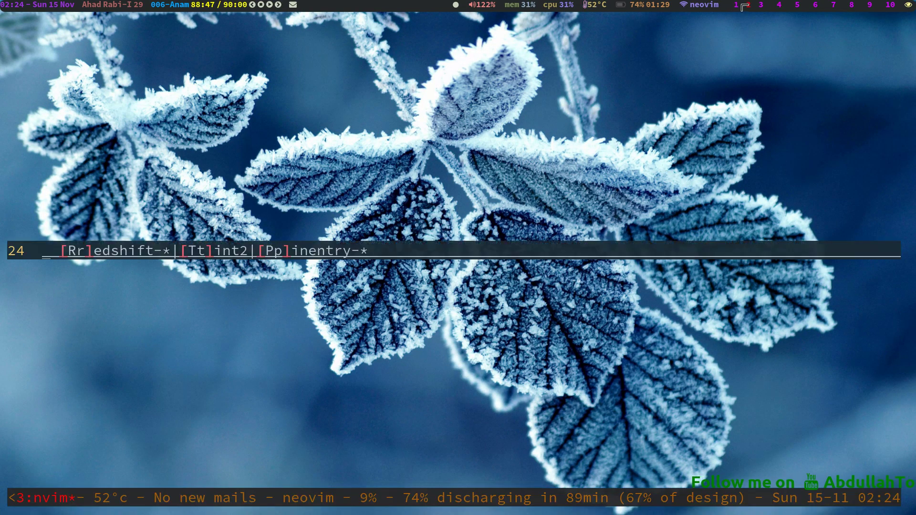
left_click(767, 10)
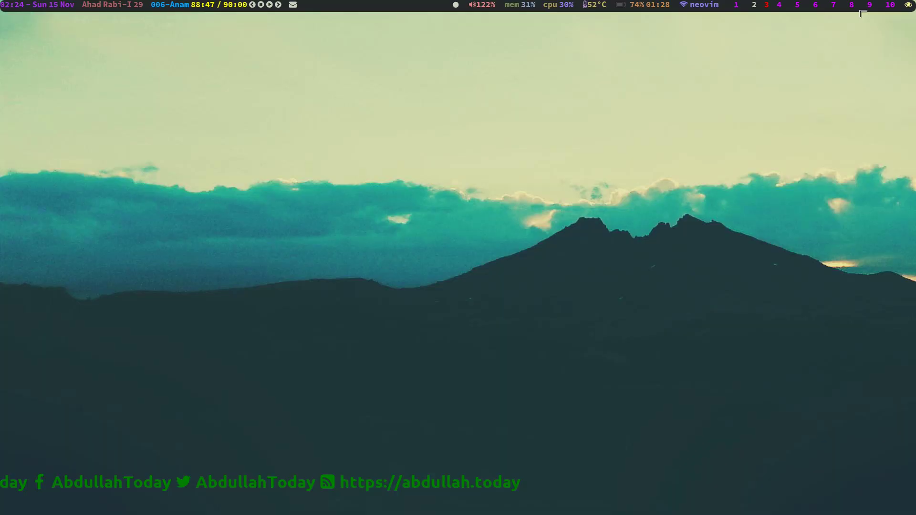
key("super+2")
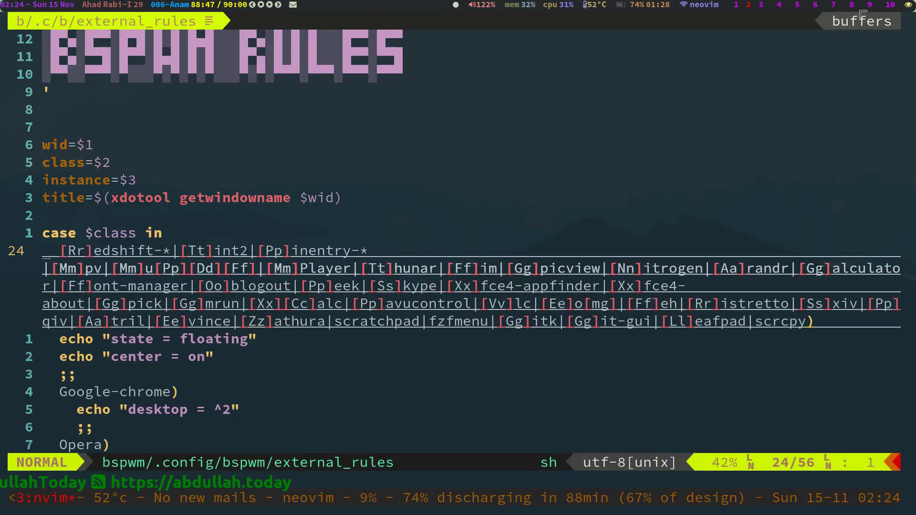
key("j")
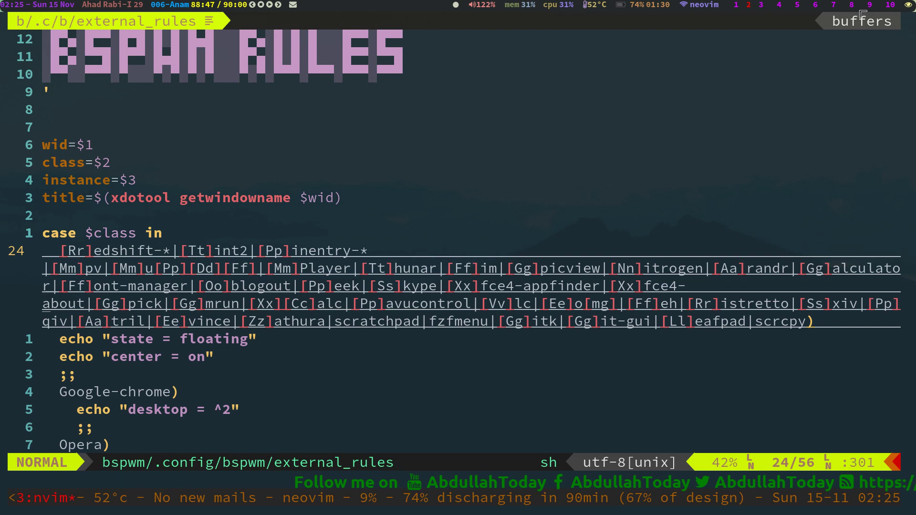
Step: Open a terminal beside Neovim and play ~/mus/you/yt-2020-11-15_02:23:16.mkv in mpv
key("j")
key("j")
key("j")
key("j")
key("j")
key("j")
key("super+Return")
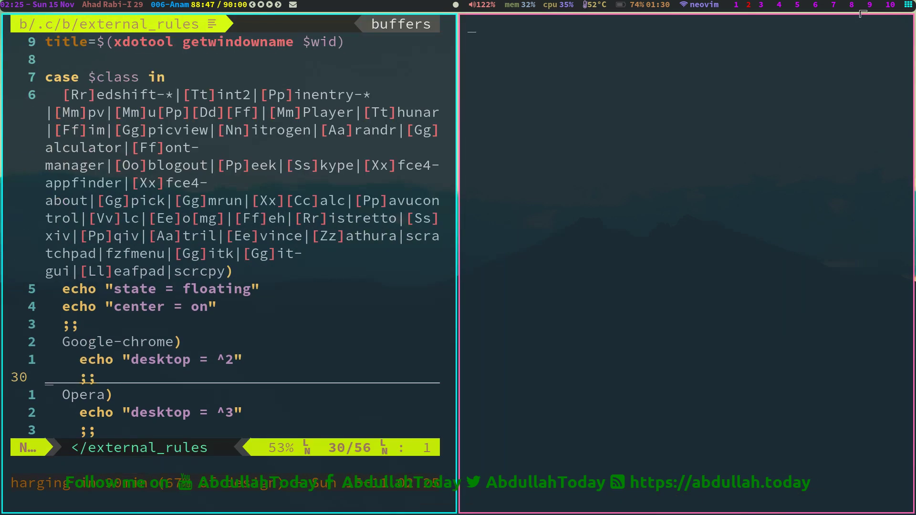
type("mp")
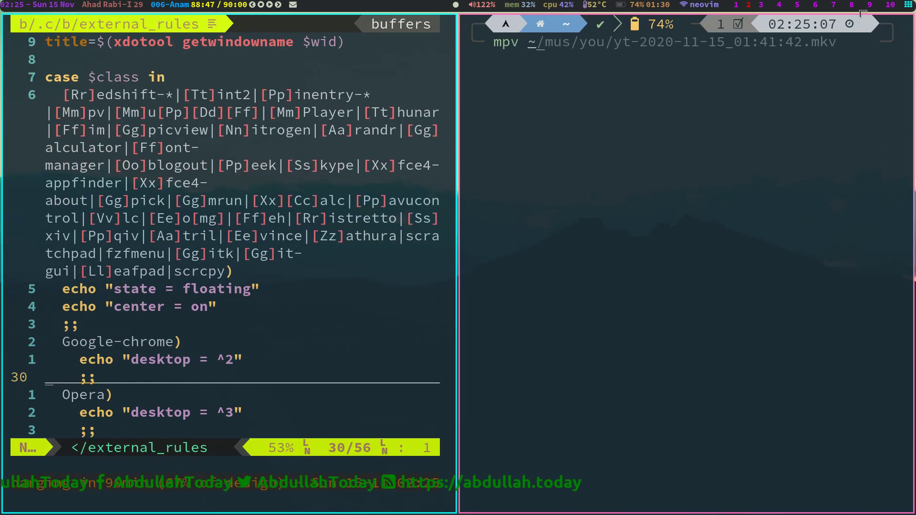
type("v ~/mus/you/t")
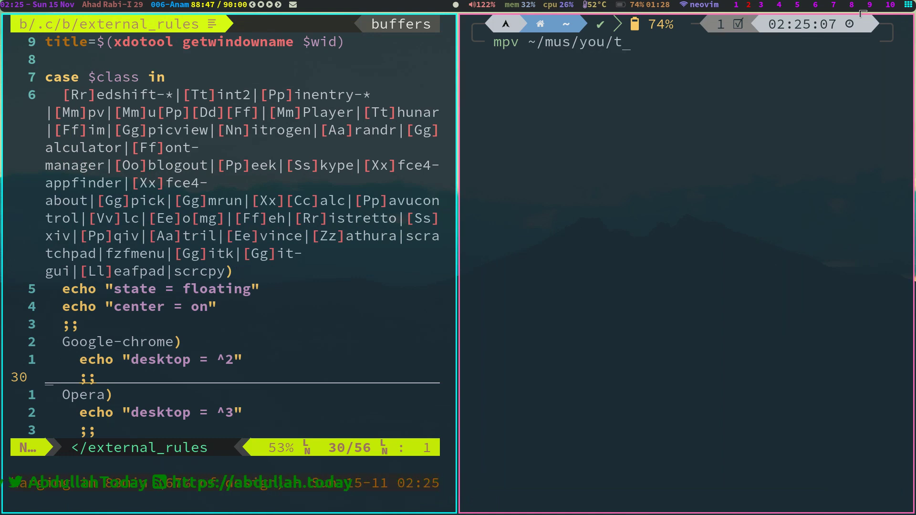
type("y")
key("BackSpace")
key("BackSpace")
type("yt")
key("Tab")
key("Tab")
key("Tab")
key("Tab")
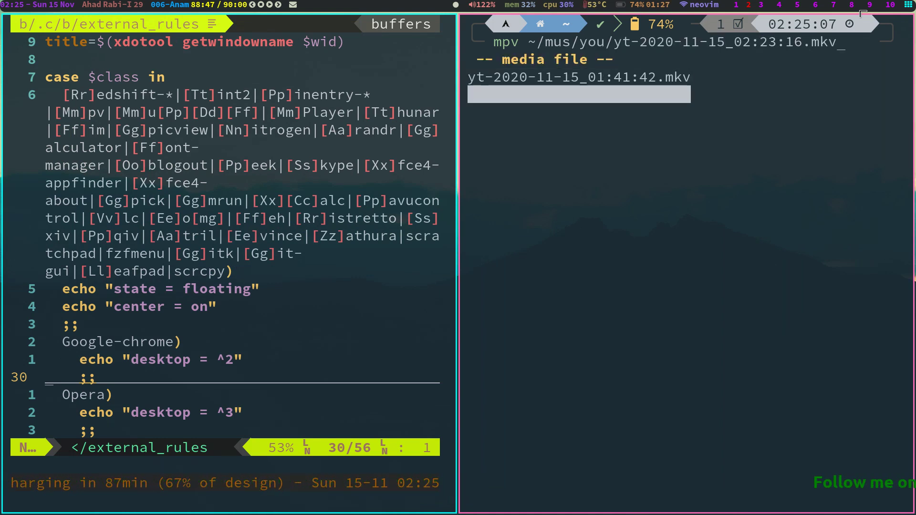
key("Return")
key("Return")
Step: Mute the video, unfullscreen it, drag the floating window up-right, then restore fullscreen
key("m")
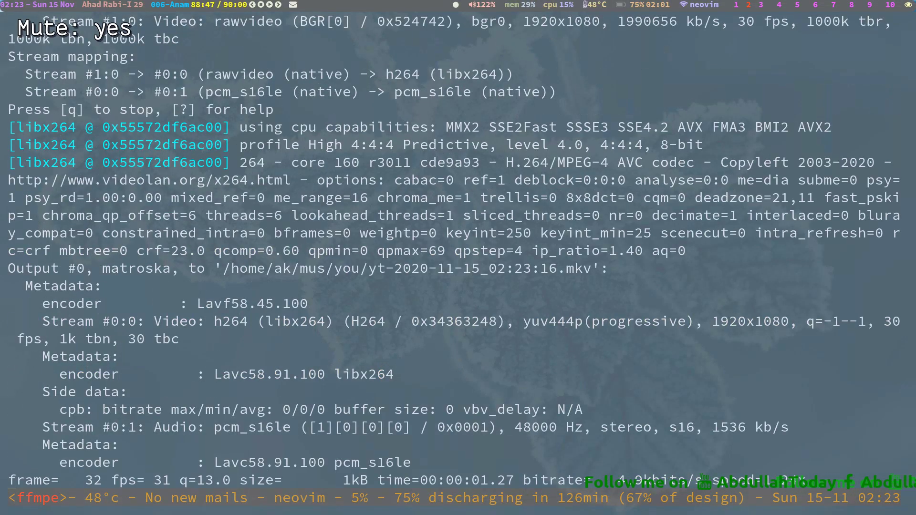
key("f")
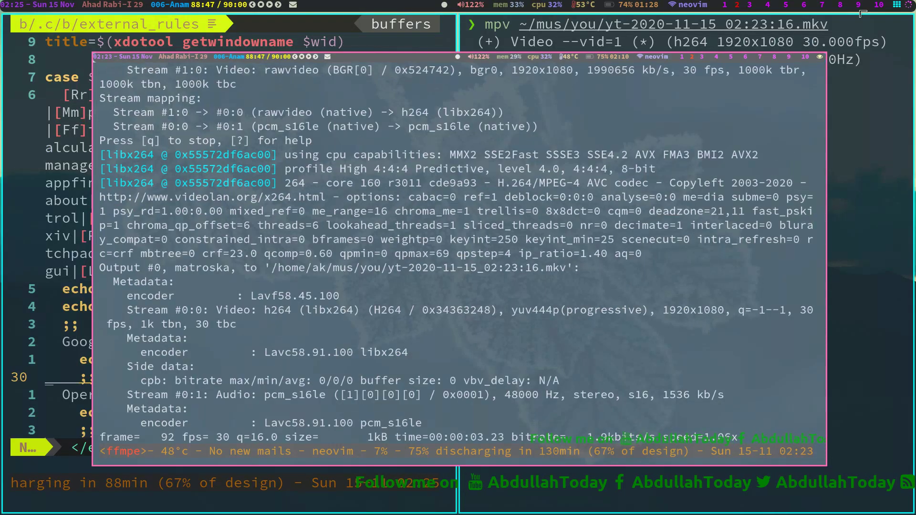
left_click_drag(391, 254, 414, 239)
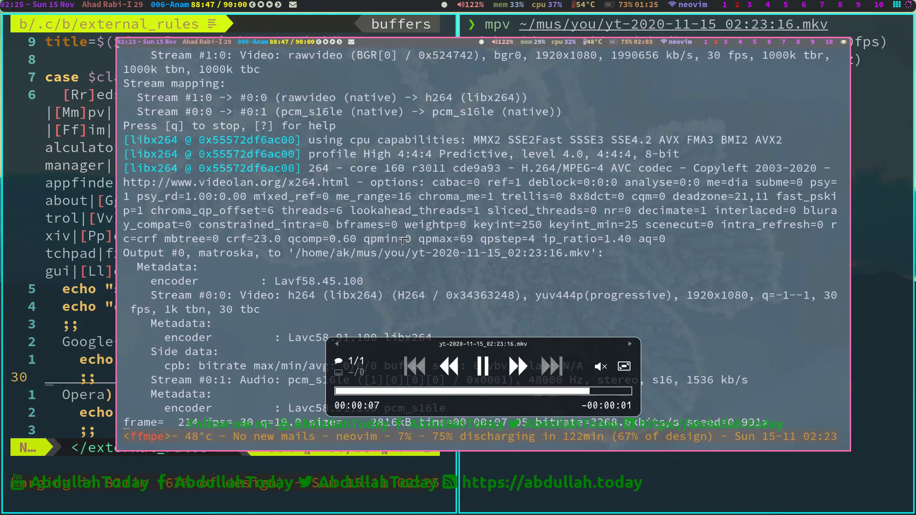
key("f")
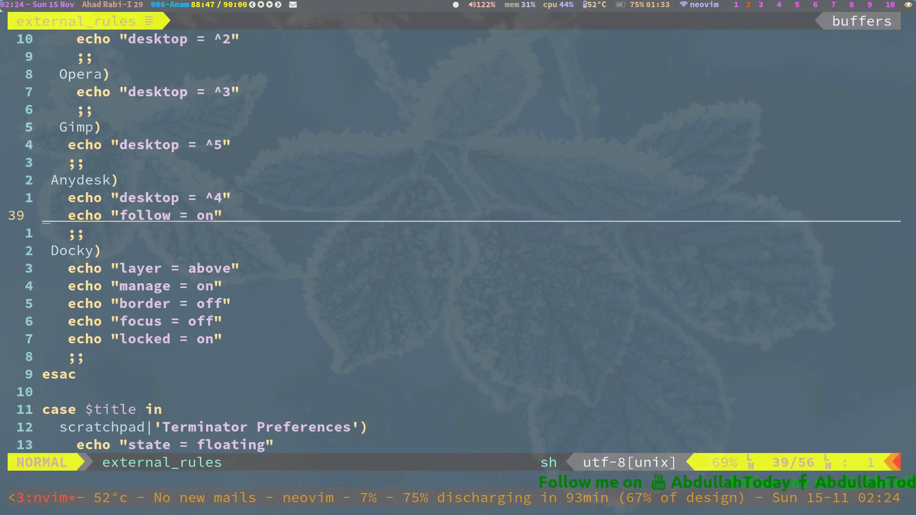
Step: Quit mpv, close the test terminal, and make a first deletion attempt on line 24, then undo it
key("q")
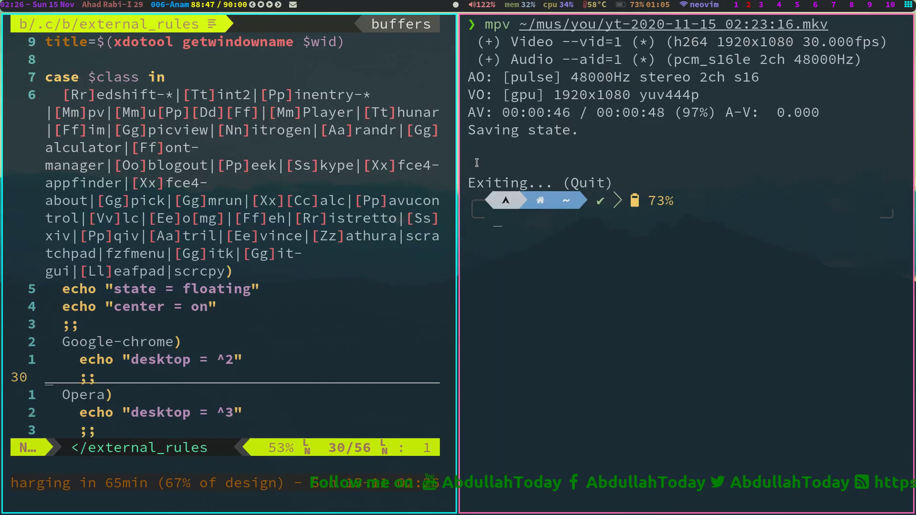
key("super+w")
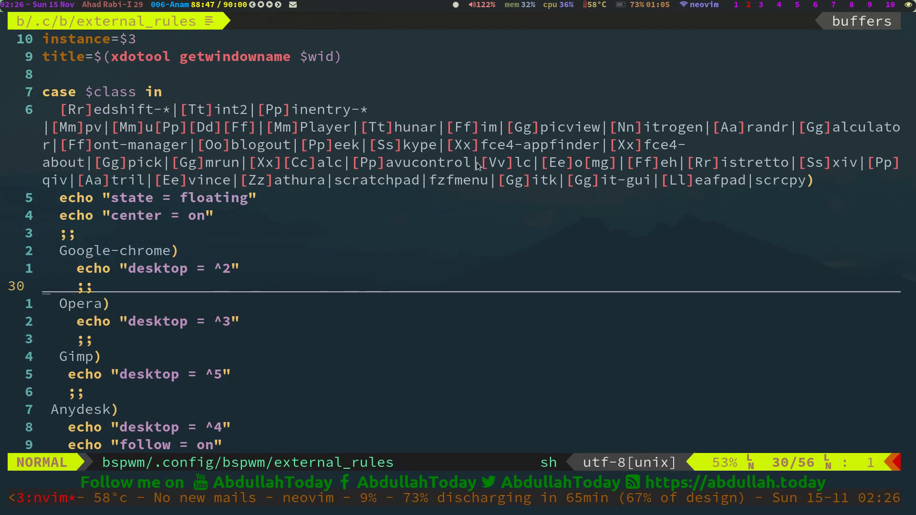
key("k")
key("k")
key("k")
key("k")
key("k")
key("k")
key("k")
key("k")
key("k")
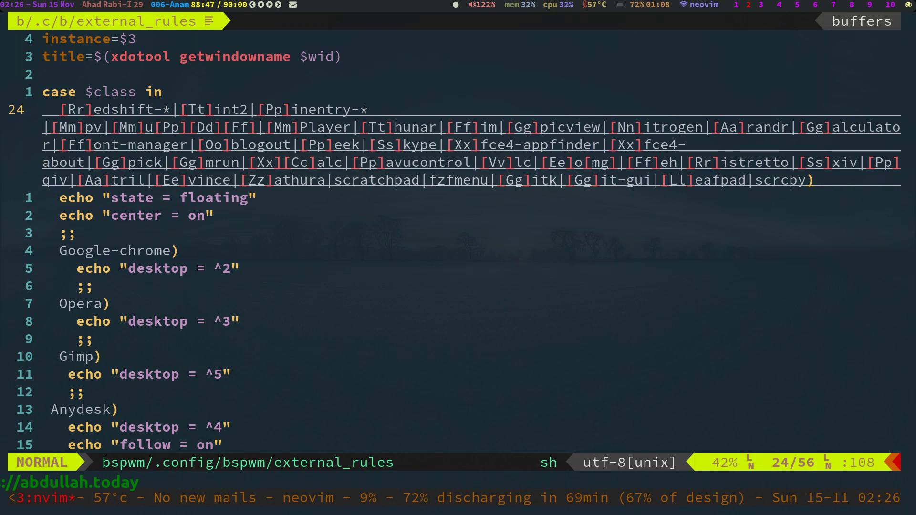
key("v")
key("h")
key("h")
key("h")
key("h")
key("h")
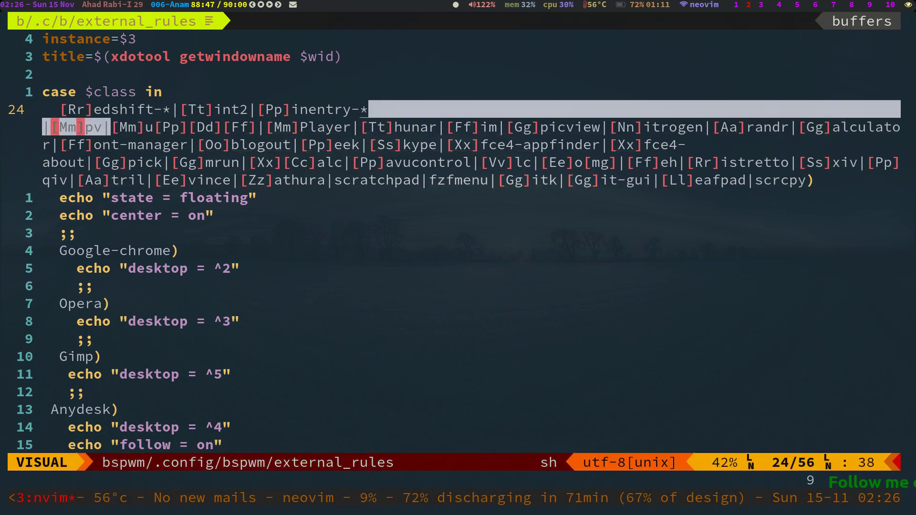
key("d")
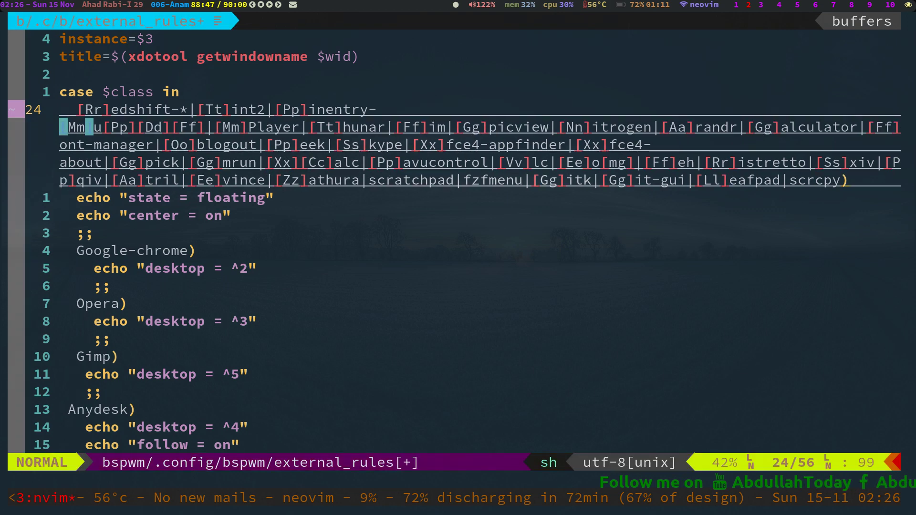
key("u")
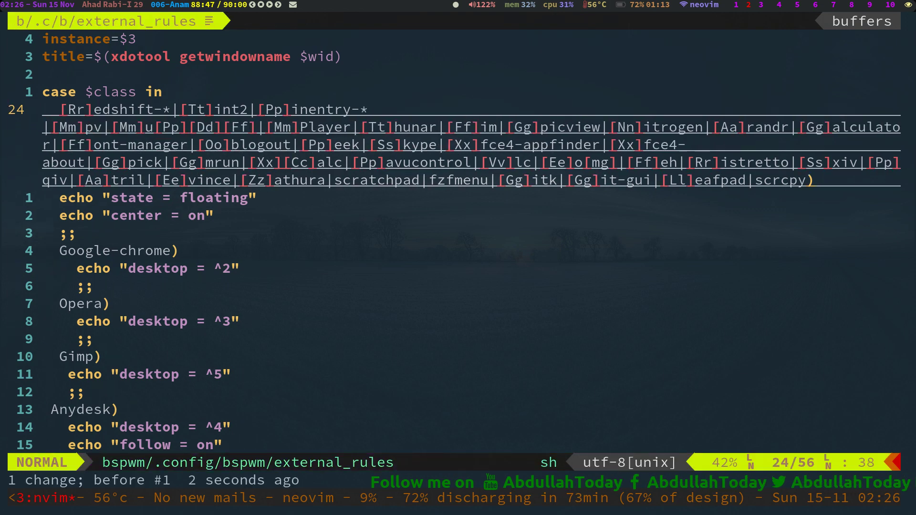
Step: Select and delete the [Mm]pv| entry from the floating class list on line 24
key("l")
key("l")
key("l")
key("l")
key("l")
key("l")
key("l")
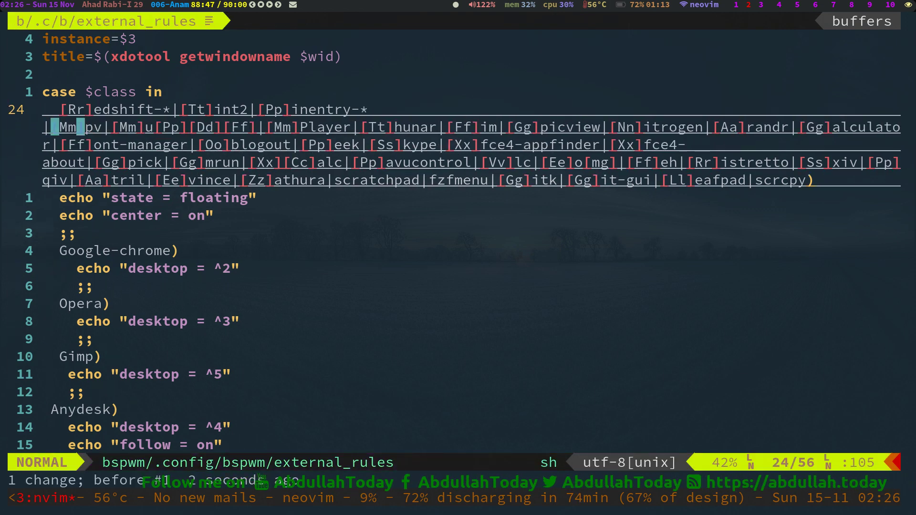
key("l")
key("h")
key("v")
key("h")
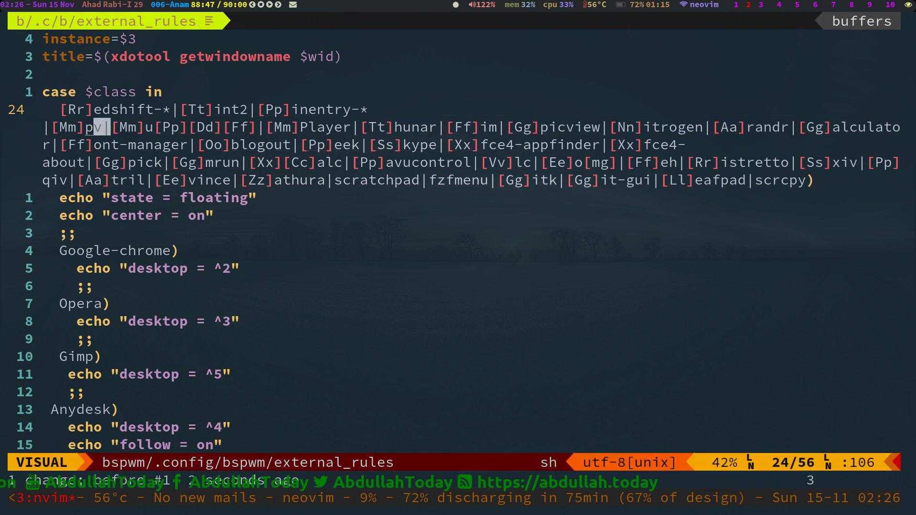
key("h")
key("h")
key("h")
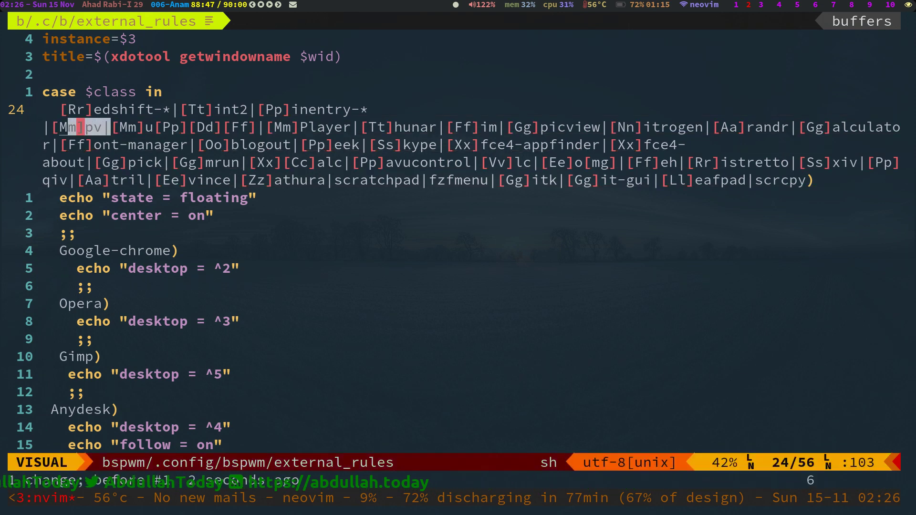
key("h")
key("h")
key("d")
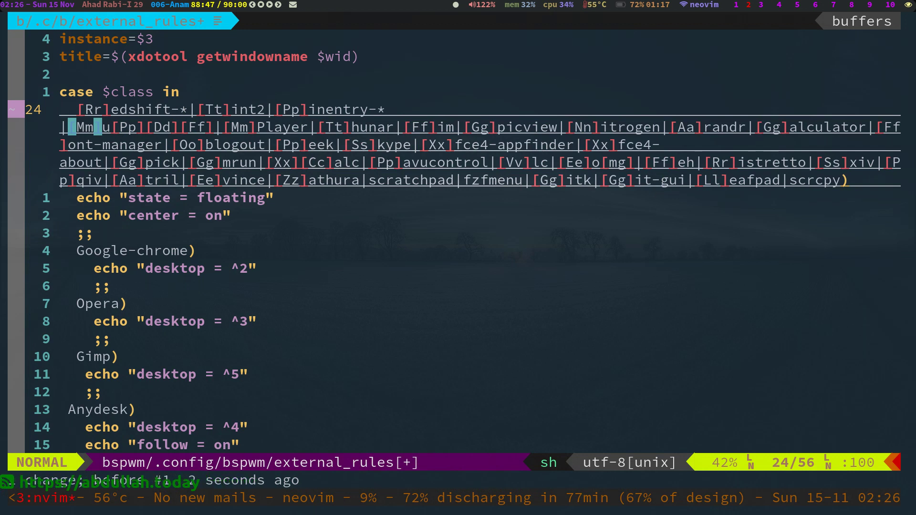
Step: Save external_rules and quit Neovim with :wq
key("j")
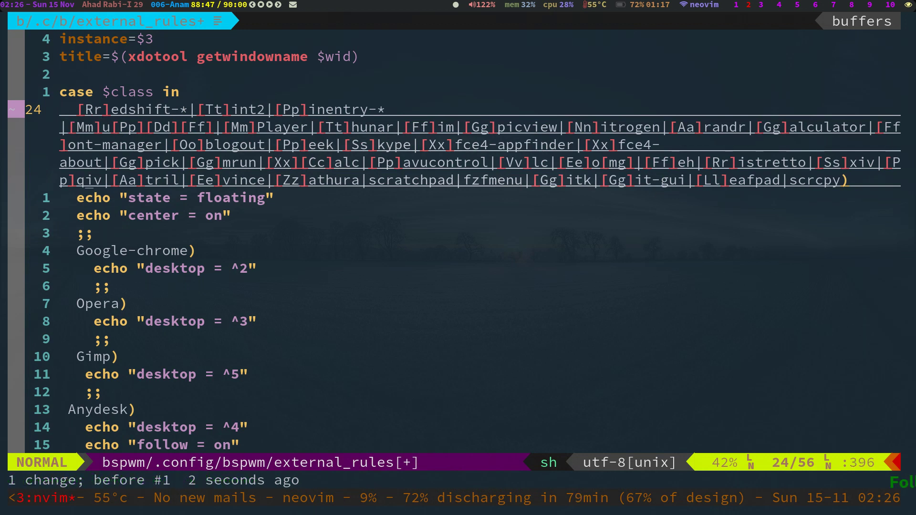
key("j")
key("j")
type(":wq")
key("Return")
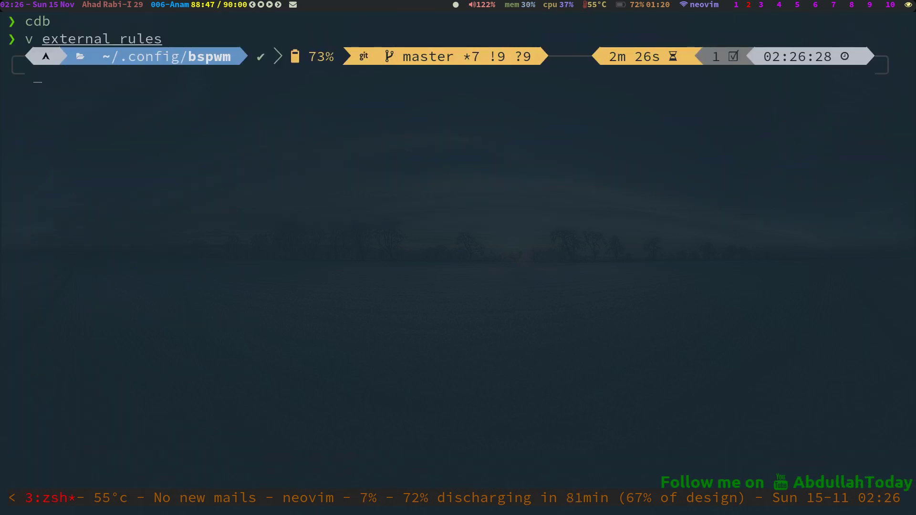
Step: Play the suggested yt-2020-11-15_01:41:42.mkv in mpv to check its placement, then quit
type("m")
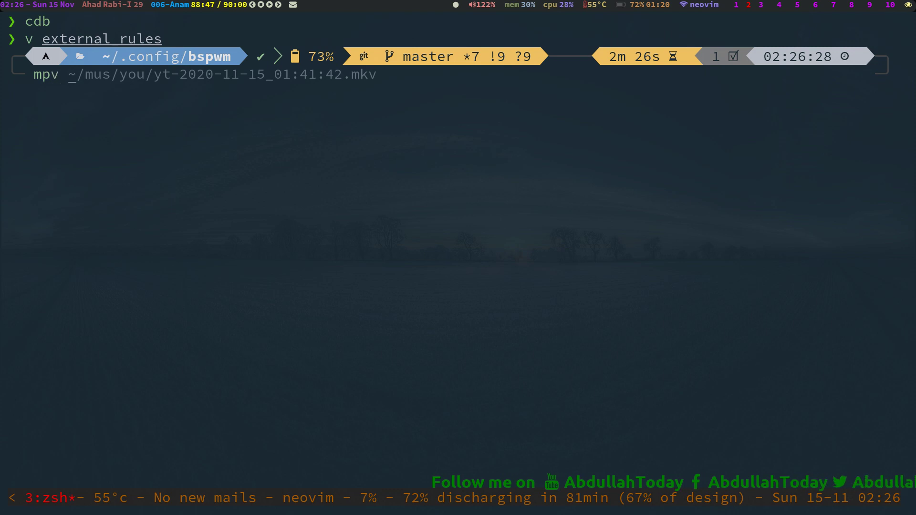
type("pv")
key("Right")
key("Return")
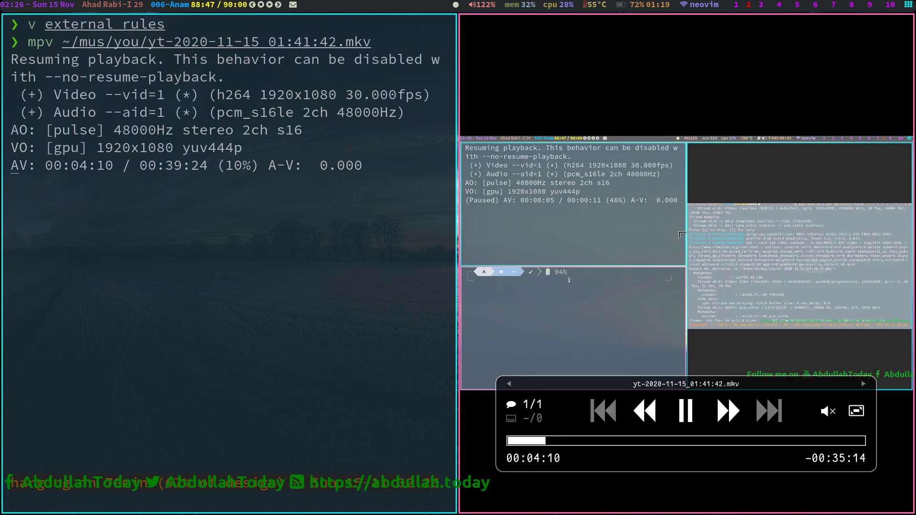
key("q")
Step: Recall earlier mpv commands from history, then clear the command line
key("Escape")
key("k")
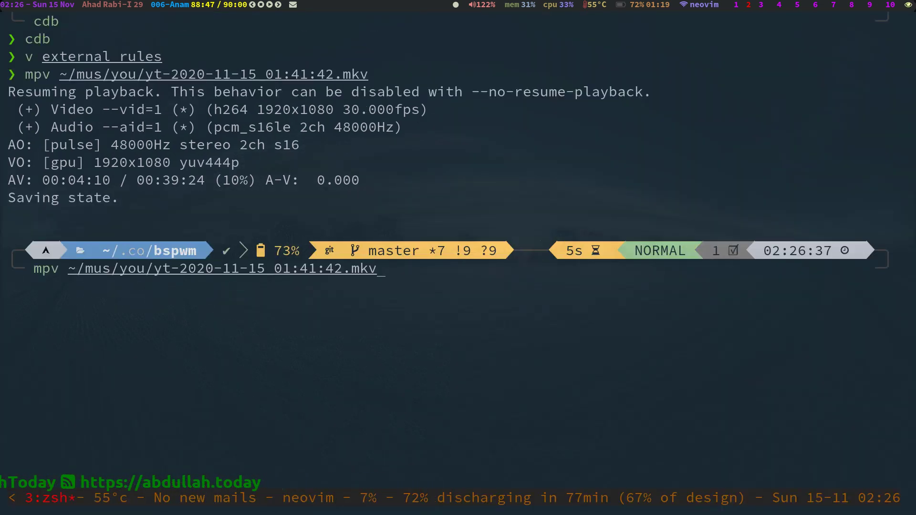
key("k")
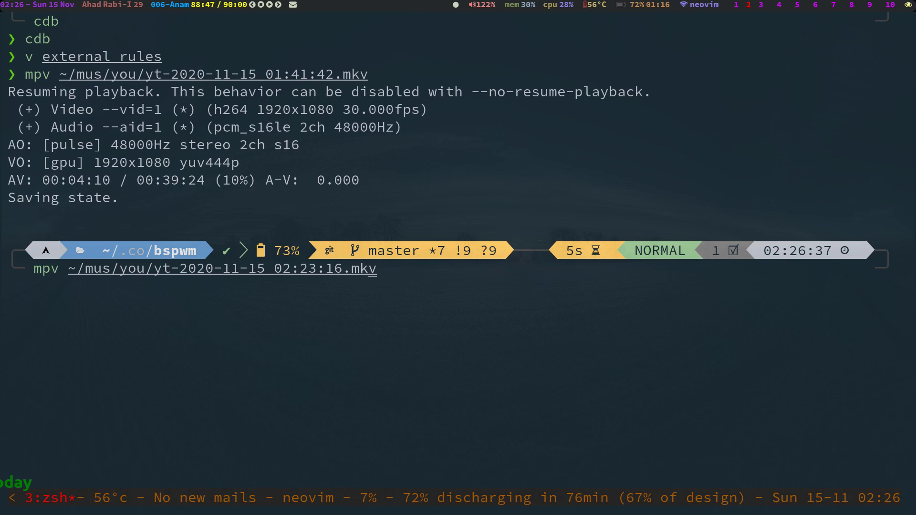
key("d")
key("d")
key("Return")
Step: Reopen external_rules and move to the line after the Google-chrome rule
type("v external_rules")
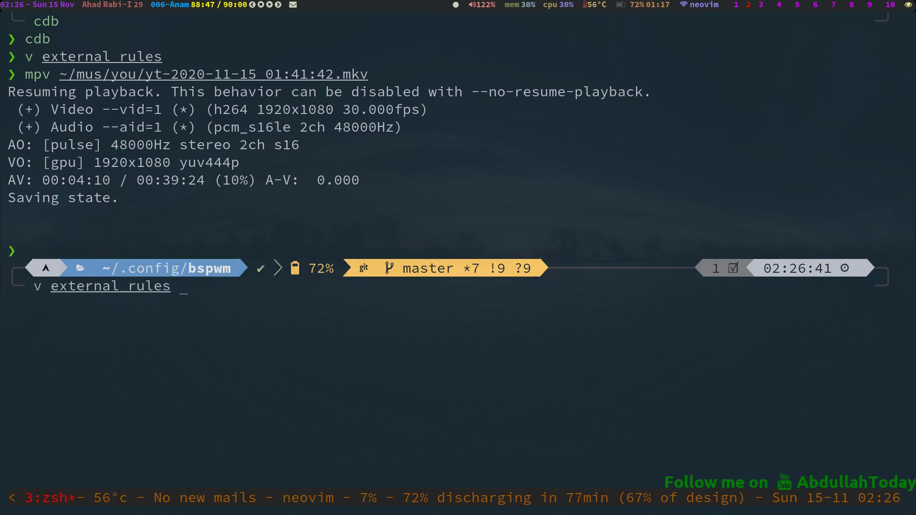
key("Return")
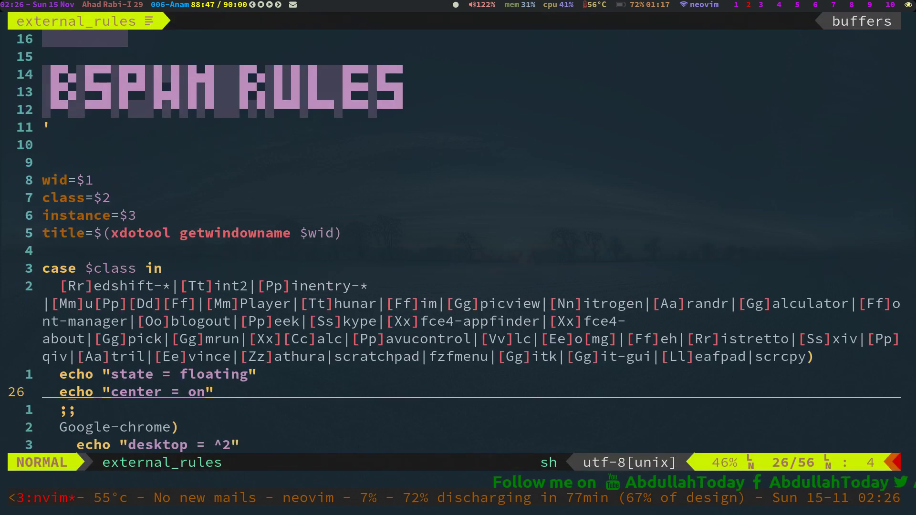
key("k")
key("k")
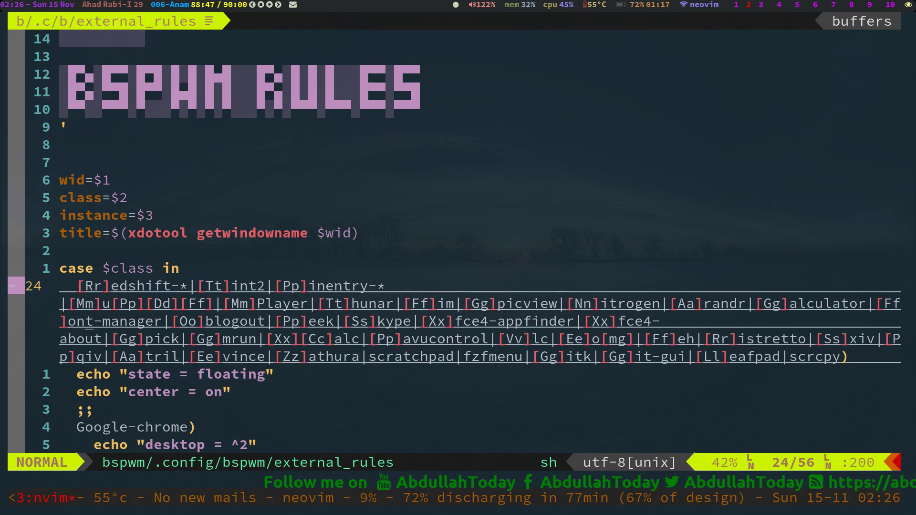
key("asciicircum")
key("j")
key("j")
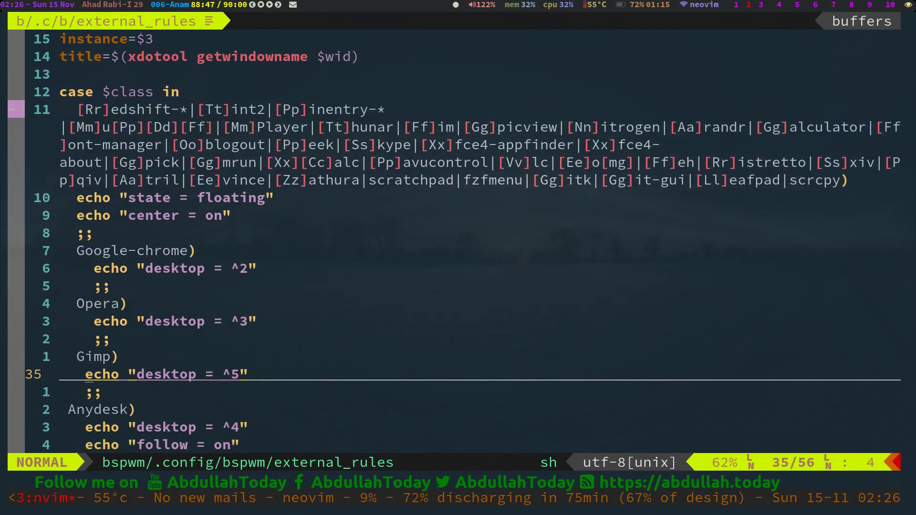
key("k")
key("k")
key("k")
key("k")
key("k")
key("k")
key("k")
key("k")
key("k")
key("j")
key("j")
key("j")
key("j")
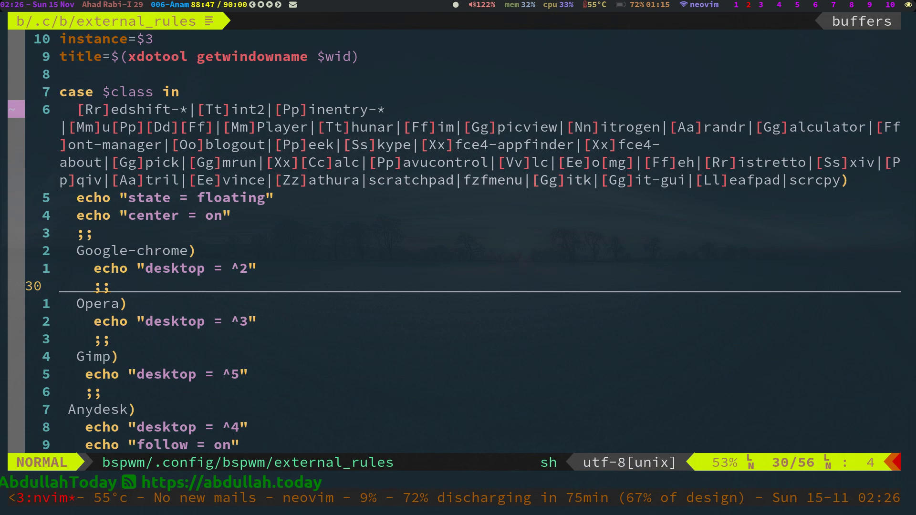
Step: Add a new [Mm]pv) case with the line echo "floating = on"
key("o")
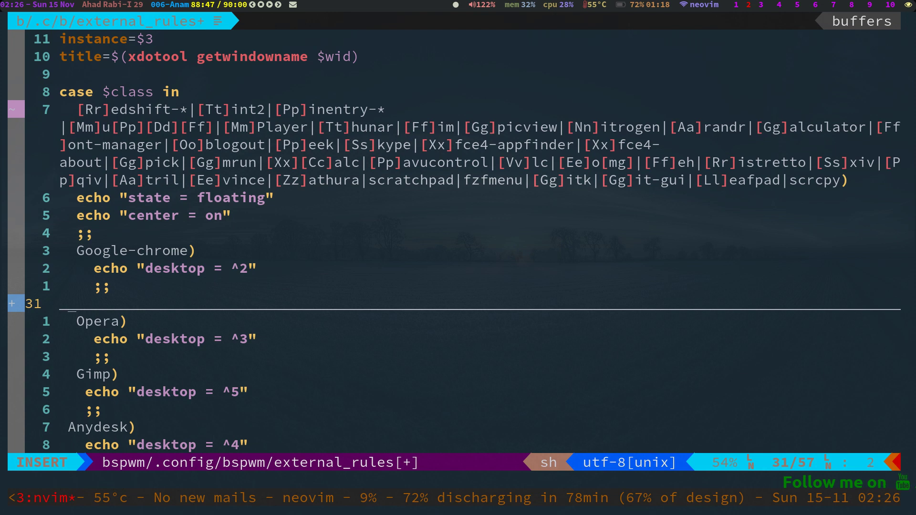
key("BackSpace")
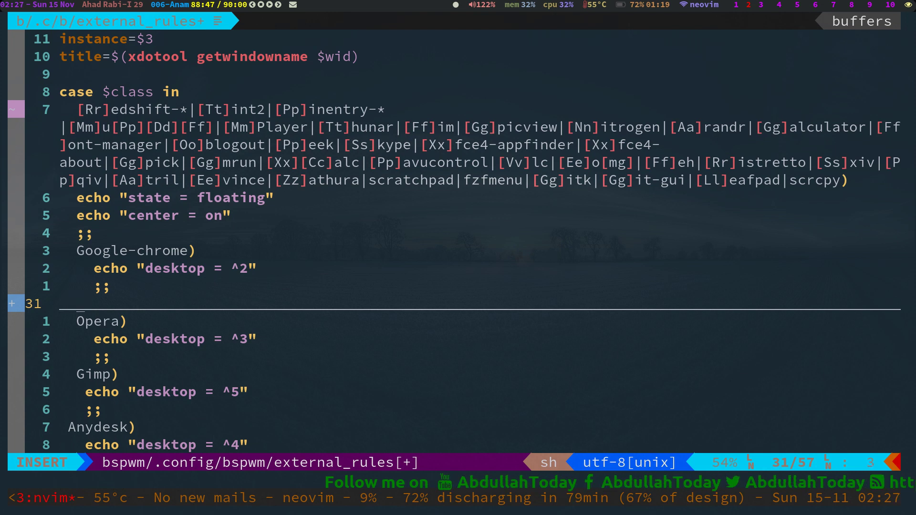
key("BackSpace")
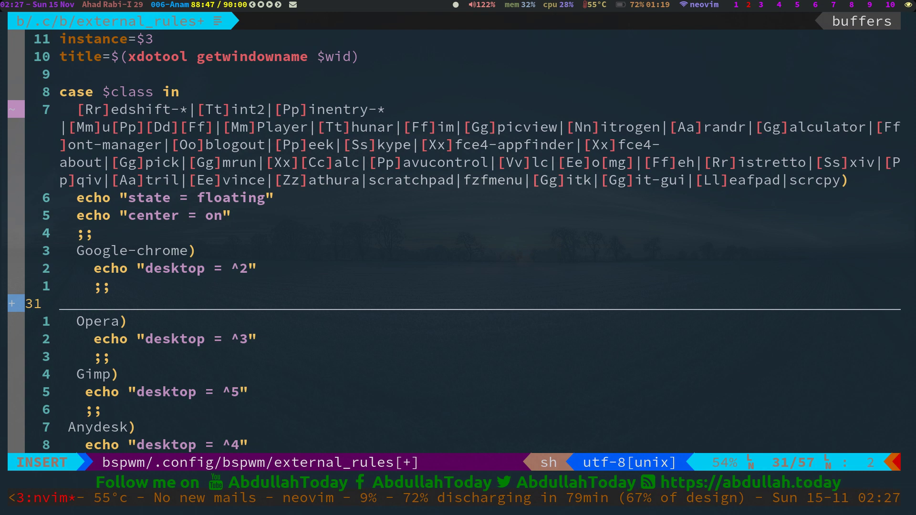
type("[M")
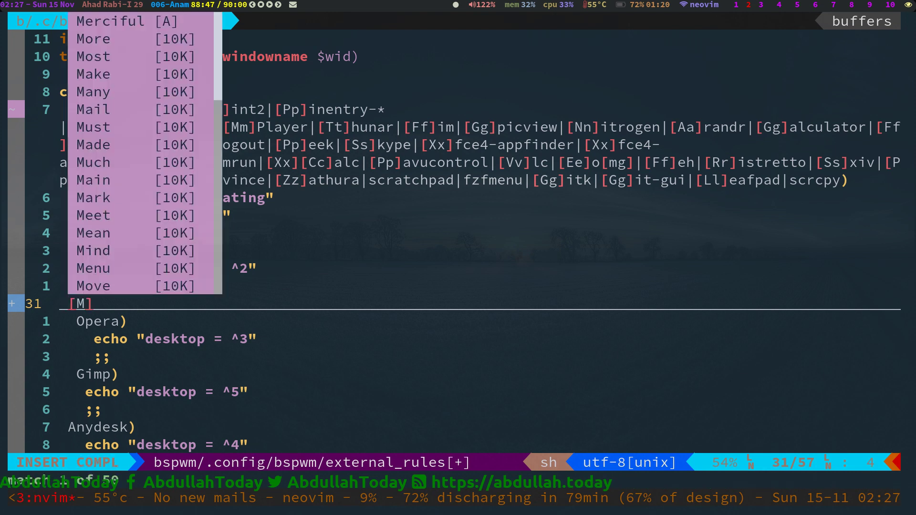
type("m")
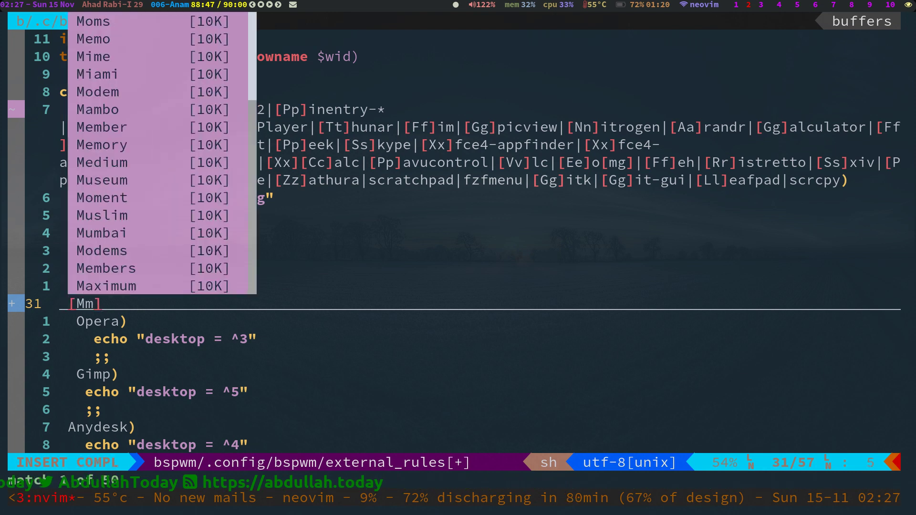
type("]")
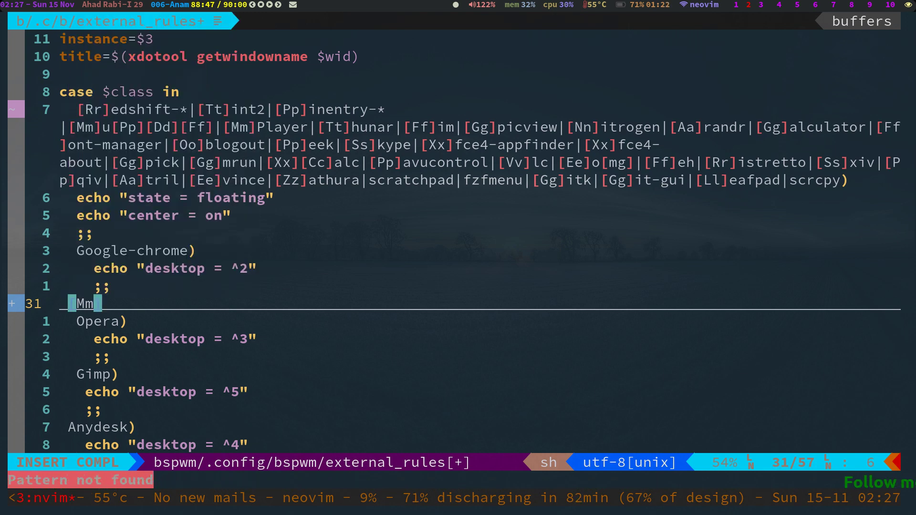
type("pv)")
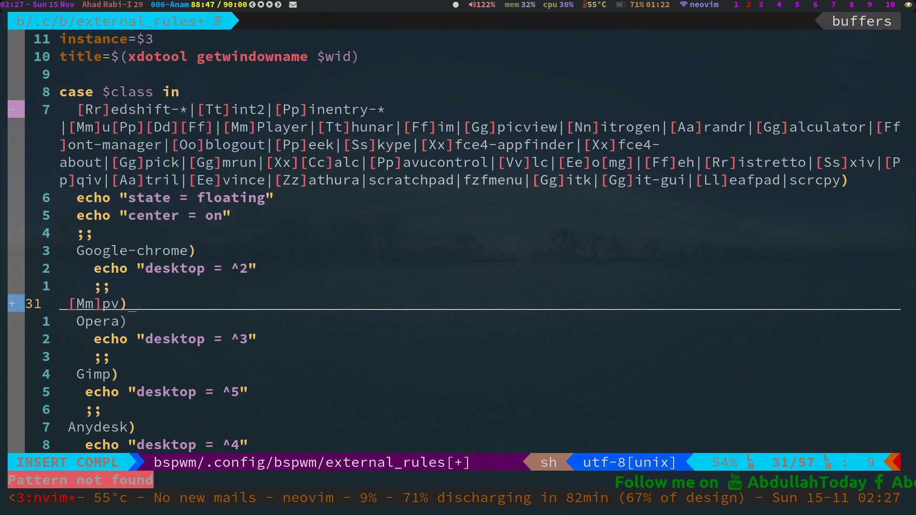
key("Return")
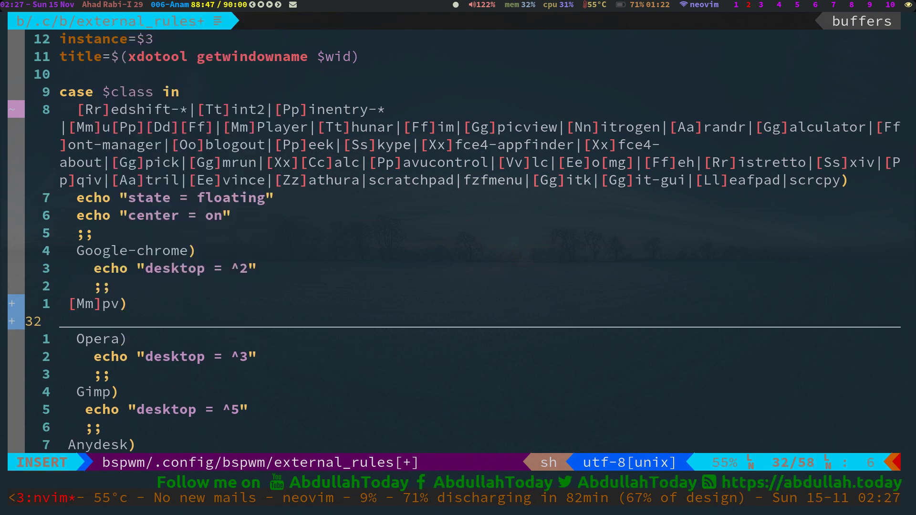
type("echo fl")
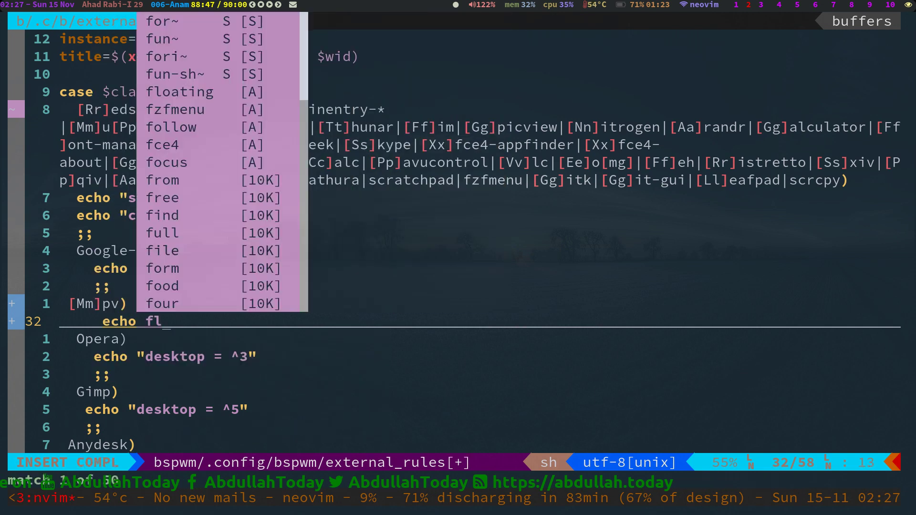
key("BackSpace")
key("BackSpace")
type("\"\"")
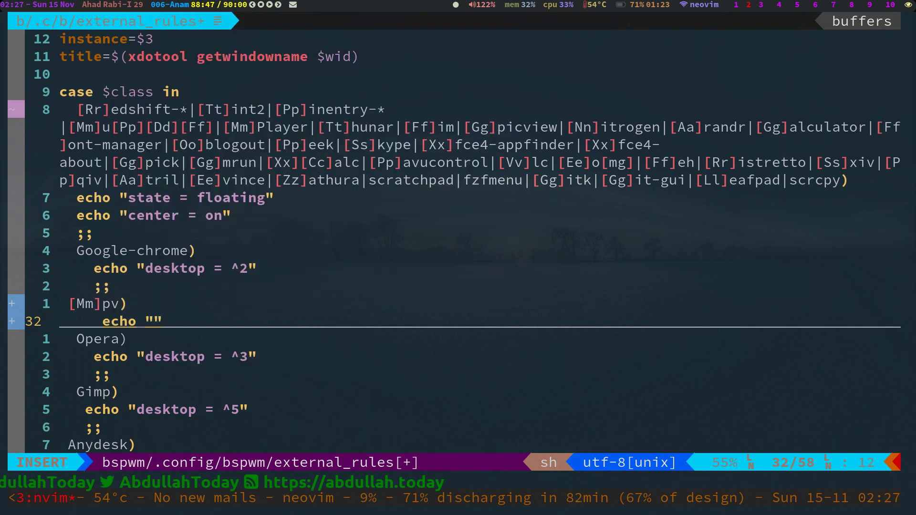
type("floating ")
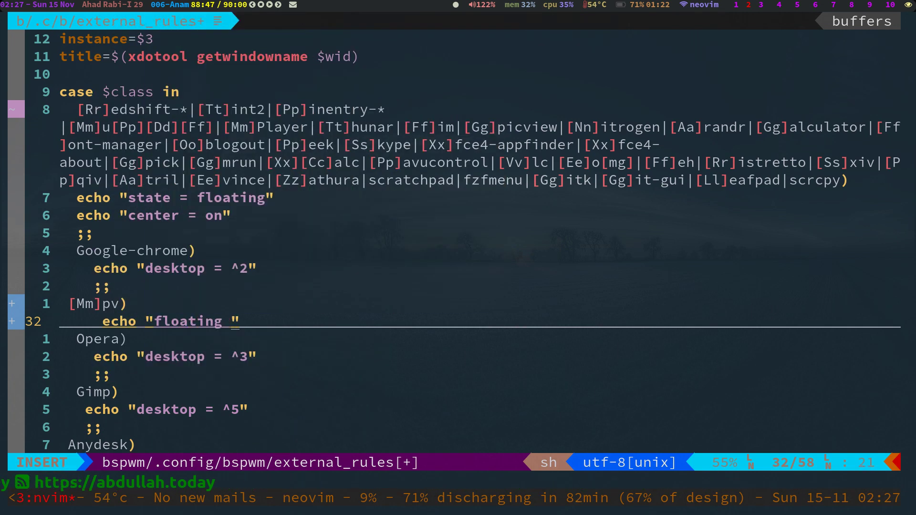
type("= on")
key("Escape")
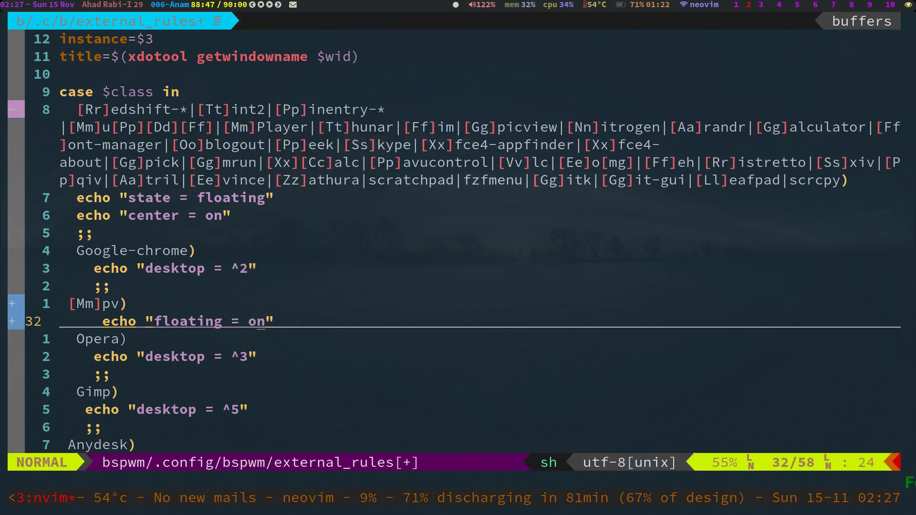
Step: Close the mpv case with a ;; line and save the file with :w
type(":x")
key("Escape")
type("k")
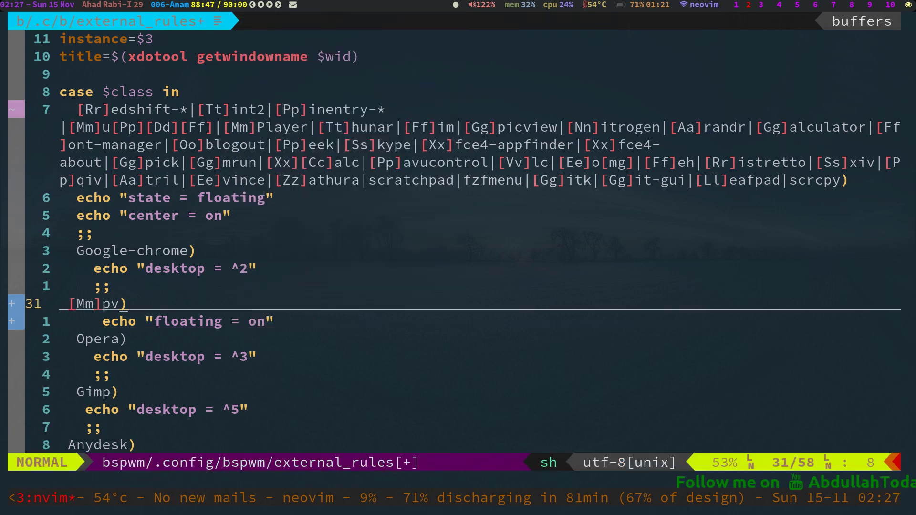
type("jo;")
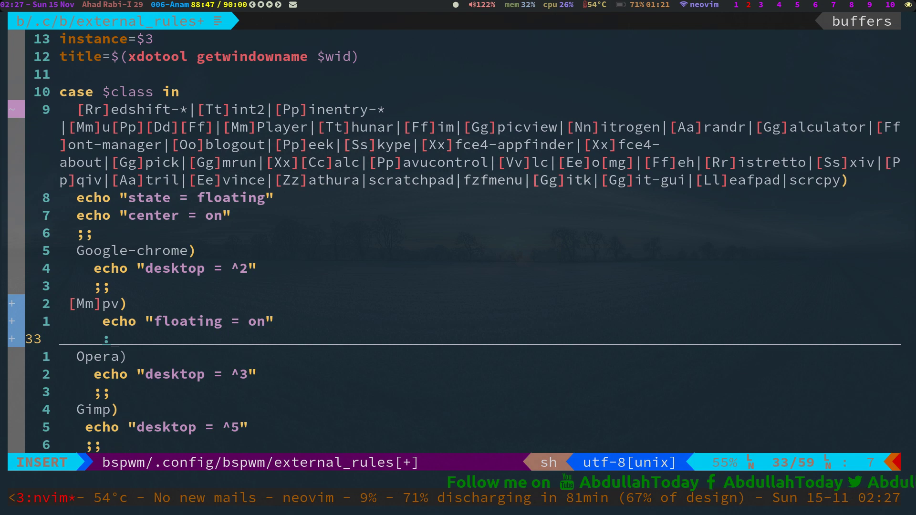
type(";")
key("Escape")
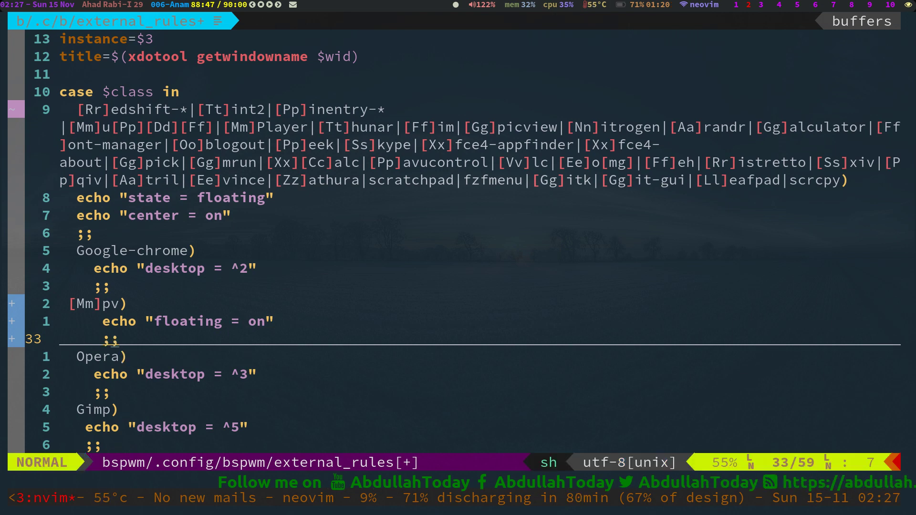
key("shift+colon")
type("w")
key("Return")
Step: Rerun the last mpv command in a new terminal to test the rule, quit it, and close the terminal
key("super+Return")
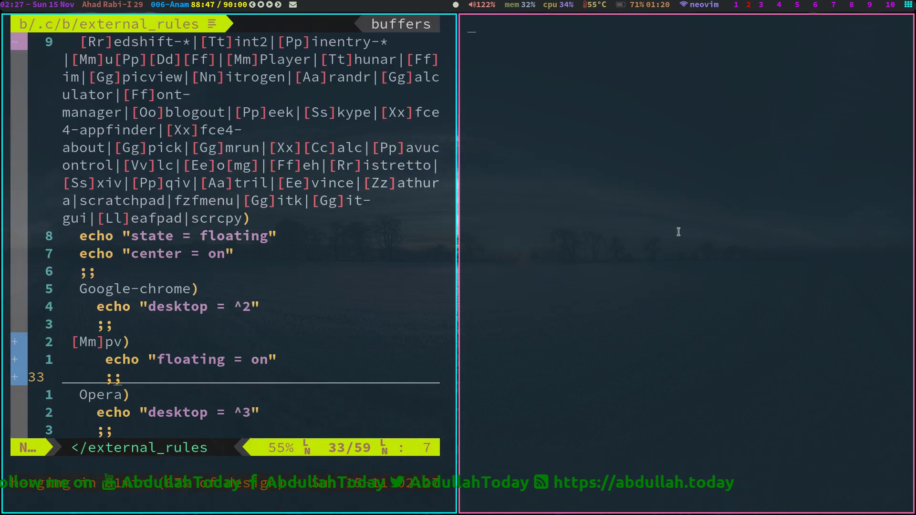
key("Up")
key("Return")
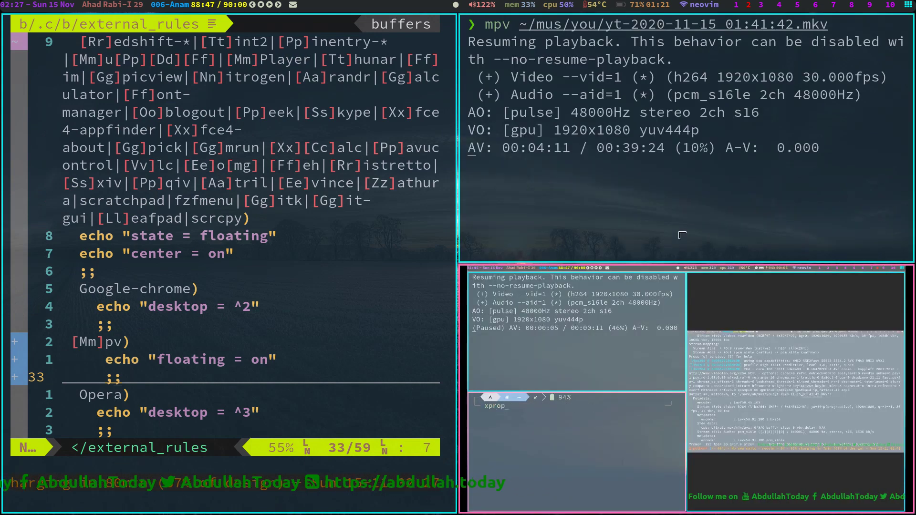
key("shift+q")
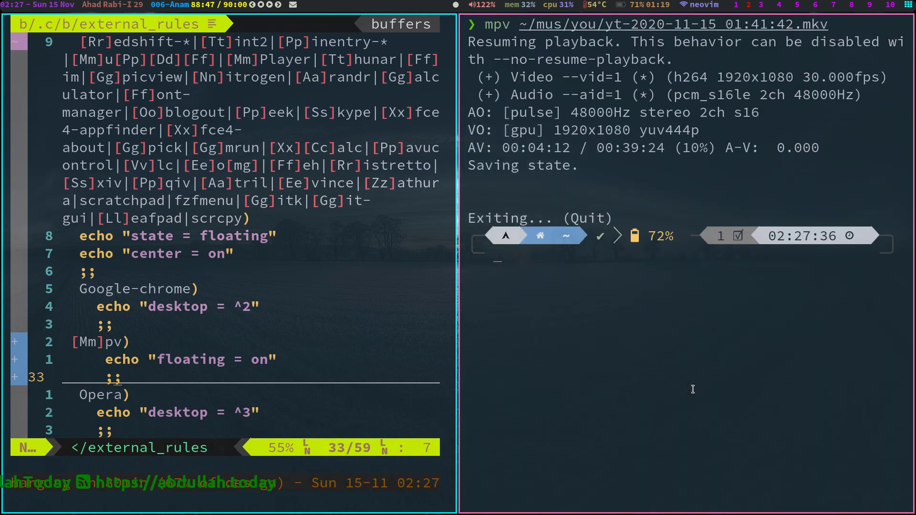
key("ctrl+d")
Step: Remove the extra leading space before echo on the mpv case's floating = on line
key("k")
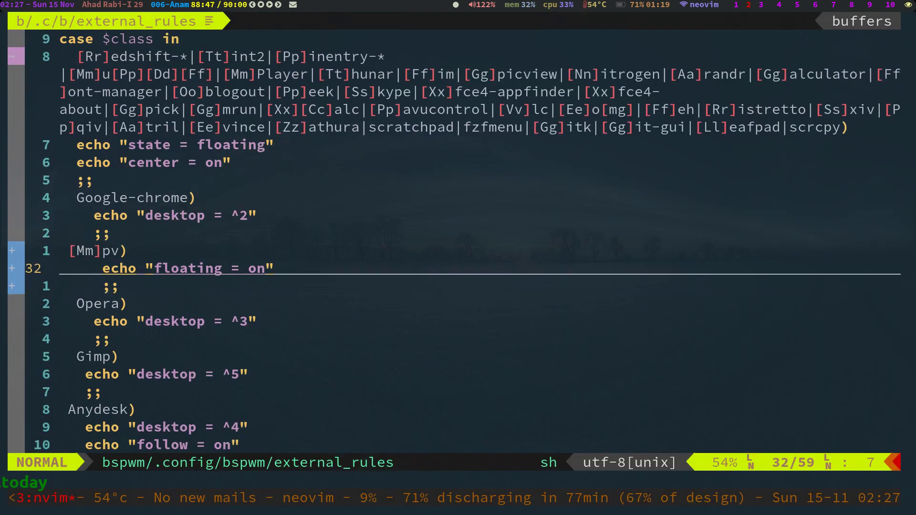
key("k")
key("j")
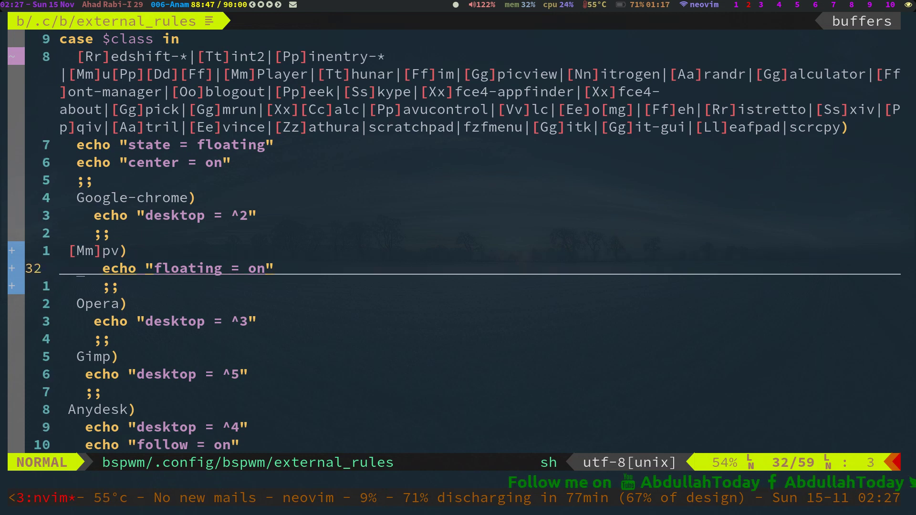
key("x")
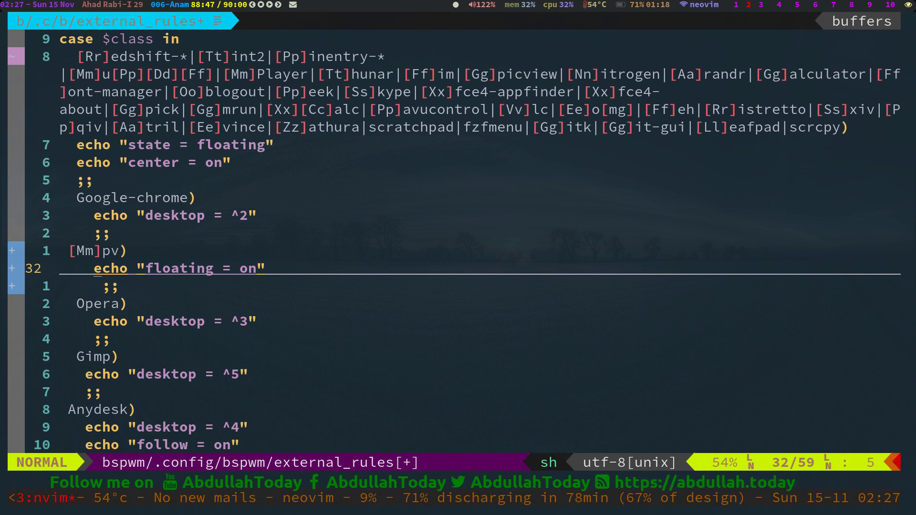
Step: Remove the extra space before ;; in the mpv case, then save and exit Neovim
key("j")
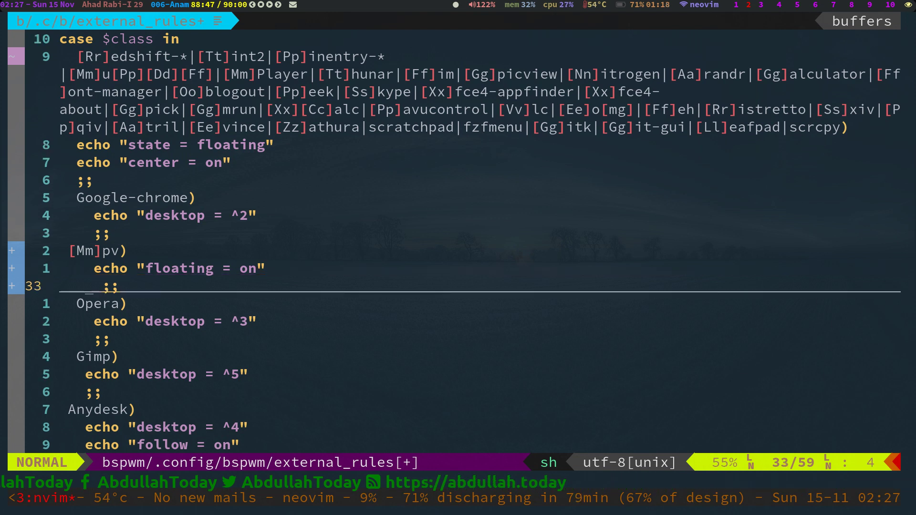
key("x")
key("k")
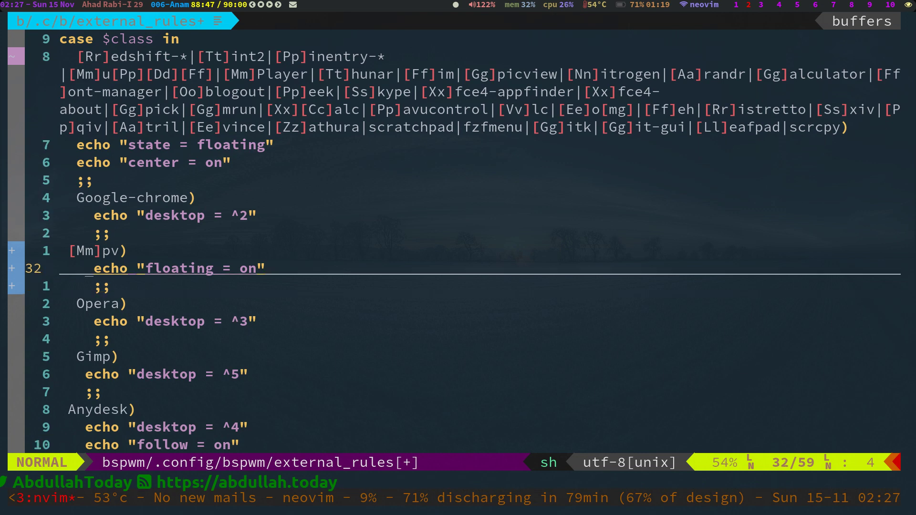
key("Z")
key("Z")
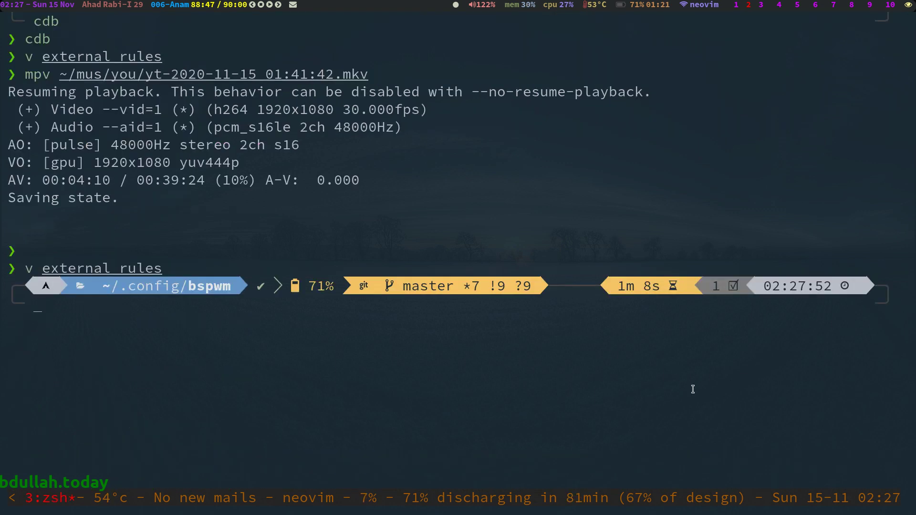
Step: Replay the test video, then open a terminal on workspace 2 and discard a mistyped mpv ffmpeg.mkv command
key("super+Return")
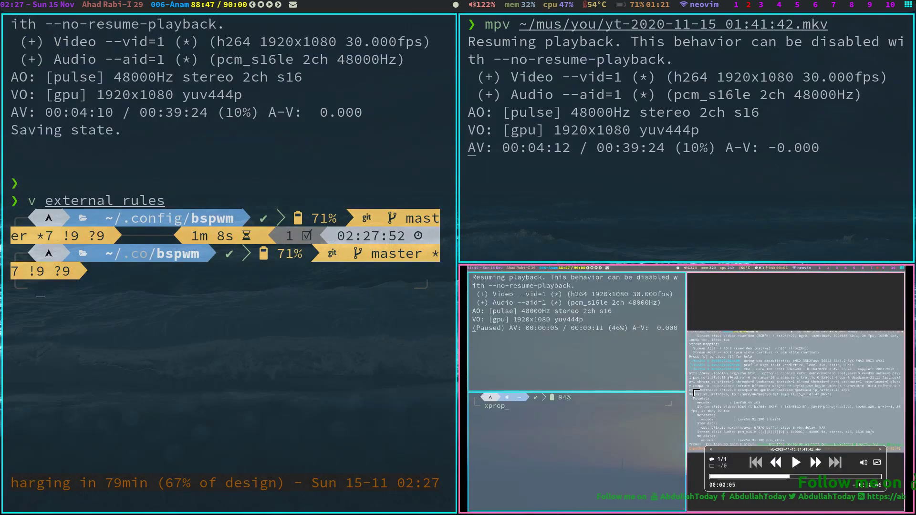
key("q")
key("super+2")
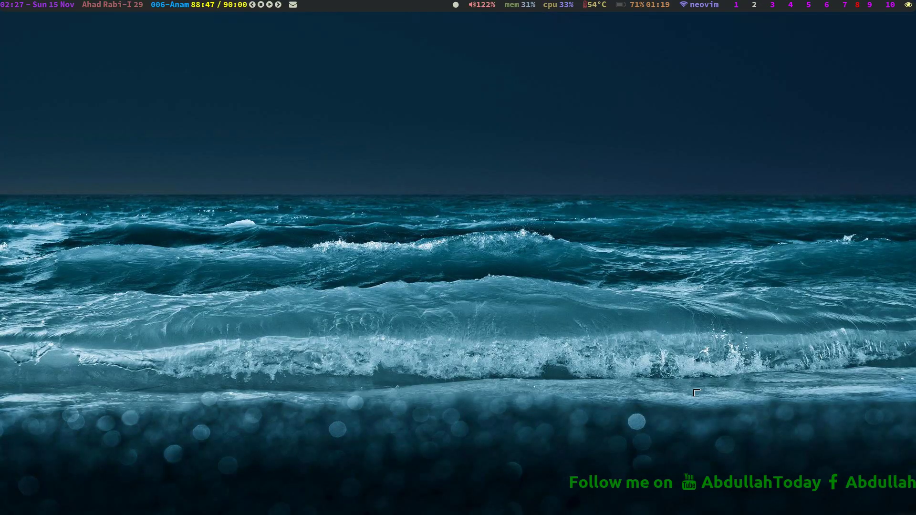
key("super+Return")
type("mpv ffmpeg.mkv")
key("Escape")
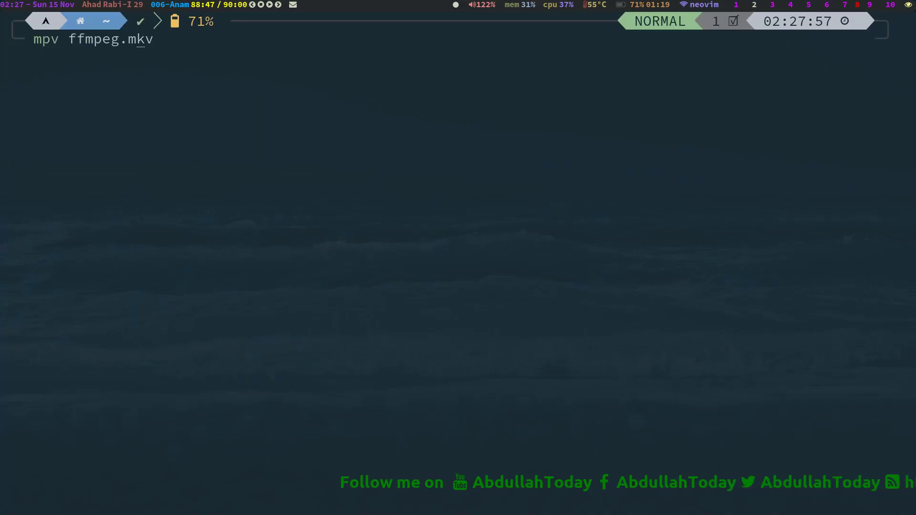
key("d")
key("d")
key("Return")
Step: Play the suggested video in mpv on workspace 2, quit it, and close the extra shell
type("mpv")
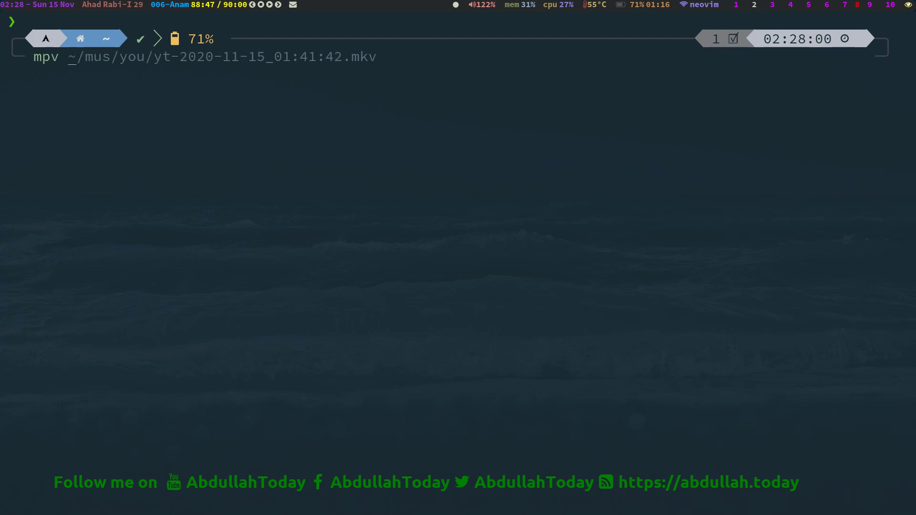
key("Right")
key("Return")
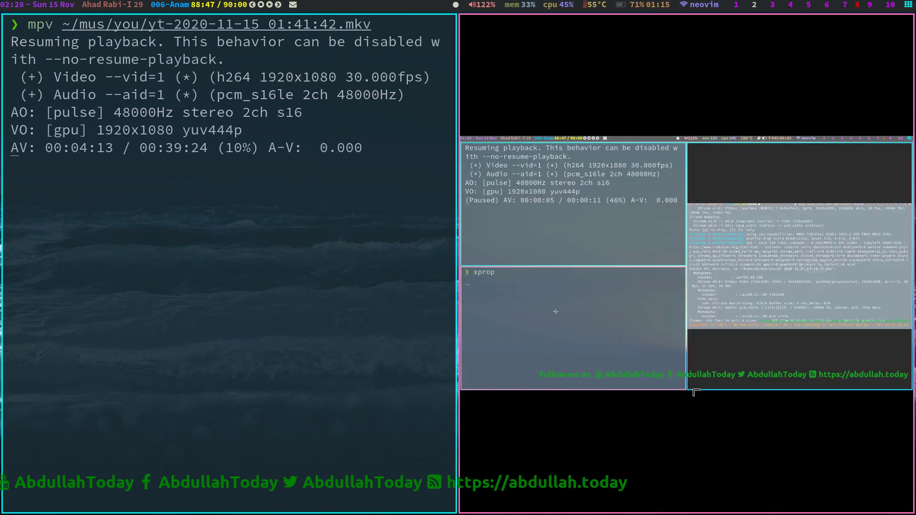
key("q")
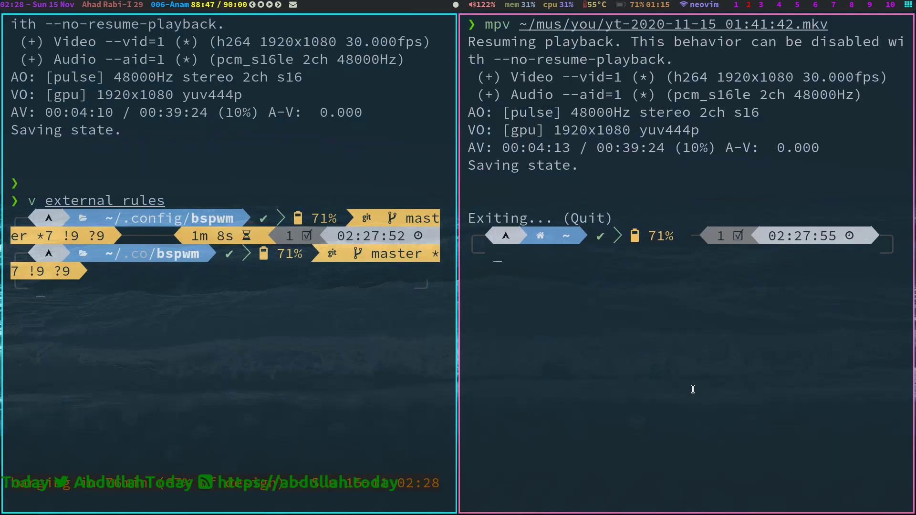
type("q")
key("Return")
Step: Recall v external_rules from history to reopen the rules file in Neovim
key("Escape")
key("k")
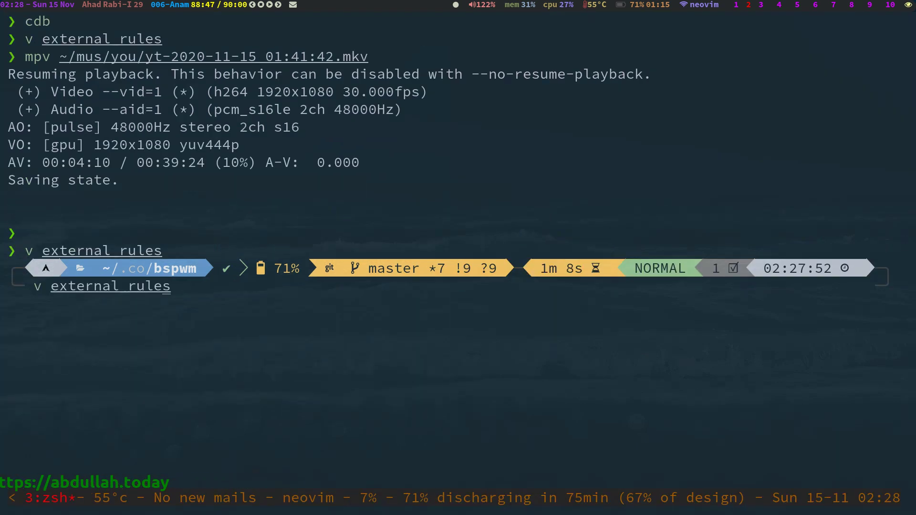
key("Return")
Step: Undo the separate mpv case in external_rules
key("k")
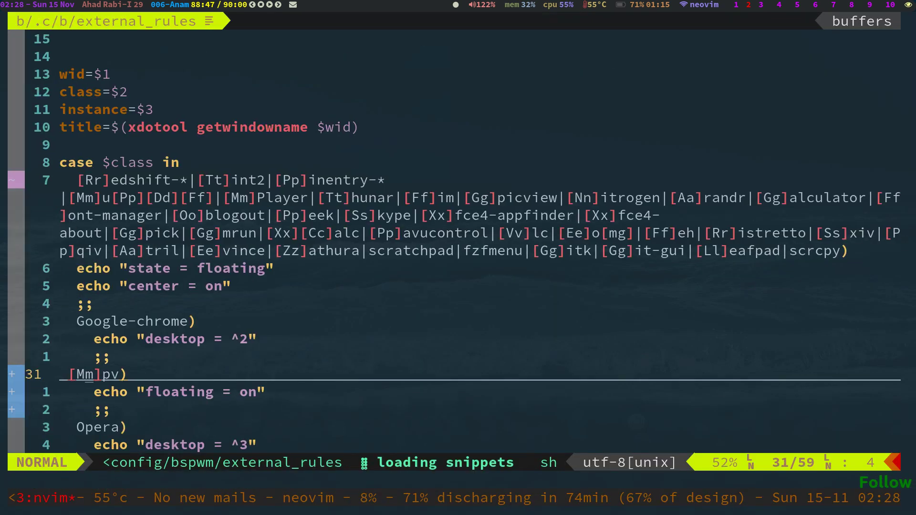
key("k")
key("k")
key("u")
key("u")
key("u")
key("u")
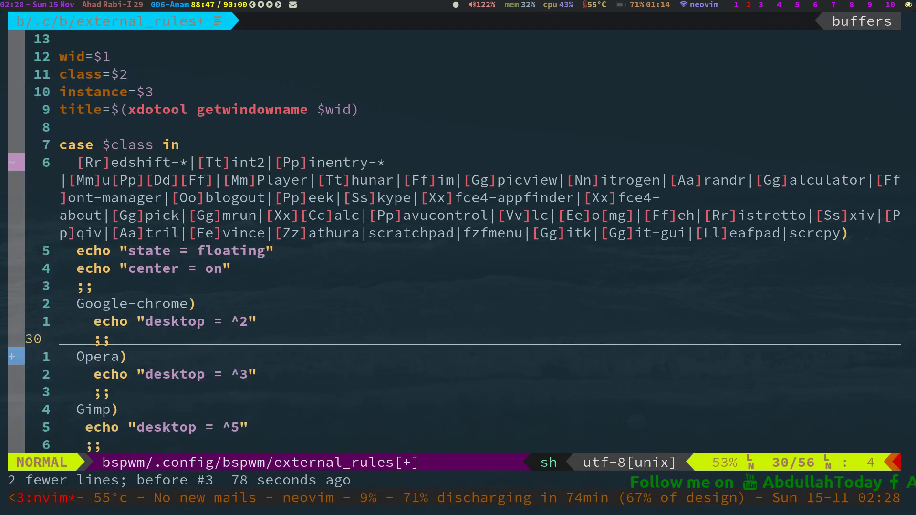
key("u")
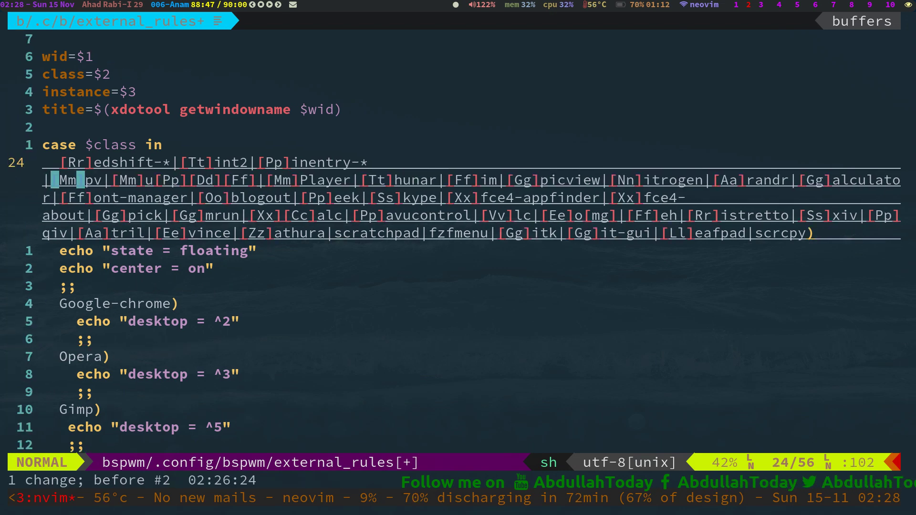
Step: Move to the [Mm]pv entry in line 24's floating, centred pattern list
key("k")
key("k")
key("j")
key("j")
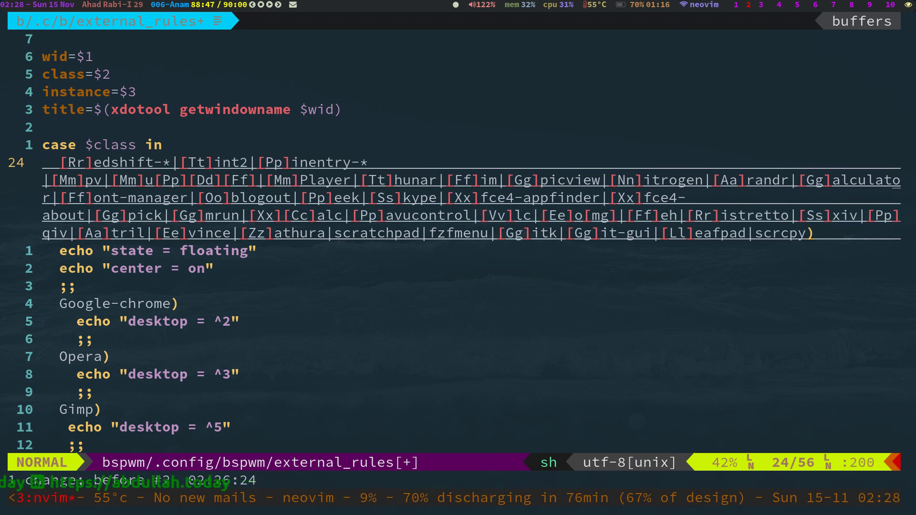
key("j")
key("k")
key("k")
key("k")
key("k")
key("j")
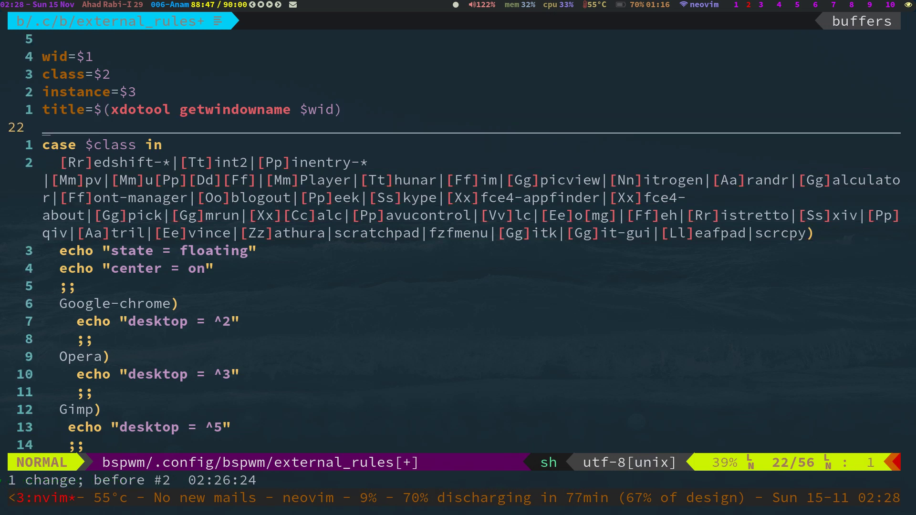
key("j")
key("j")
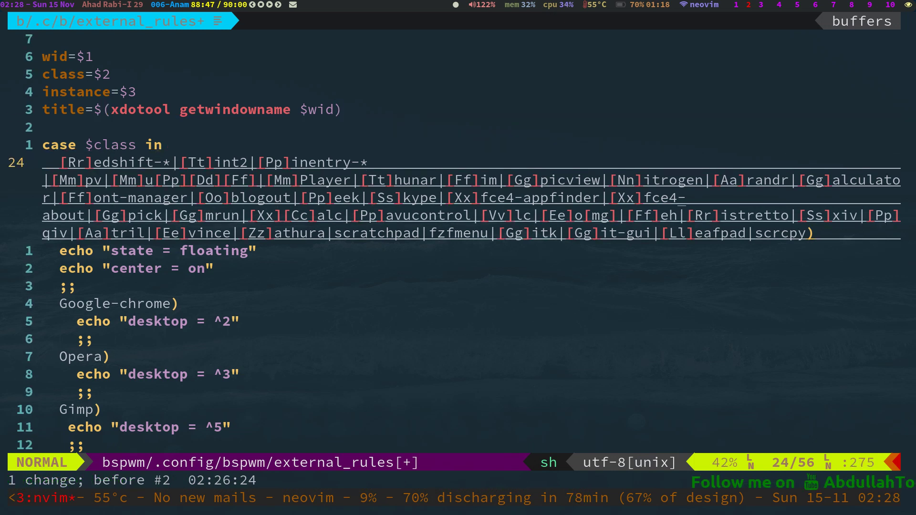
key("w")
key("w")
key("w")
key("w")
key("w")
key("w")
key("w")
key("w")
key("w")
key("w")
key("w")
key("w")
key("w")
key("w")
key("w")
key("w")
key("w")
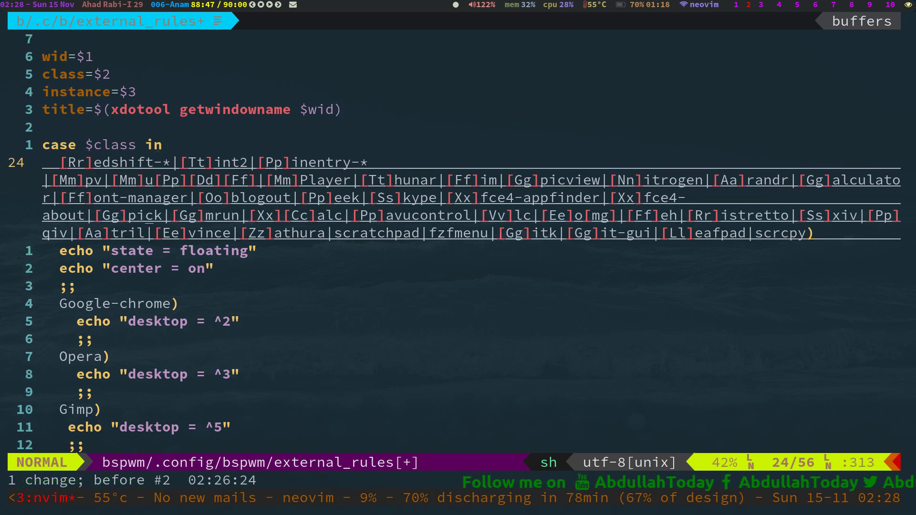
key("k")
key("k")
key("k")
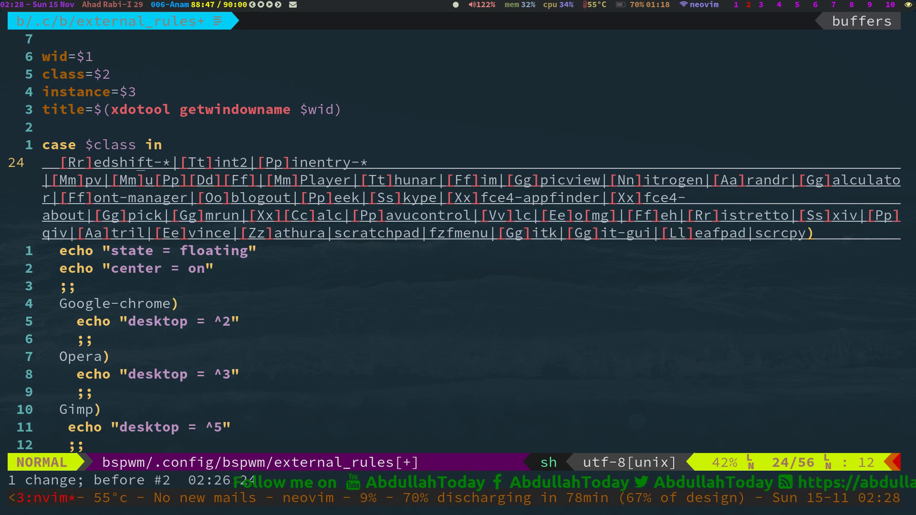
key("e")
key("e")
key("e")
key("e")
key("e")
key("e")
key("e")
key("e")
key("e")
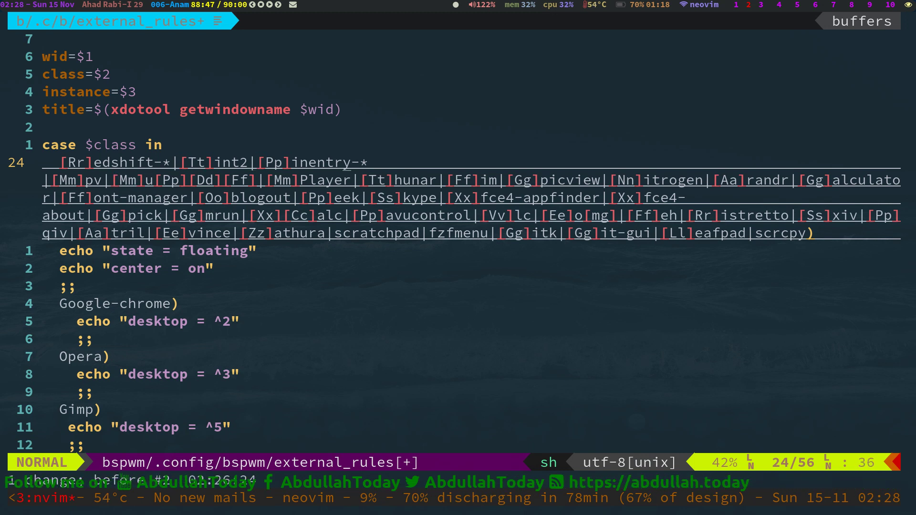
key("l")
key("l")
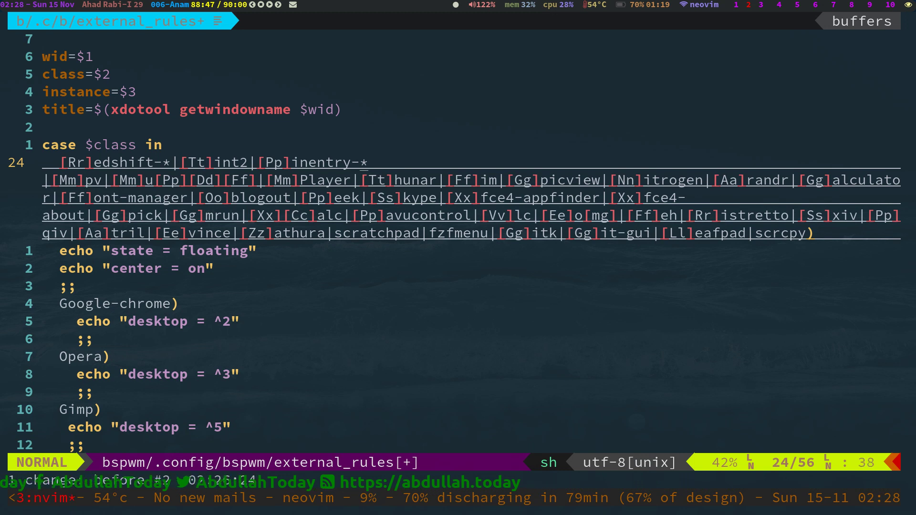
key("w")
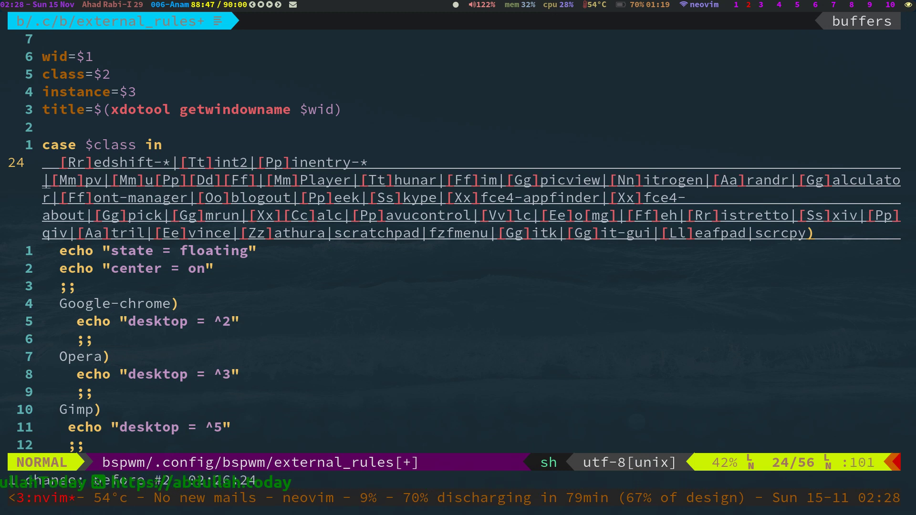
key("l")
Step: Delete '[Mm]pv|' from the floating list, then save and quit with :wq
key("v")
key("l")
key("l")
key("l")
key("l")
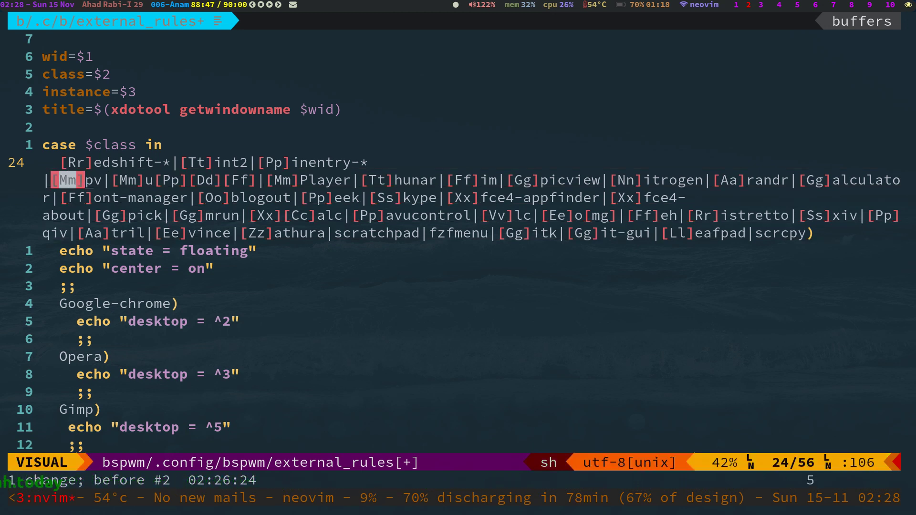
key("l")
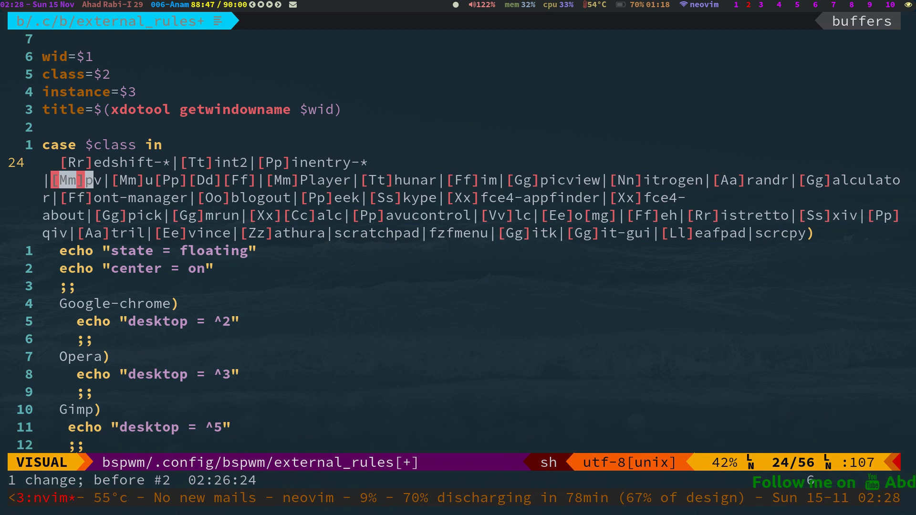
key("l")
key("d")
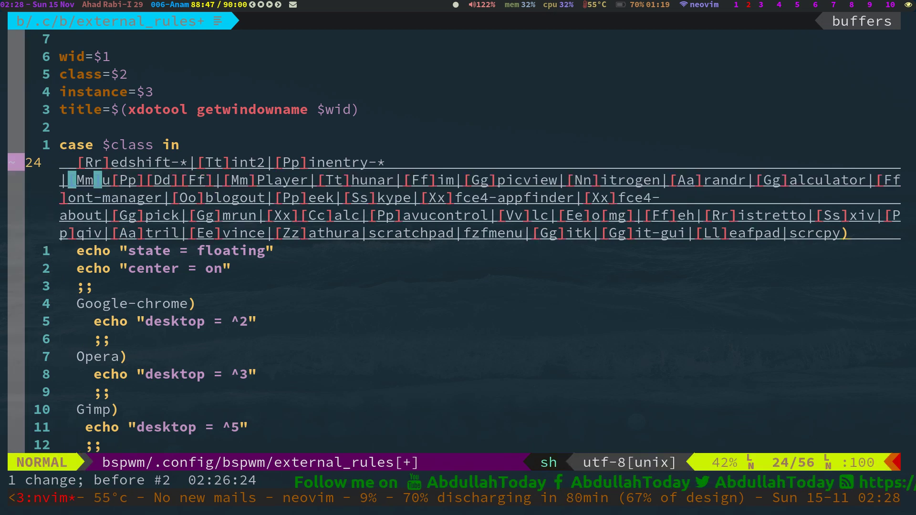
type(":wq")
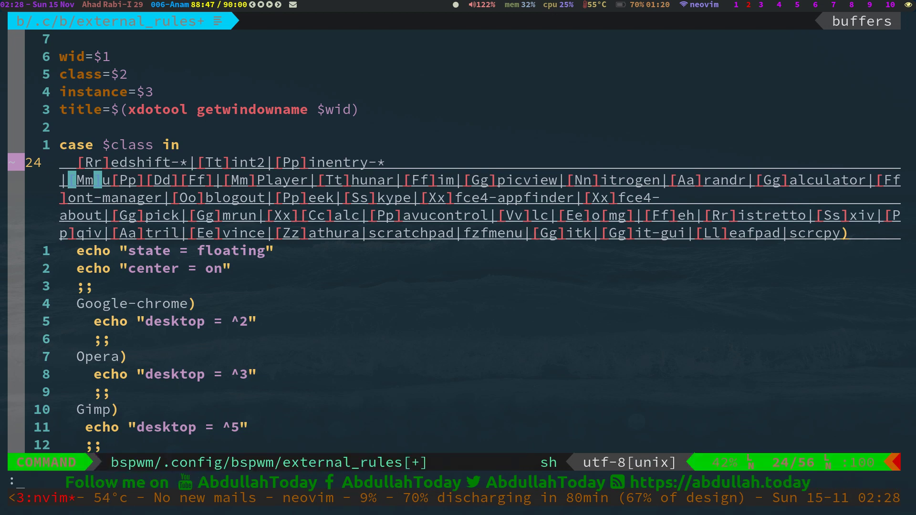
key("Return")
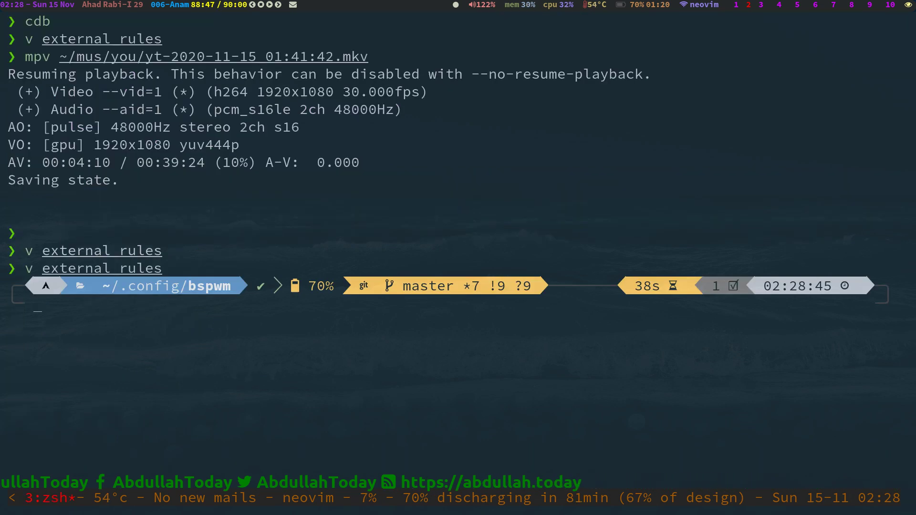
Step: Play the suggested test video in mpv, then quit it
type("mpv")
key("Escape")
key("l")
key("Return")
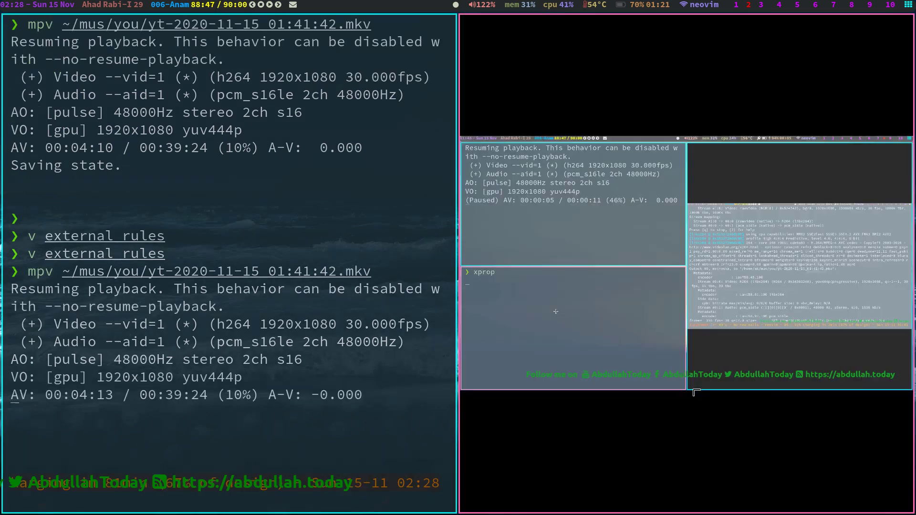
key("q")
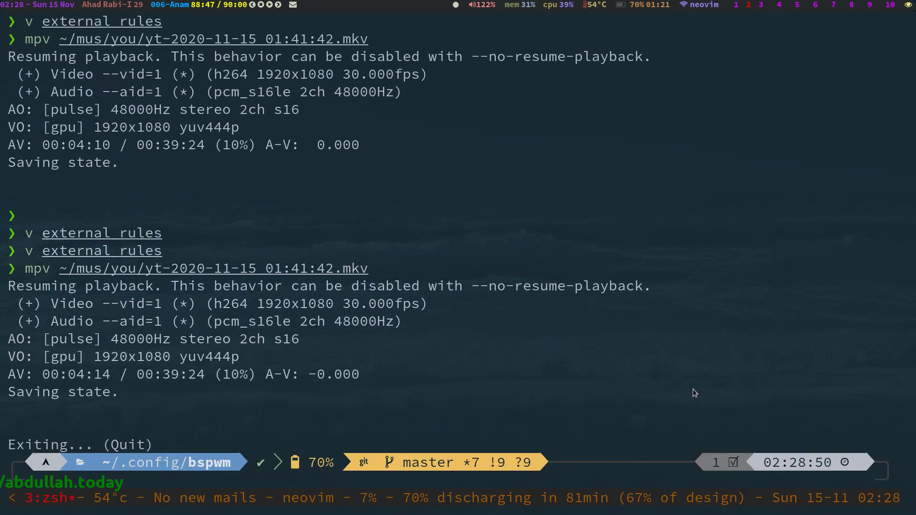
Step: Clear the terminal, open external_rules with v, and go to the floating block's closing line
key("ctrl+l")
type("m")
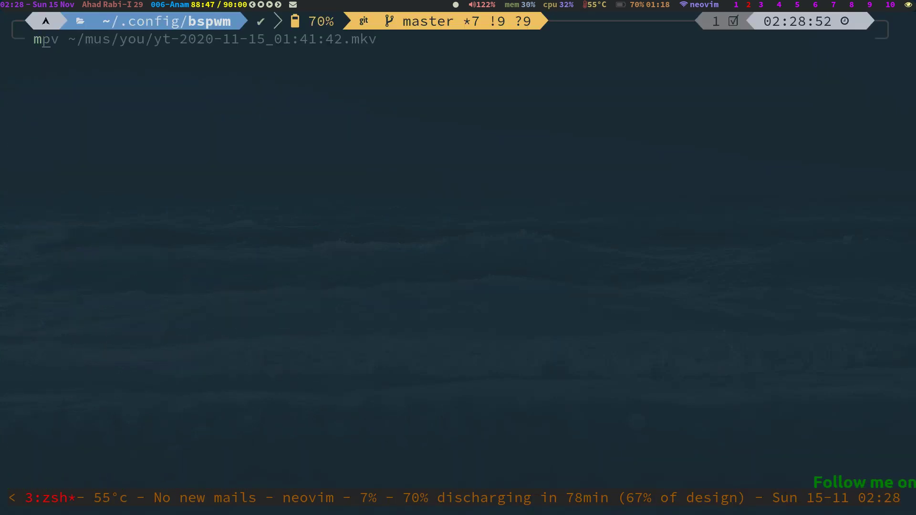
key("BackSpace")
type("v external")
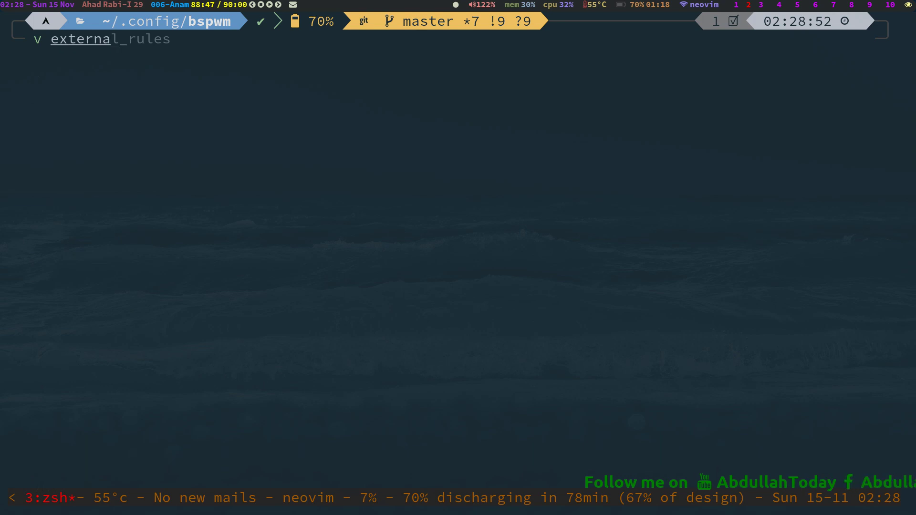
key("Right")
key("Return")
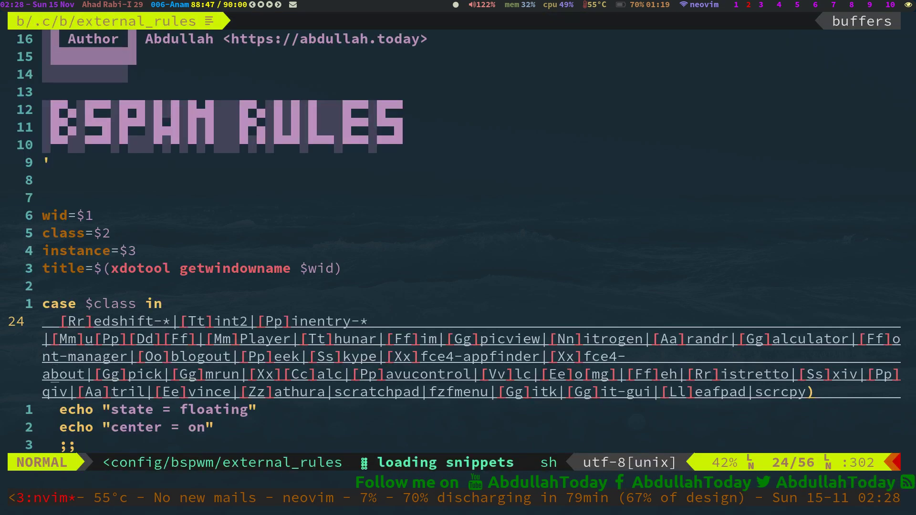
key("j")
key("j")
key("j")
key("j")
key("j")
key("j")
key("j")
key("j")
key("j")
key("j")
key("j")
key("j")
key("k")
key("k")
key("k")
key("k")
key("k")
key("k")
key("k")
key("k")
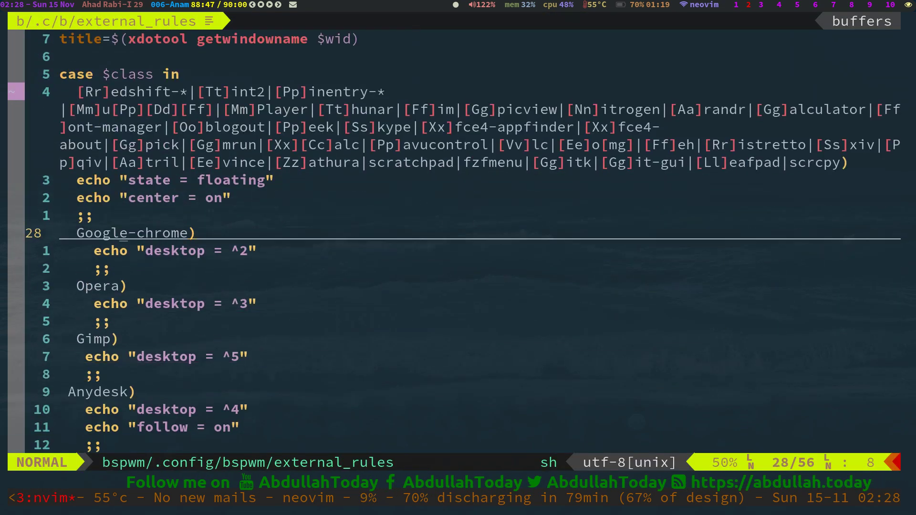
key("k")
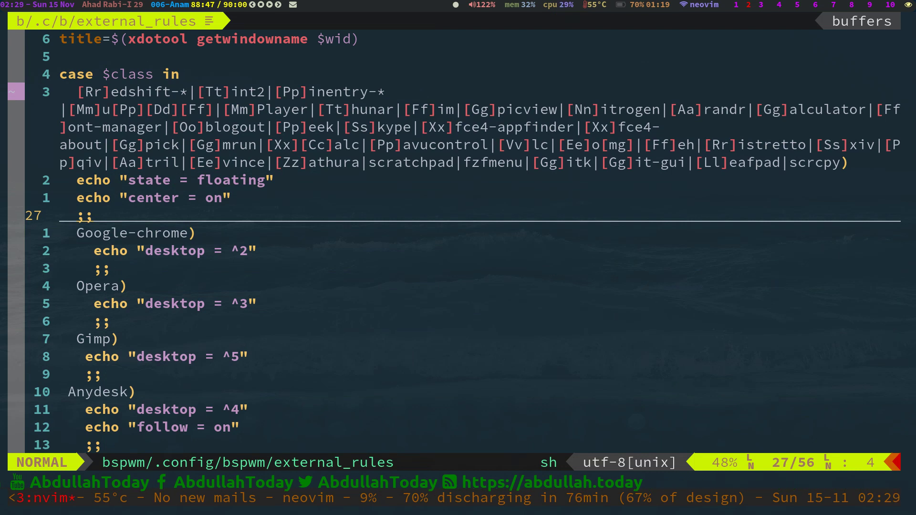
key("k")
key("j")
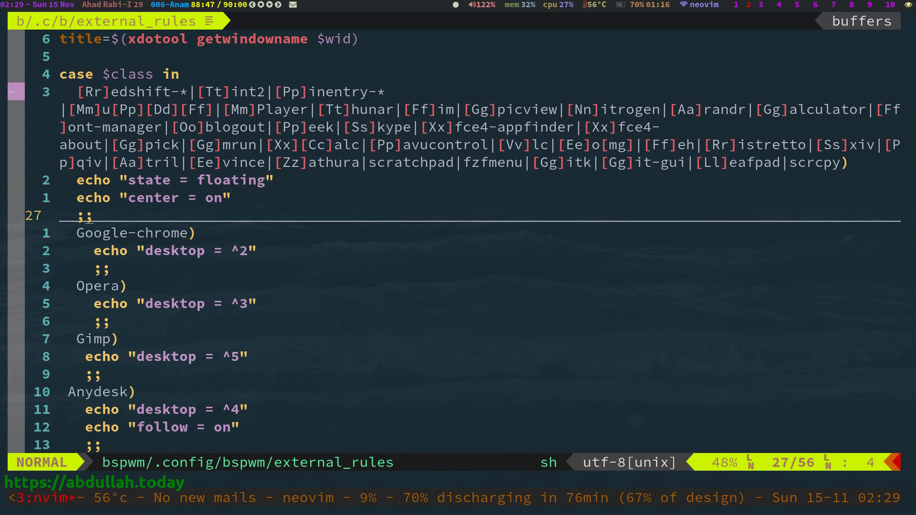
Step: Add a [Mm]pv) case echoing "state = floating" and closed with ;; below the floating block
key("o")
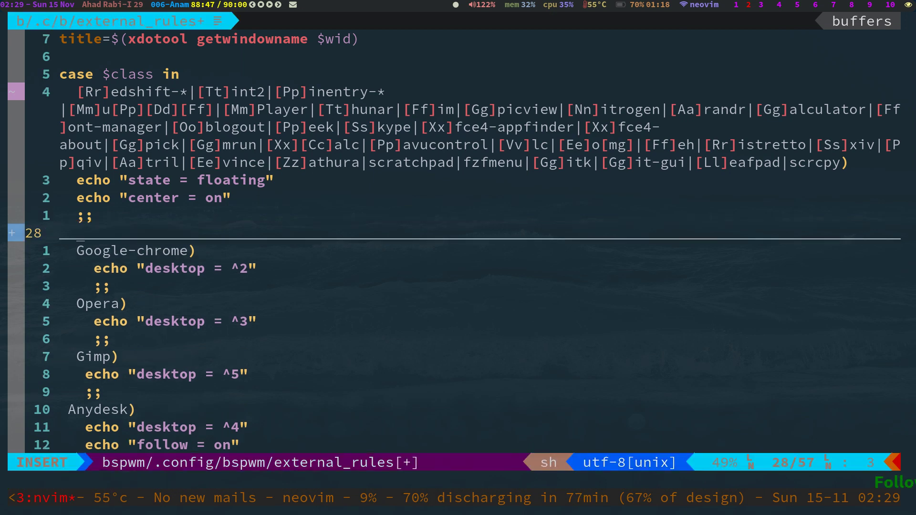
type("[M")
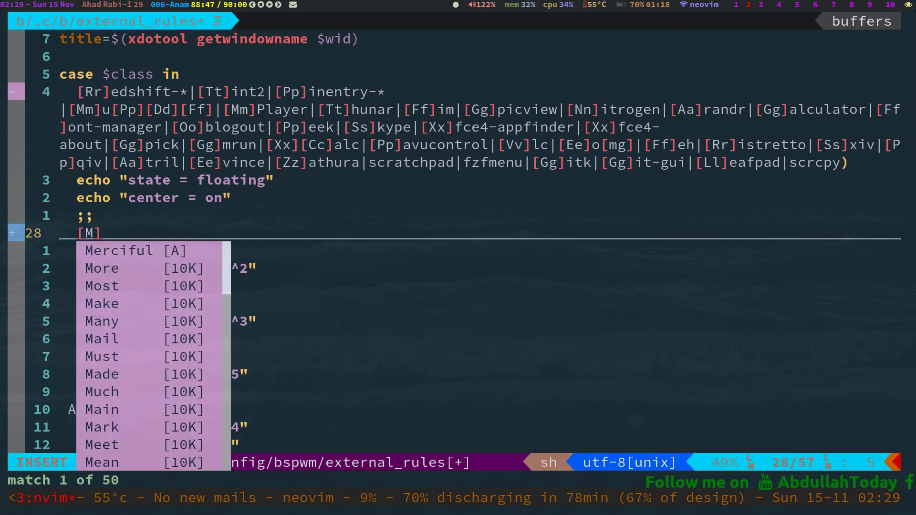
type("m]")
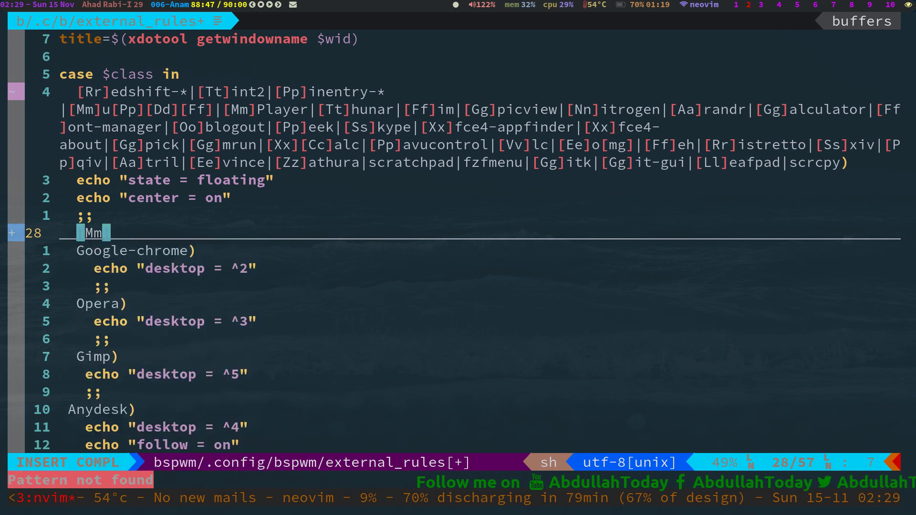
type("pv)")
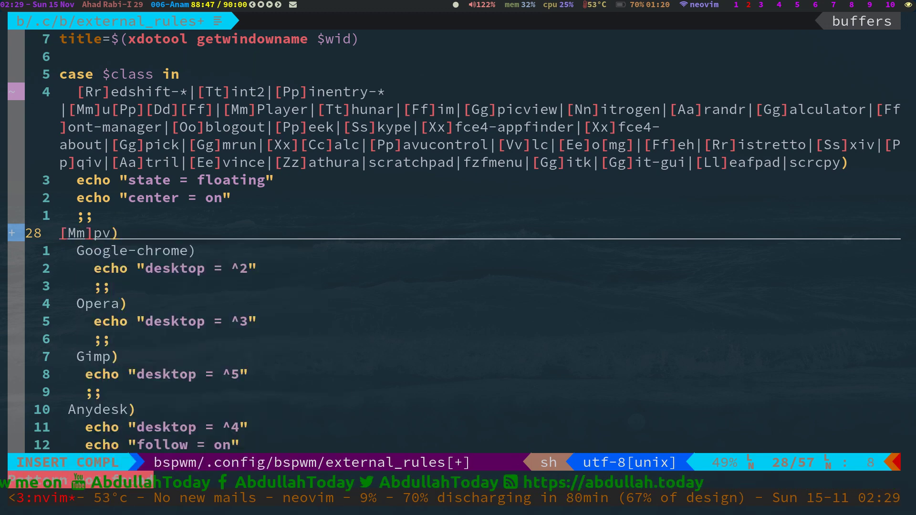
key("Return")
type("echo \"stat")
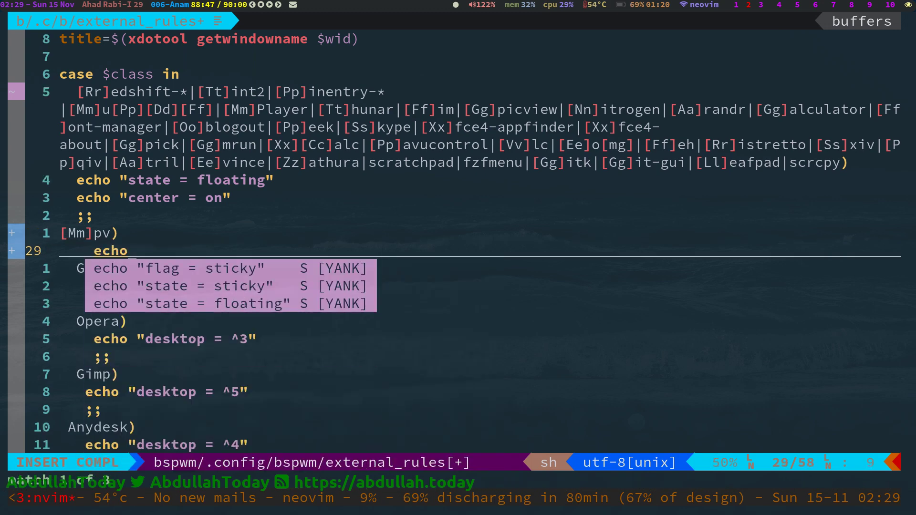
key("BackSpace")
key("BackSpace")
key("BackSpace")
key("BackSpace")
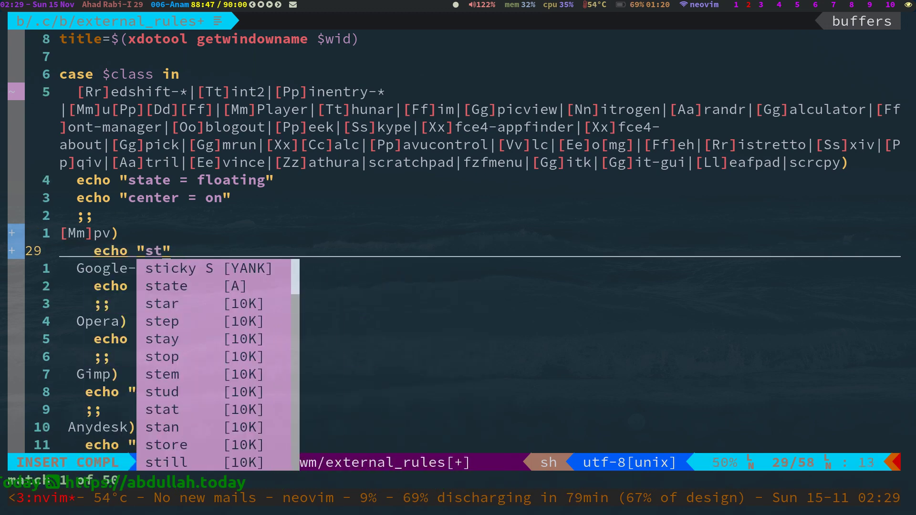
type("floating ")
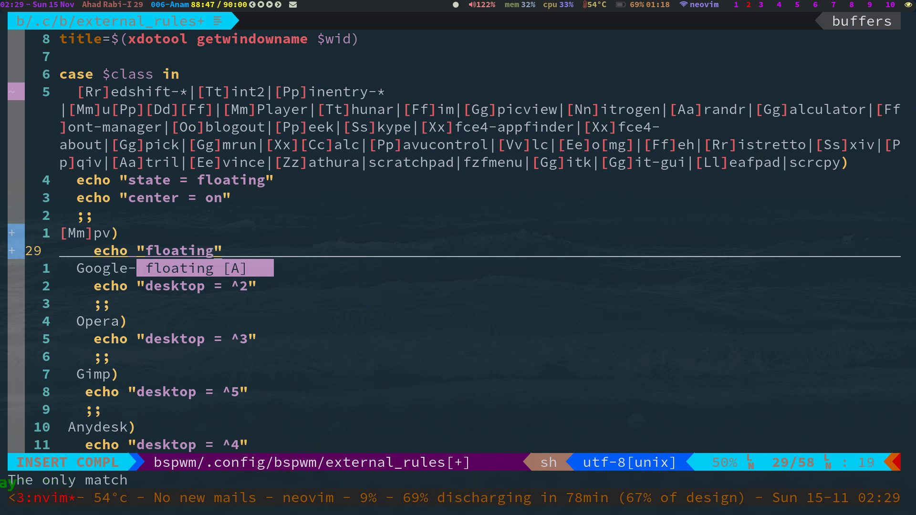
type("= on")
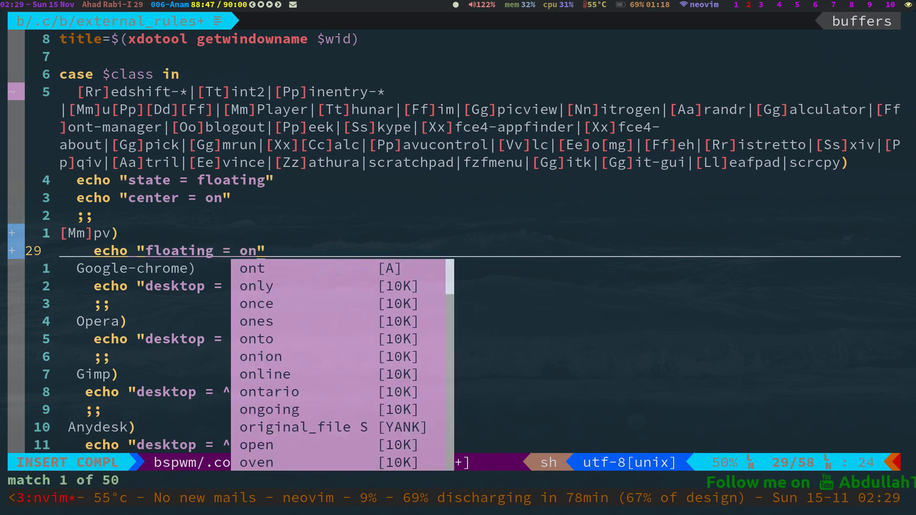
key("BackSpace")
key("BackSpace")
key("BackSpace")
key("BackSpace")
key("BackSpace")
key("BackSpace")
key("BackSpace")
key("BackSpace")
key("BackSpace")
key("BackSpace")
key("BackSpace")
key("BackSpace")
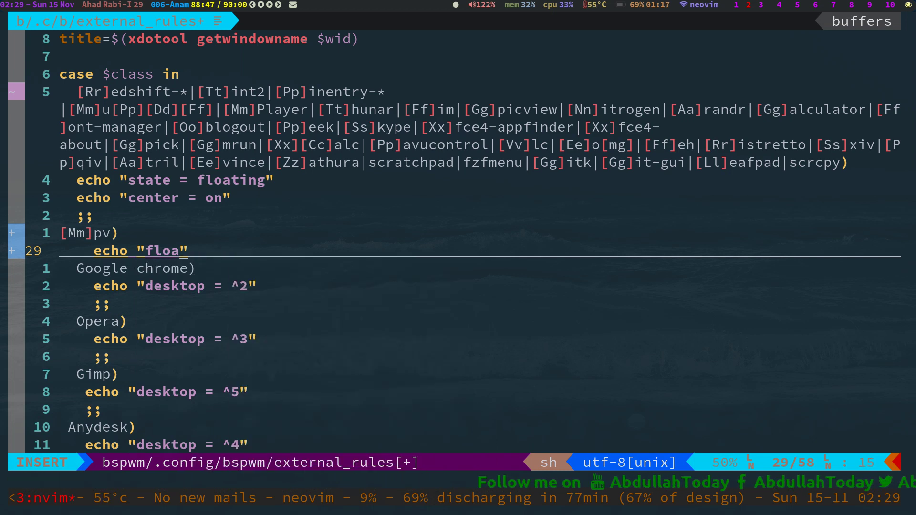
key("BackSpace")
type("state =")
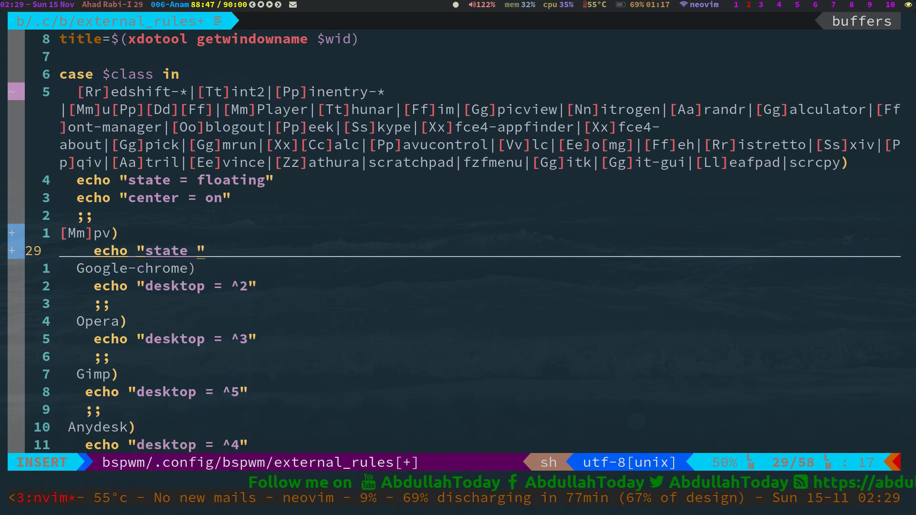
type(" float")
key("ctrl+n")
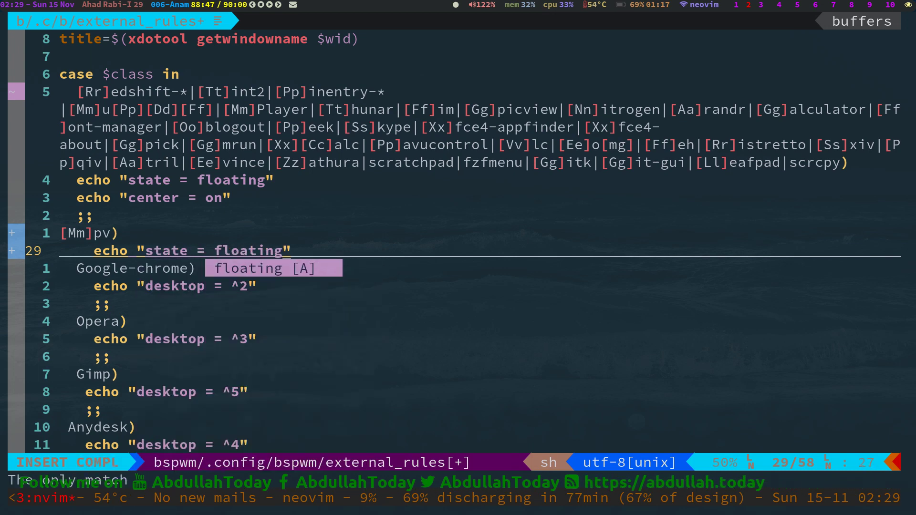
key("Escape")
type("o;;")
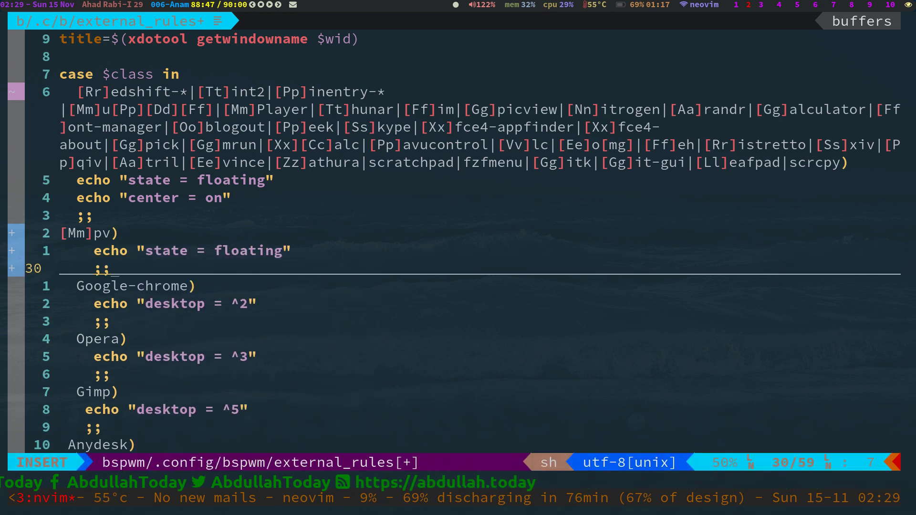
key("Escape")
Step: Save external_rules, rerun the mpv video to test the rule, then reopen external_rules
key("Z")
key("Z")
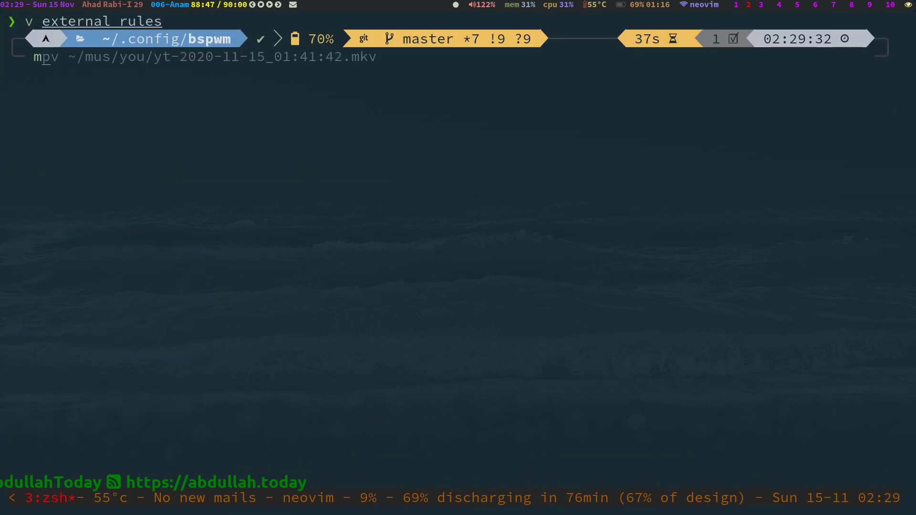
key("Right")
key("Return")
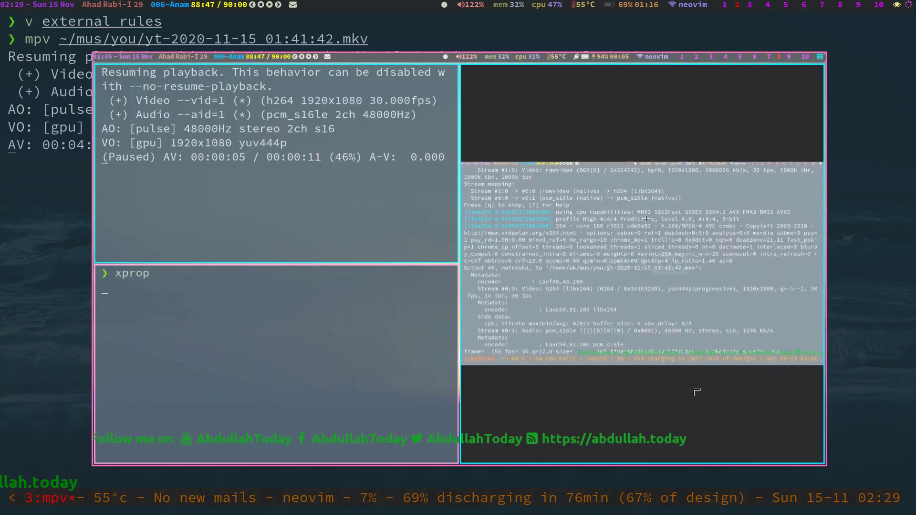
type("q")
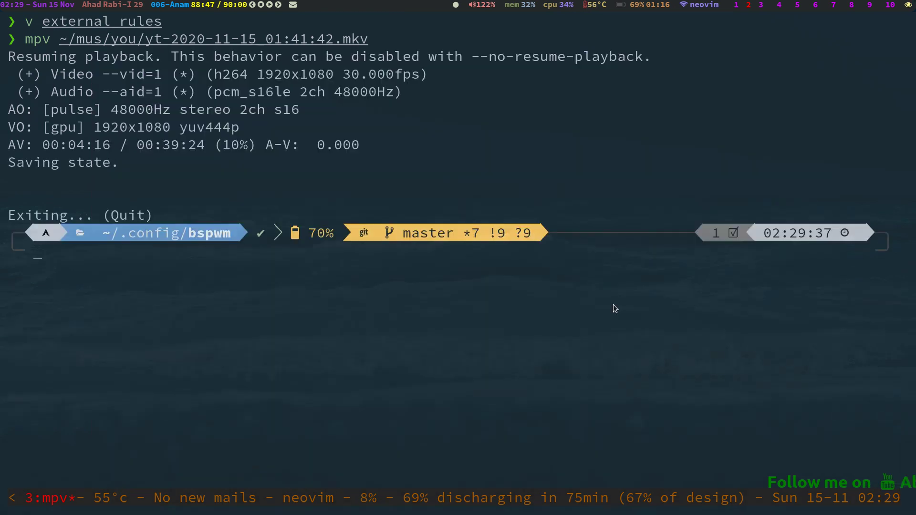
type("v external_rules")
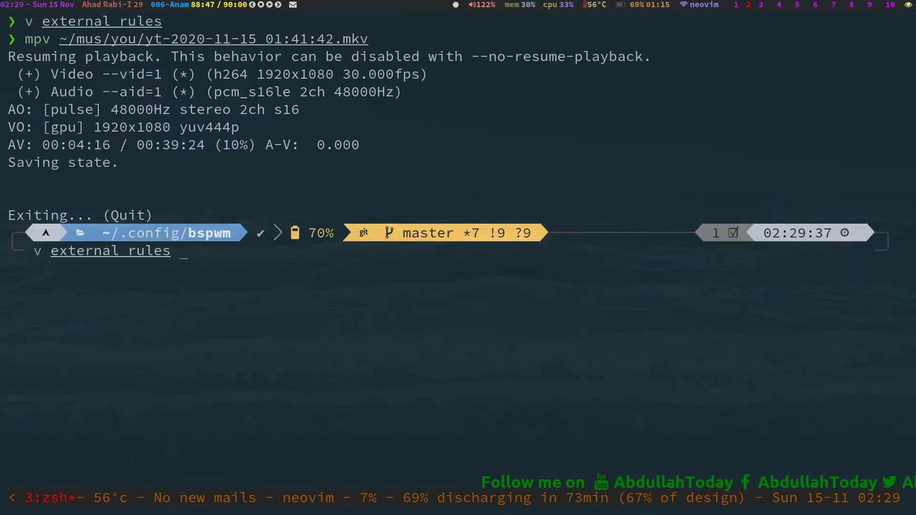
key("Return")
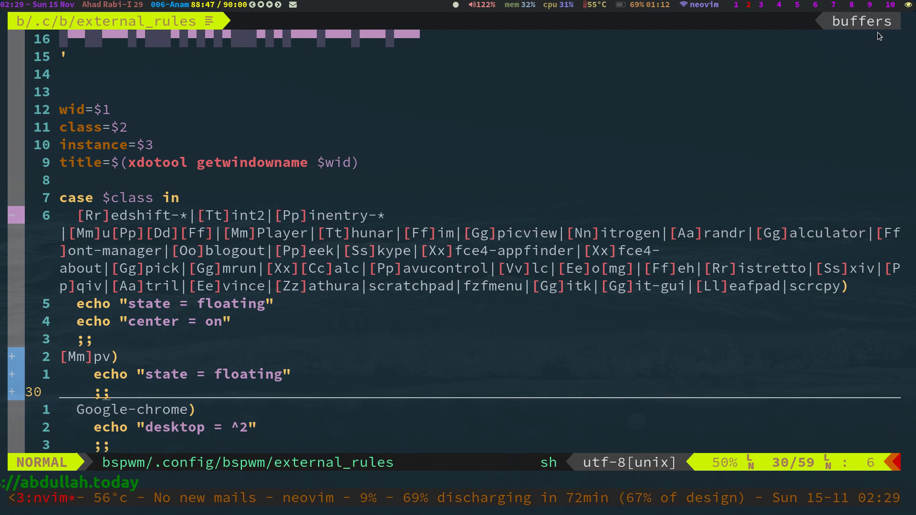
Step: Add a blank line under the mpv case's echo line, then save and quit with :wq
key("k")
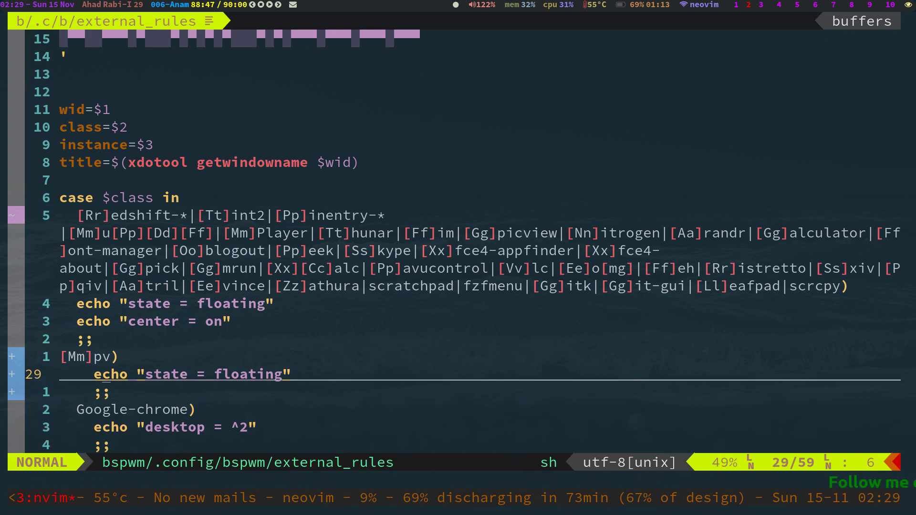
type("ox")
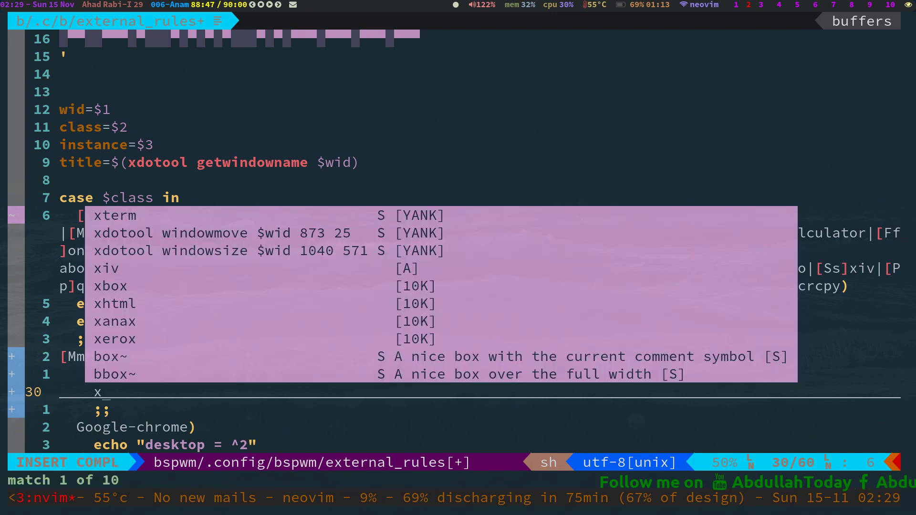
type("dott")
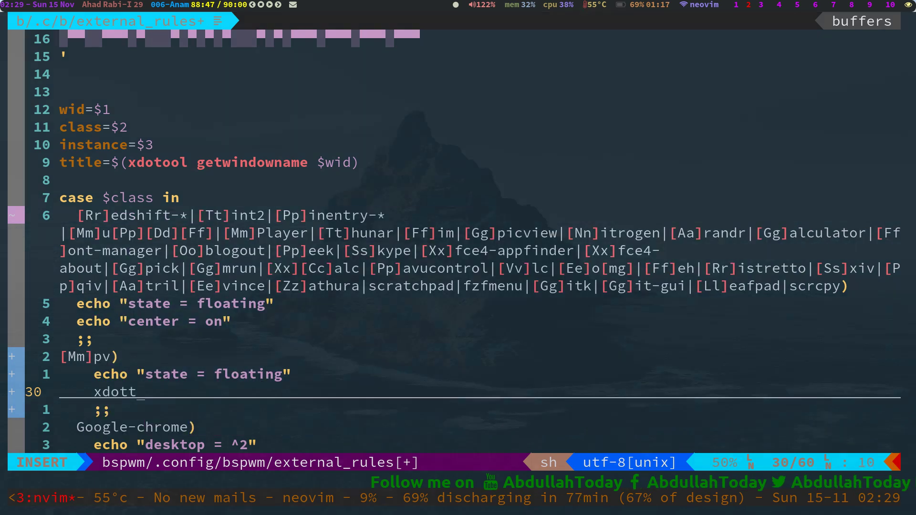
key("BackSpace")
key("BackSpace")
key("BackSpace")
key("BackSpace")
key("Escape")
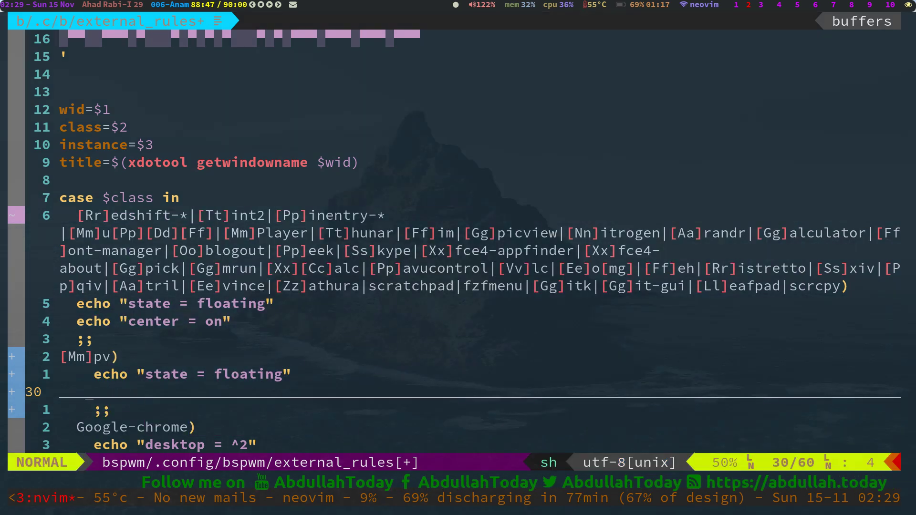
type(":wq")
key("Return")
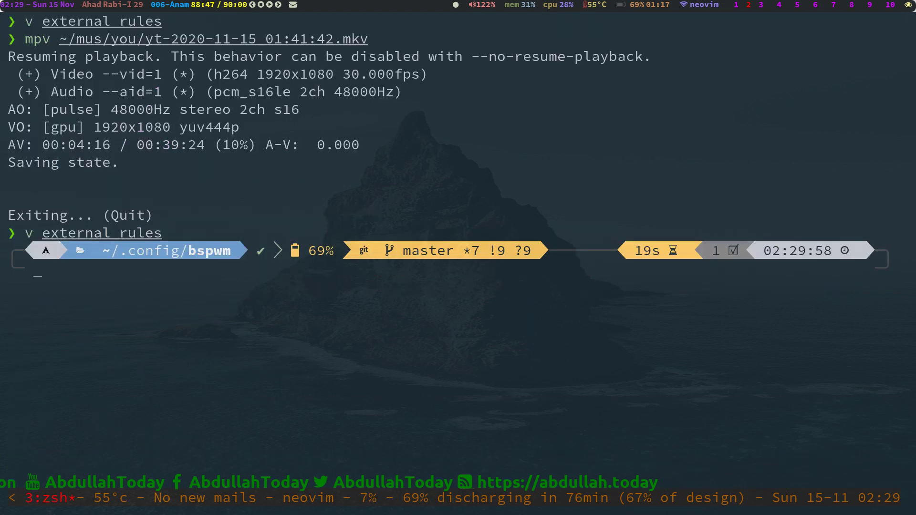
Step: Open a new floating terminal and run xdotool getwindowfocus
key("super+Return")
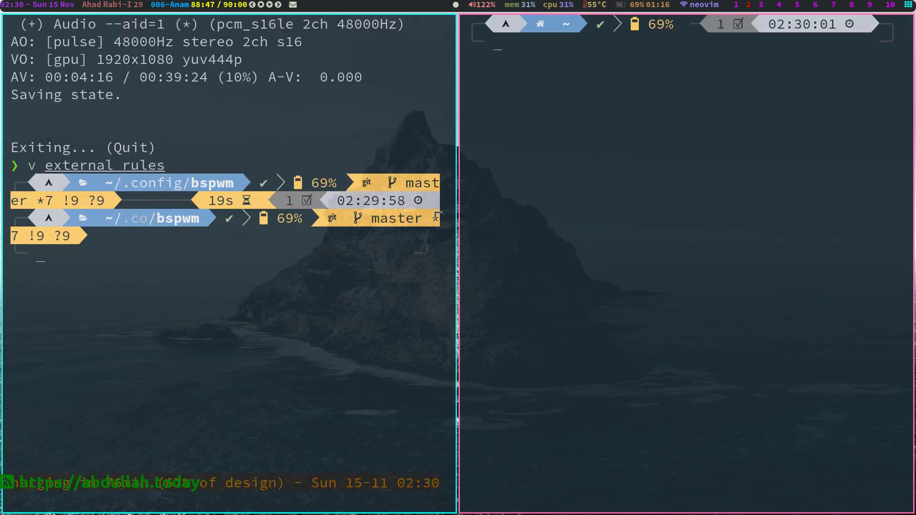
key("super+s")
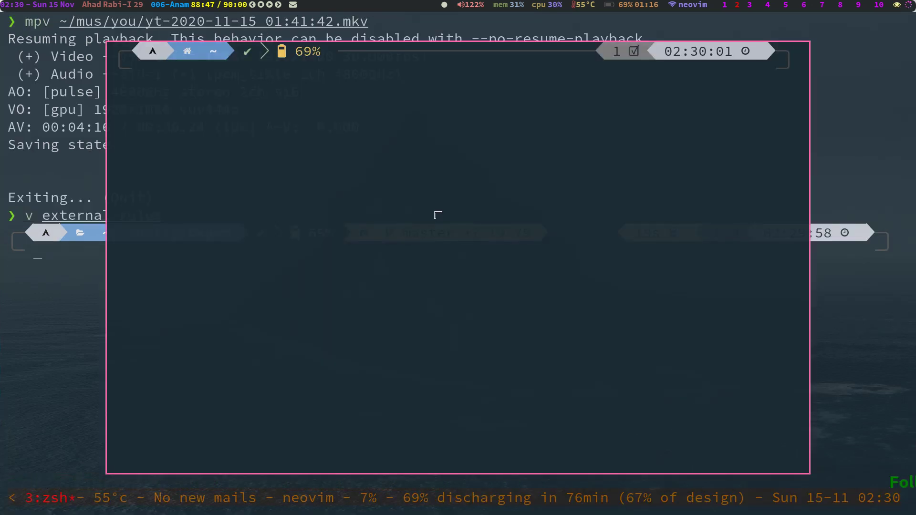
type("xdtool")
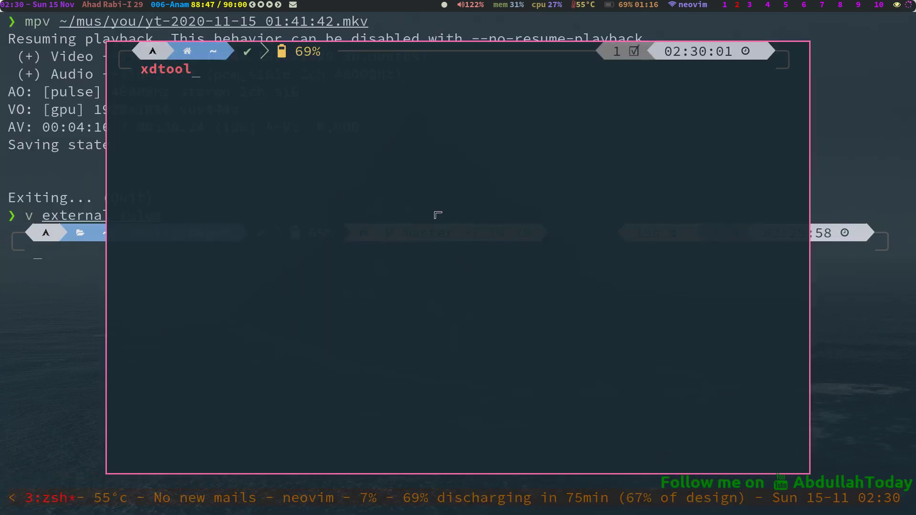
key("BackSpace")
key("BackSpace")
key("BackSpace")
key("BackSpace")
type("o")
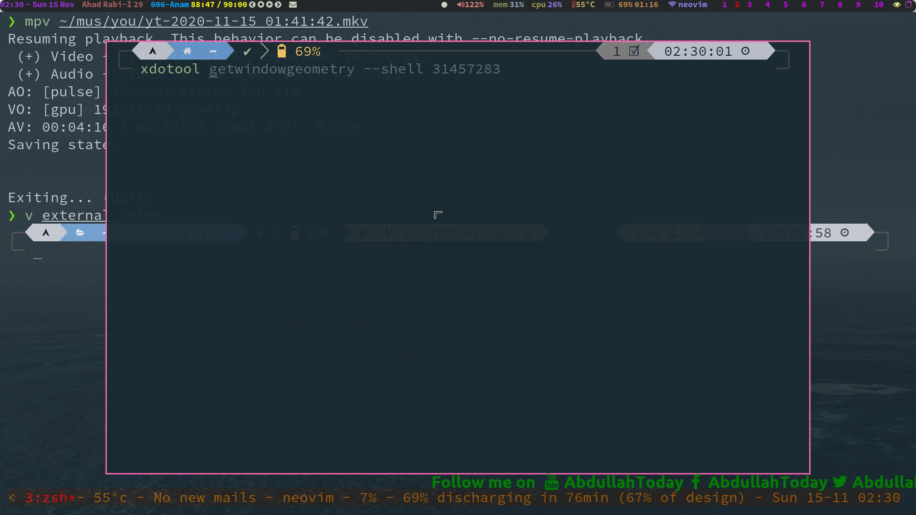
key("BackSpace")
key("BackSpace")
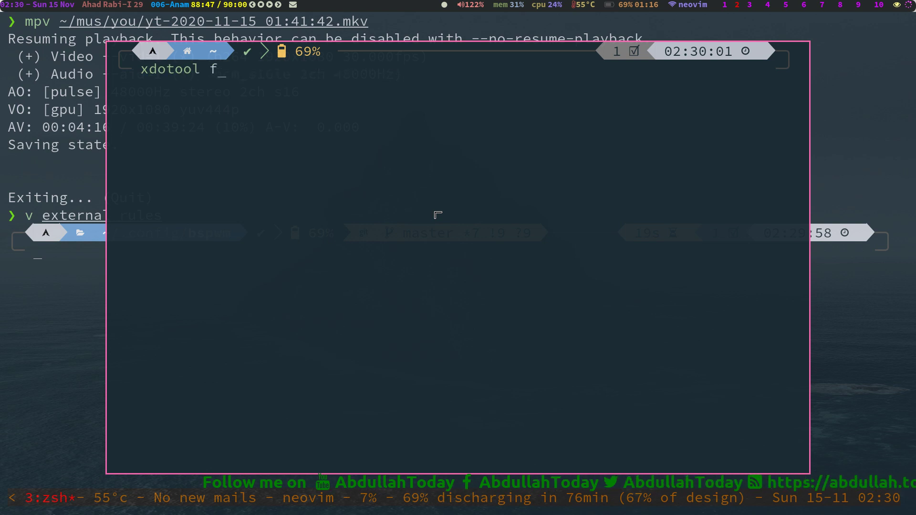
type("etwi")
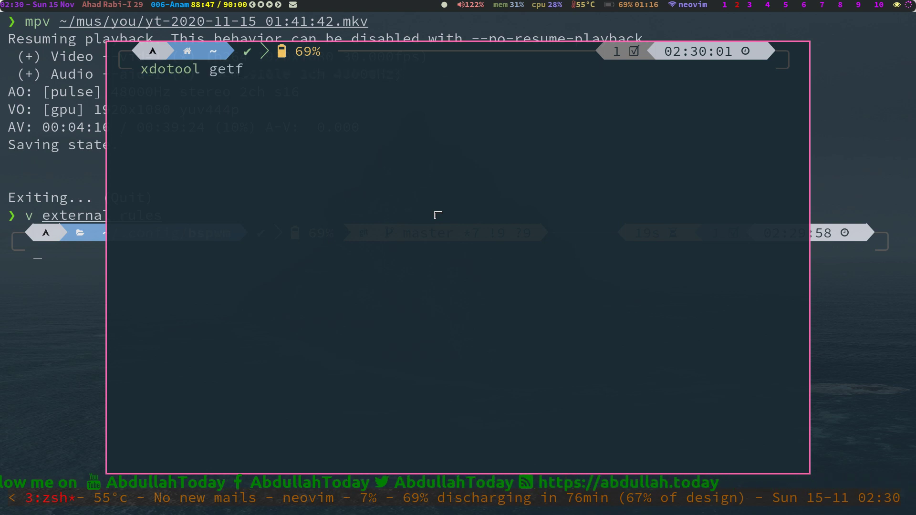
type("ndowf")
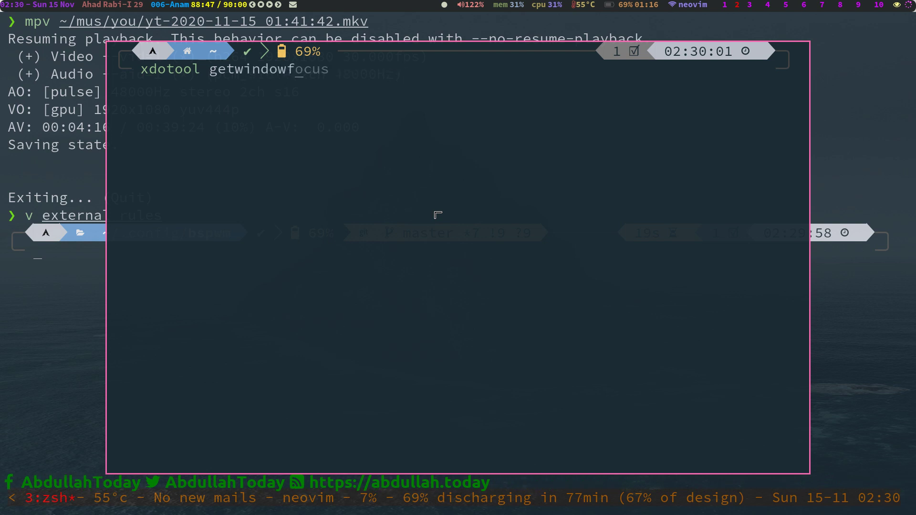
key("BackSpace")
type("fou")
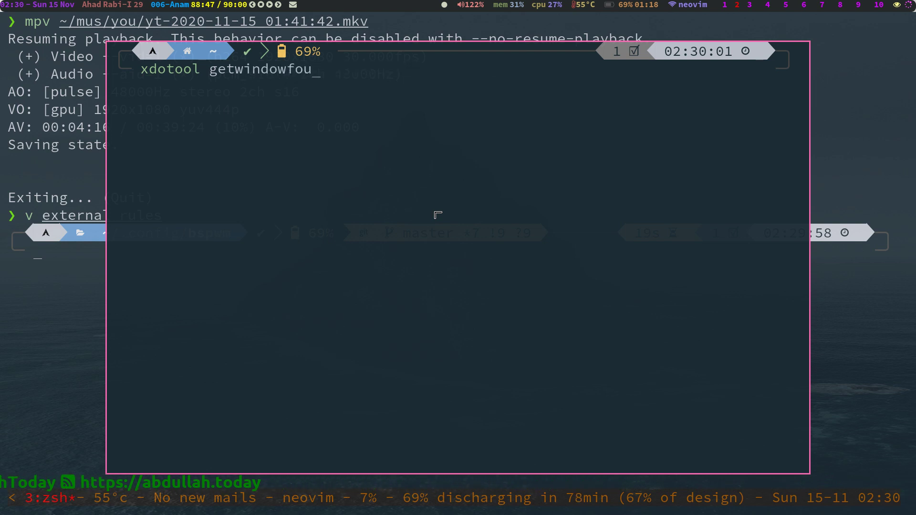
key("BackSpace")
type("cus")
key("Return")
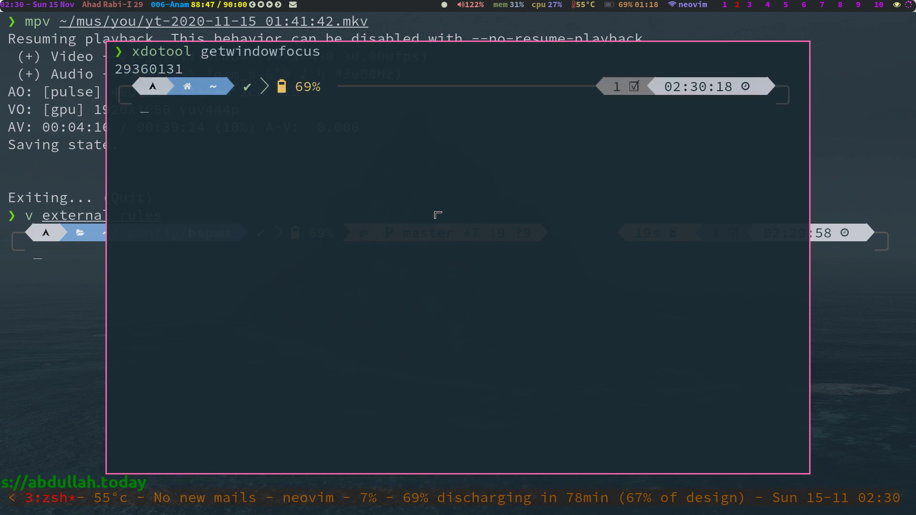
Step: Select the printed window id 29360131 and drag the terminal up and right
triple_click(158, 72)
left_click(158, 72)
double_click(159, 72)
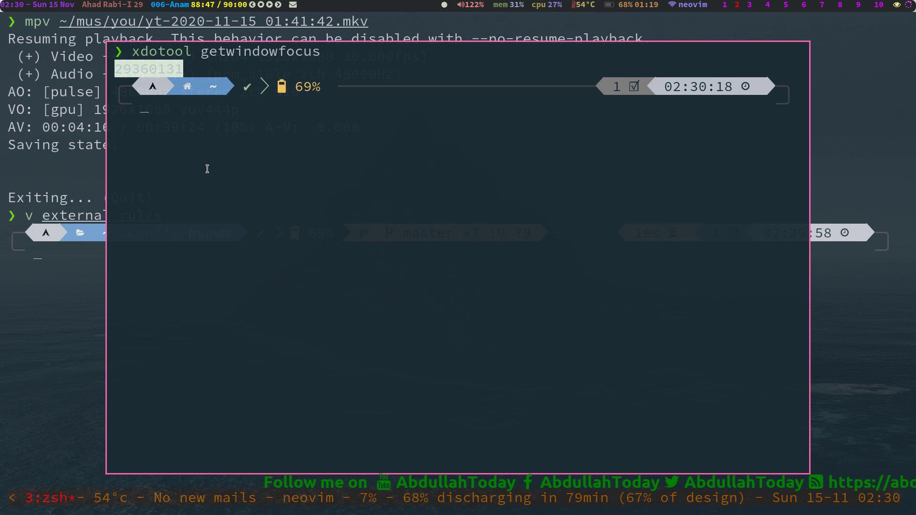
left_click_drag(215, 186, 314, 178)
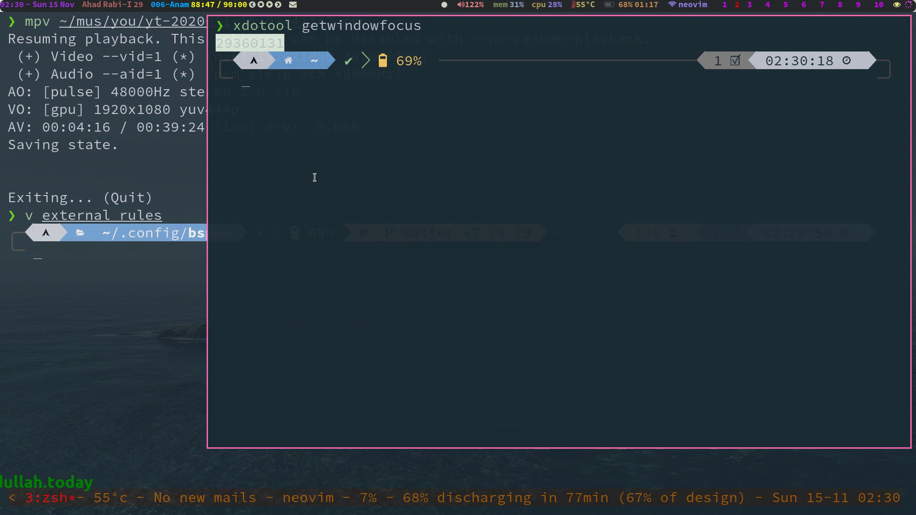
Step: Clear the terminal, shrink it with super+alt resize keys, and drag it to the top-right
key("super+alt+l")
key("ctrl+l")
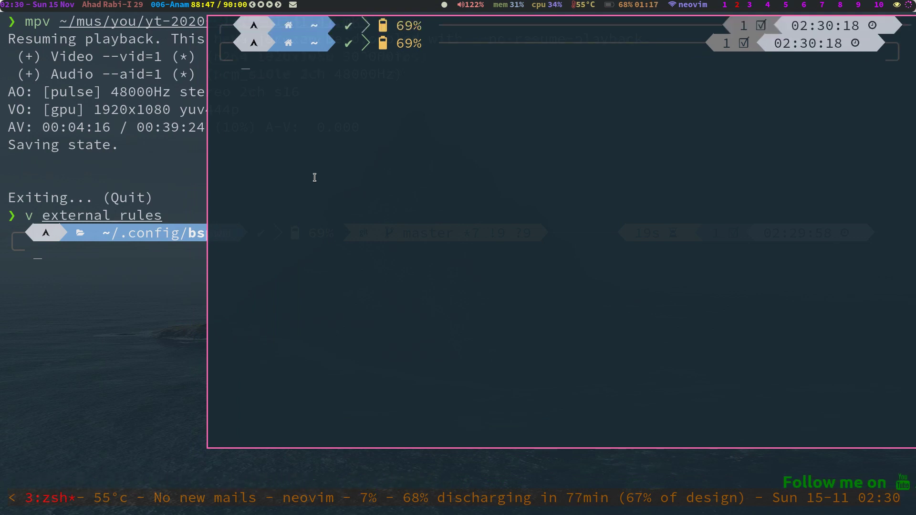
key("super+alt+h")
key("super+alt+h")
key("super+alt+h")
key("super+alt+h")
key("super+alt+h")
key("super+alt+h")
key("super+alt+h")
key("super+alt+h")
key("super+alt+h")
key("super+alt+h")
key("super+alt+h")
key("super+alt+h")
key("super+alt+h")
key("super+alt+h")
key("super+alt+h")
key("super+alt+h")
key("super+alt+h")
key("super+alt+h")
key("super+alt+h")
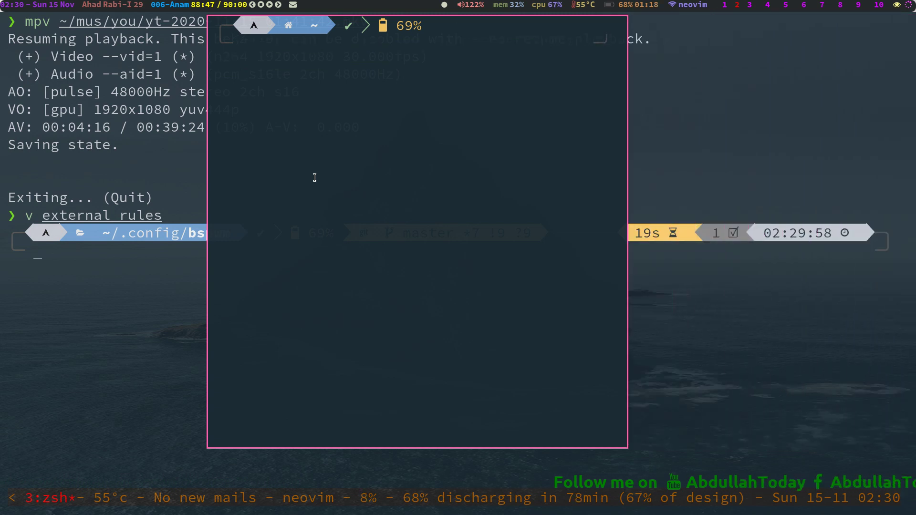
key("super+alt+l")
key("super+alt+l")
key("super+alt+l")
key("super+alt+l")
key("super+alt+l")
key("super+alt+l")
key("super+alt+l")
key("super+alt+l")
key("super+alt+l")
key("super+alt+l")
key("super+alt+l")
key("super+alt+l")
key("super+alt+l")
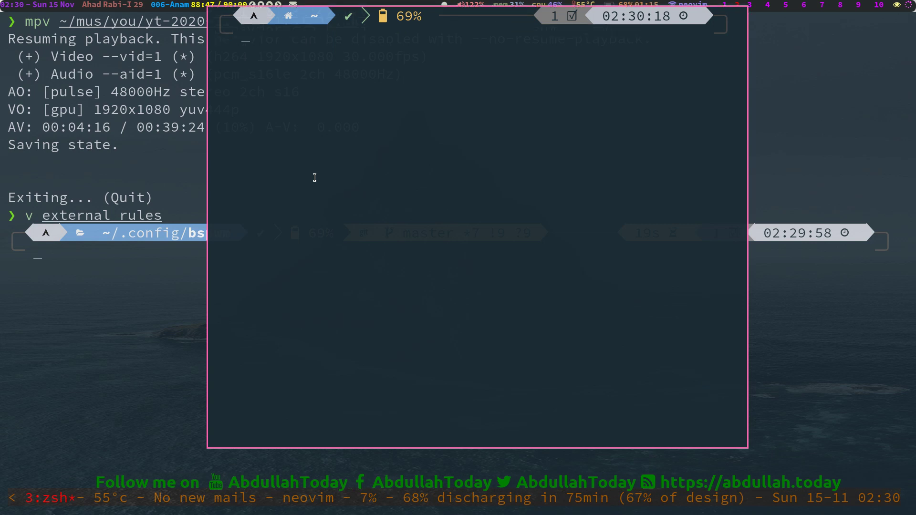
key("super+alt+k")
key("super+alt+k")
key("super+alt+k")
key("super+alt+k")
key("super+alt+k")
key("super+alt+k")
key("super+alt+k")
key("super+alt+k")
key("super+alt+k")
key("super+alt+k")
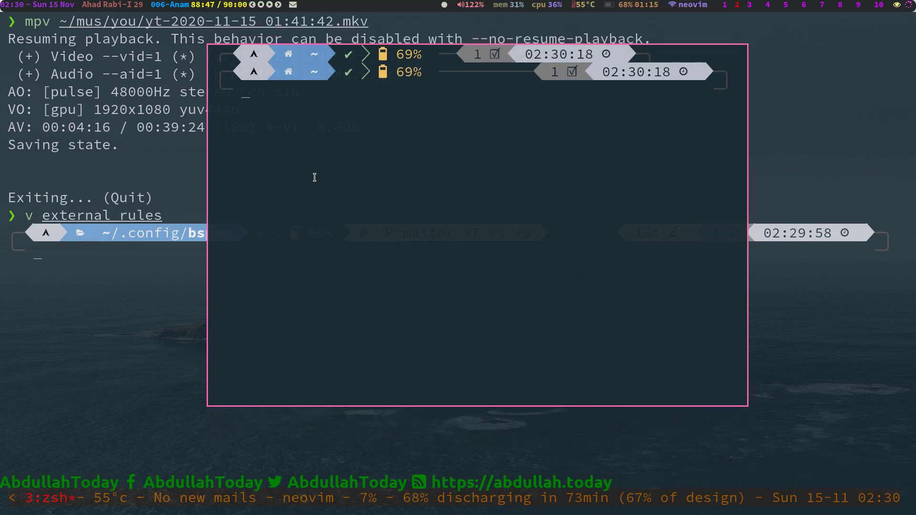
key("super+alt+l")
key("super+alt+l")
key("super+alt+k")
key("super+alt+k")
key("super+alt+k")
key("super+alt+k")
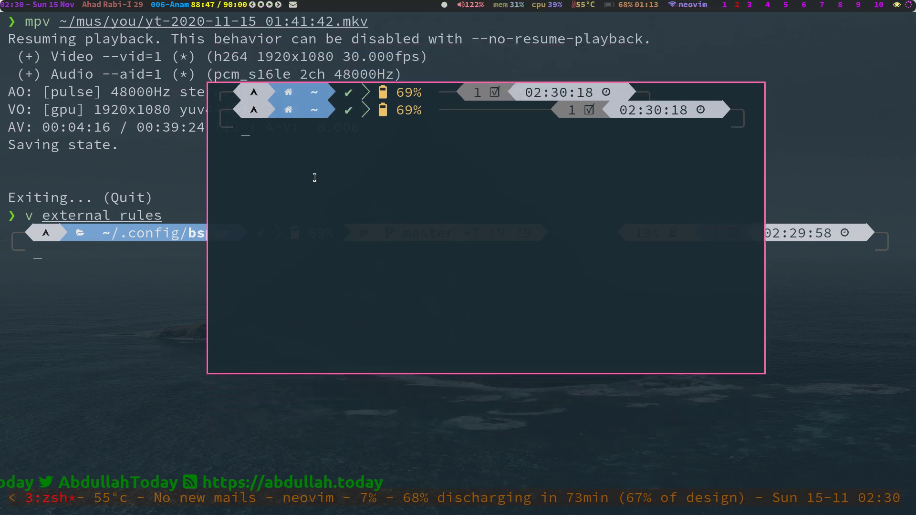
key("super+alt+l")
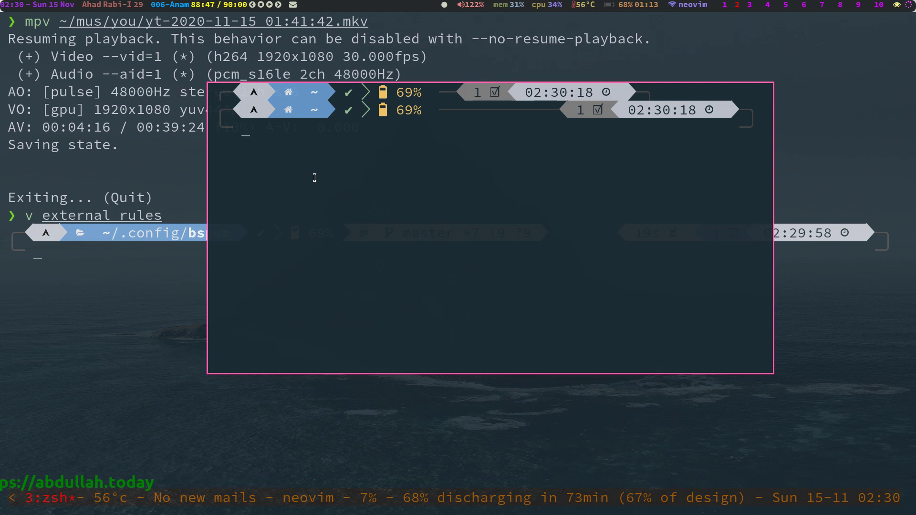
key("super+alt+h")
key("super+alt+h")
key("super+alt+h")
key("super+alt+h")
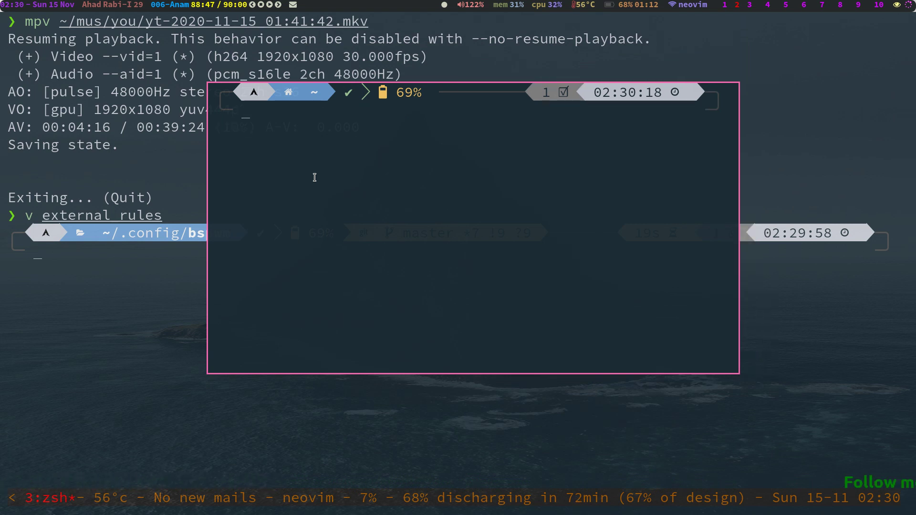
left_click_drag(317, 217, 514, 165)
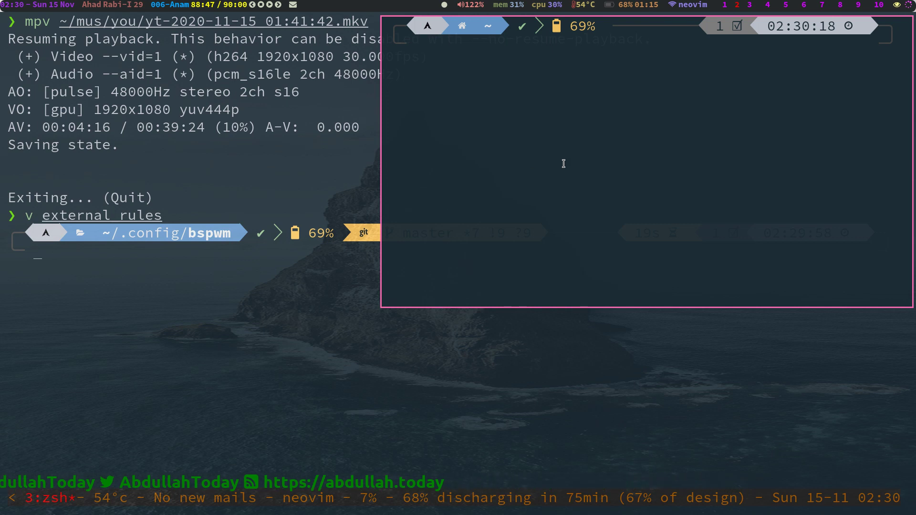
key("Escape")
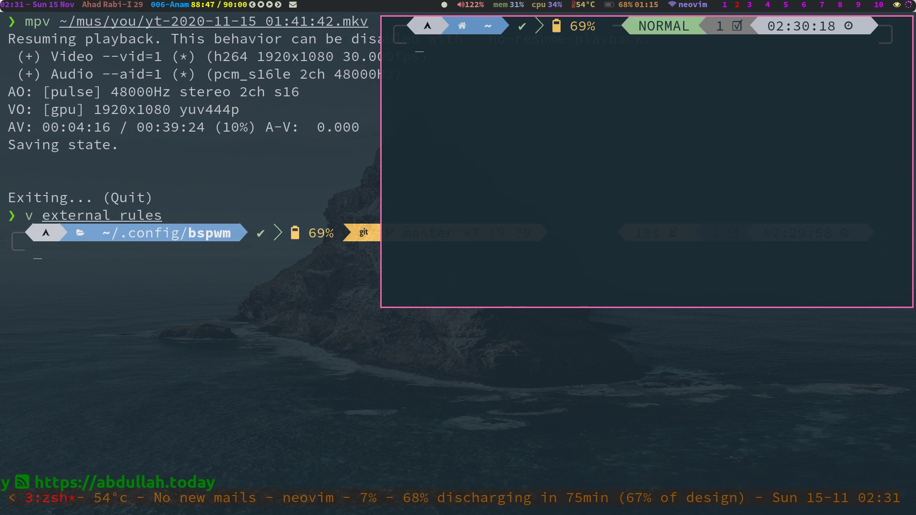
Step: Rerun xdotool getwindowfocus and select the printed id 29360131
key("k")
key("k")
key("Return")
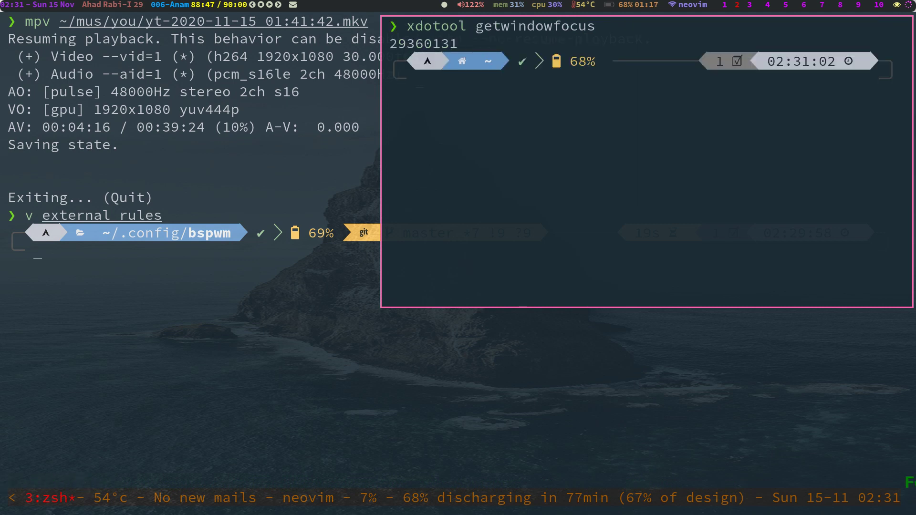
double_click(444, 44)
key("super+c")
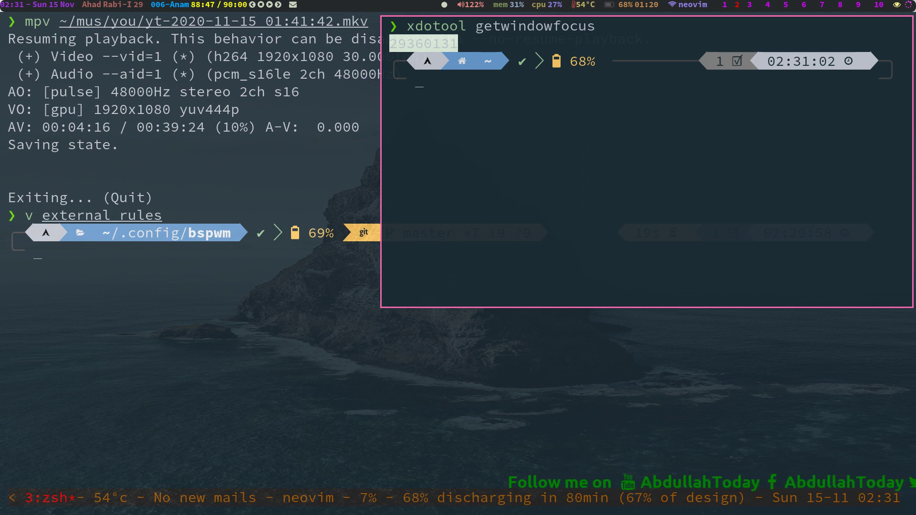
Step: Try typing an xdotool getwindowgeometry command at the prompt
type("xdotool ge")
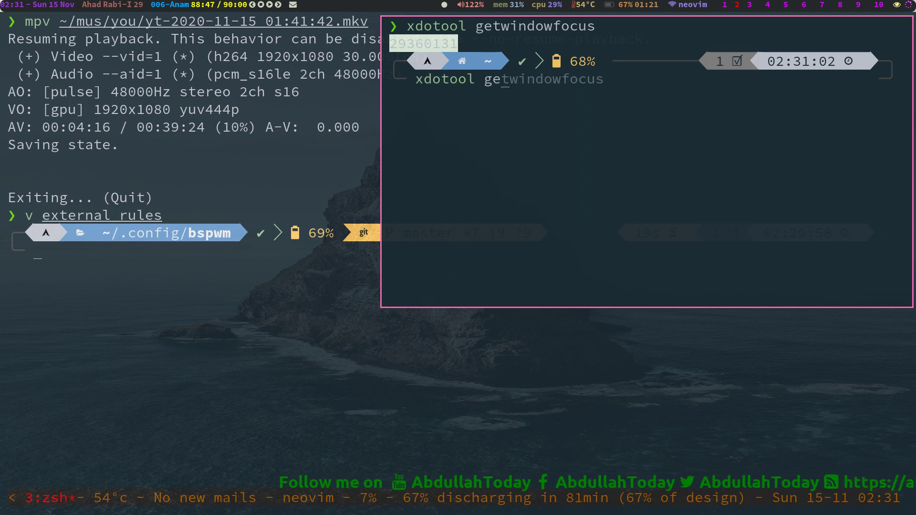
type("t")
key("BackSpace")
key("BackSpace")
key("BackSpace")
type("win")
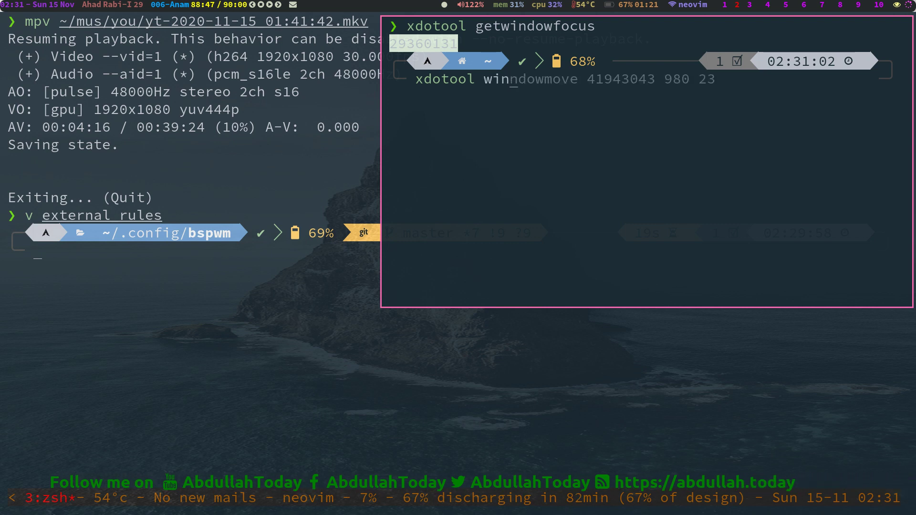
type("dowg")
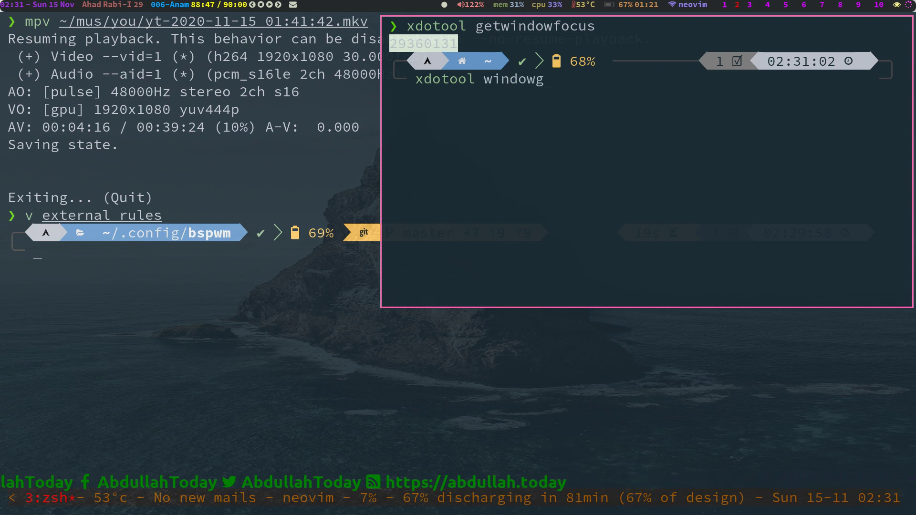
key("BackSpace")
key("BackSpace")
key("BackSpace")
key("BackSpace")
key("BackSpace")
key("BackSpace")
key("BackSpace")
type("getwino")
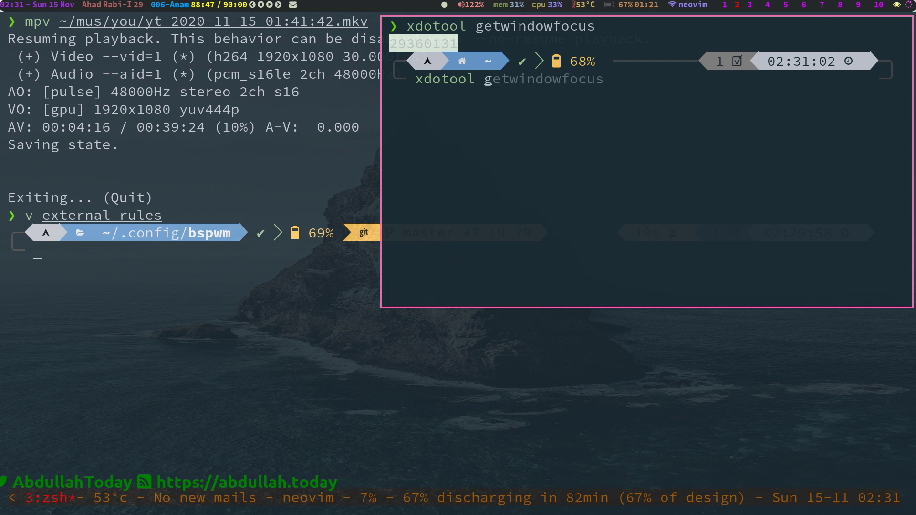
key("BackSpace")
type("dwo")
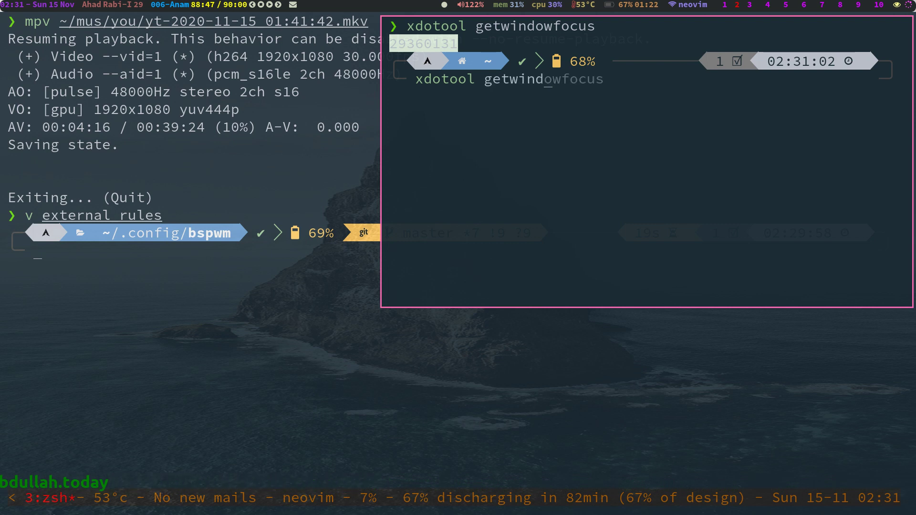
key("Tab")
key("BackSpace")
key("BackSpace")
key("BackSpace")
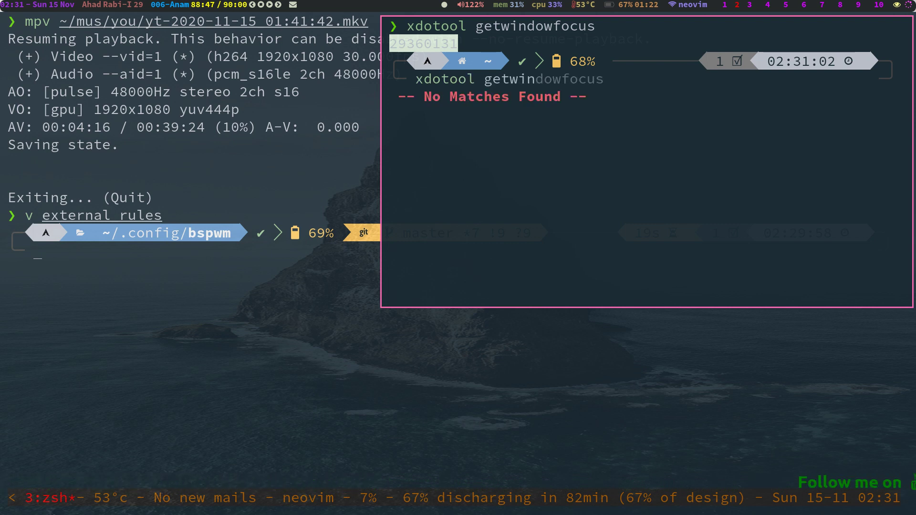
key("BackSpace")
key("BackSpace")
key("BackSpace")
key("BackSpace")
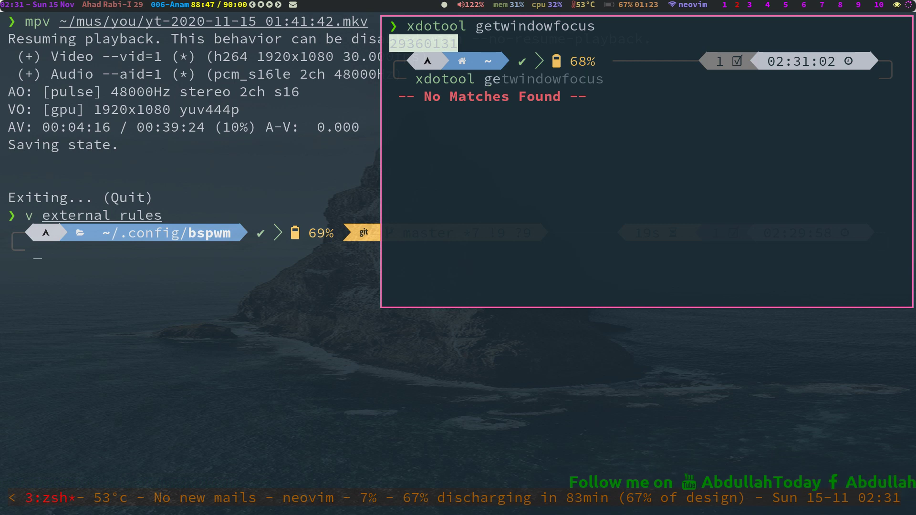
key("BackSpace")
key("BackSpace")
type("win")
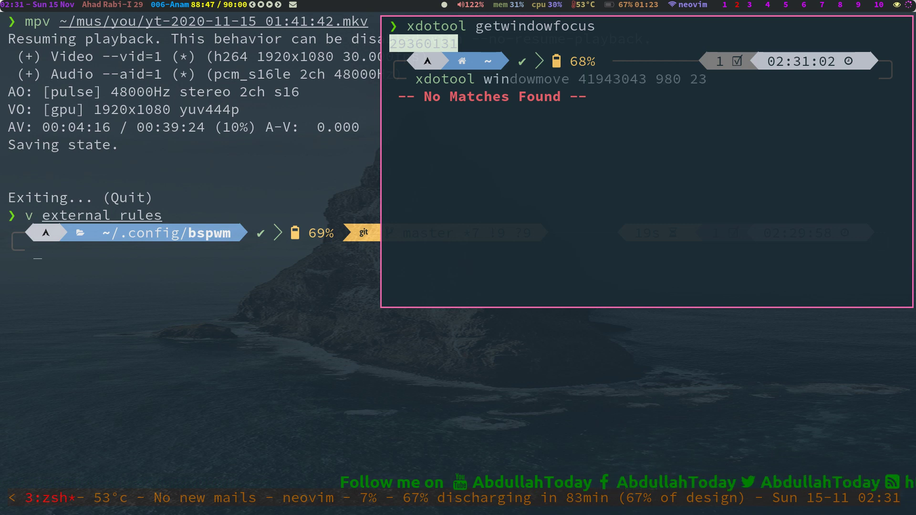
key("BackSpace")
key("BackSpace")
key("BackSpace")
type("bin/")
key("BackSpace")
key("BackSpace")
Step: Rerun getwindowgeometry --shell with id 29360131 pasted in, giving X=797, Y=32, 1112x608
key("Escape")
key("k")
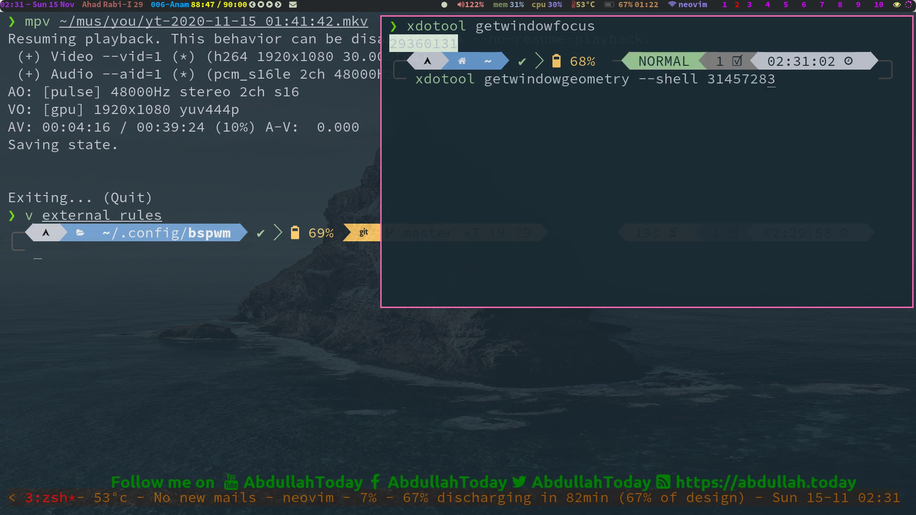
key("k")
key("j")
key("x")
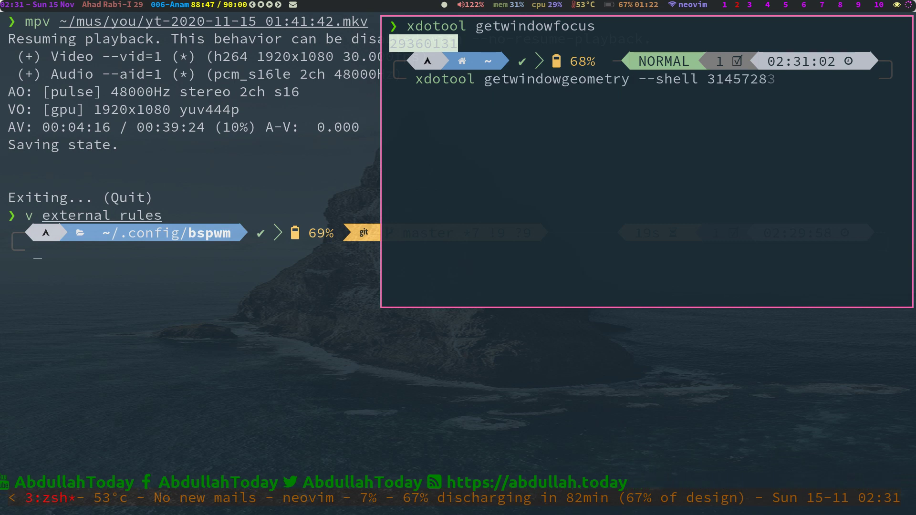
key("b")
key("c")
key("w")
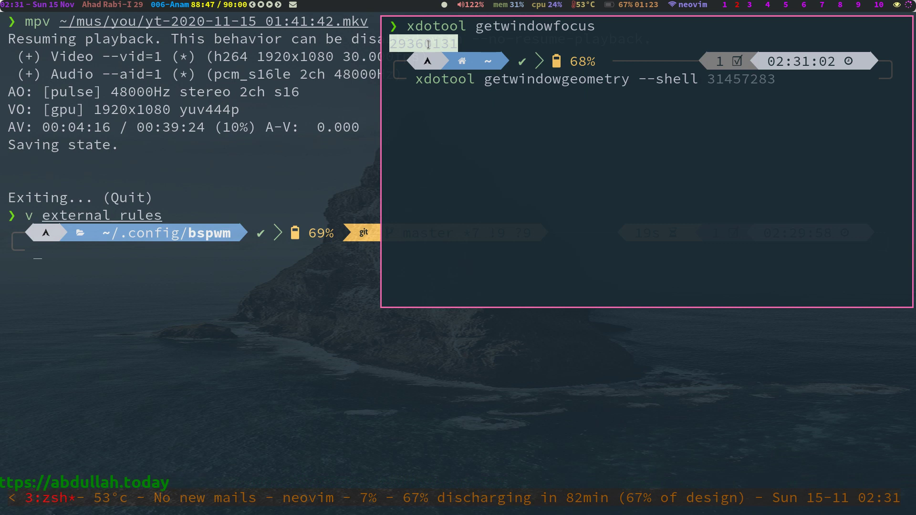
middle_click(582, 117)
key("Return")
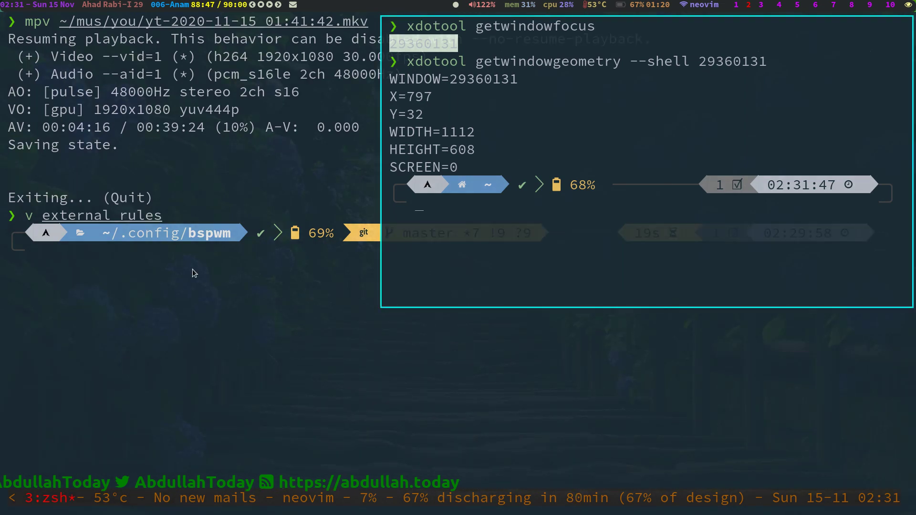
Step: Open external_rules in Neovim with v
type("v extera")
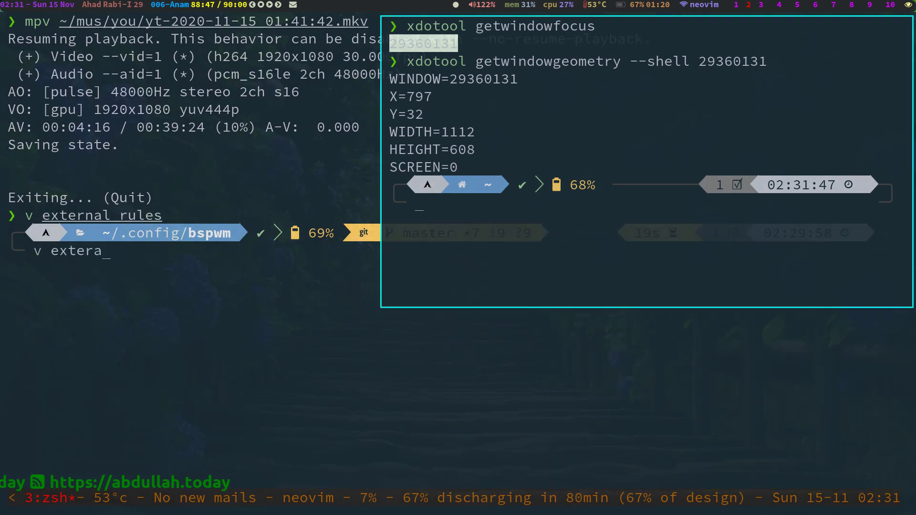
key("BackSpace")
type("n")
key("Right")
key("Return")
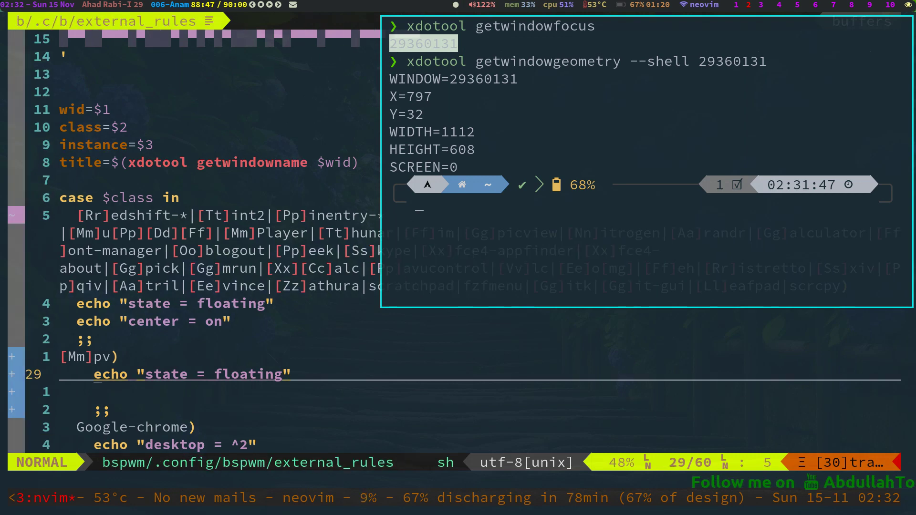
Step: Add 'xdotool windowsize $wid 1112 608' under the mpv echo line, copying the sizes from the terminal
type("oxdot")
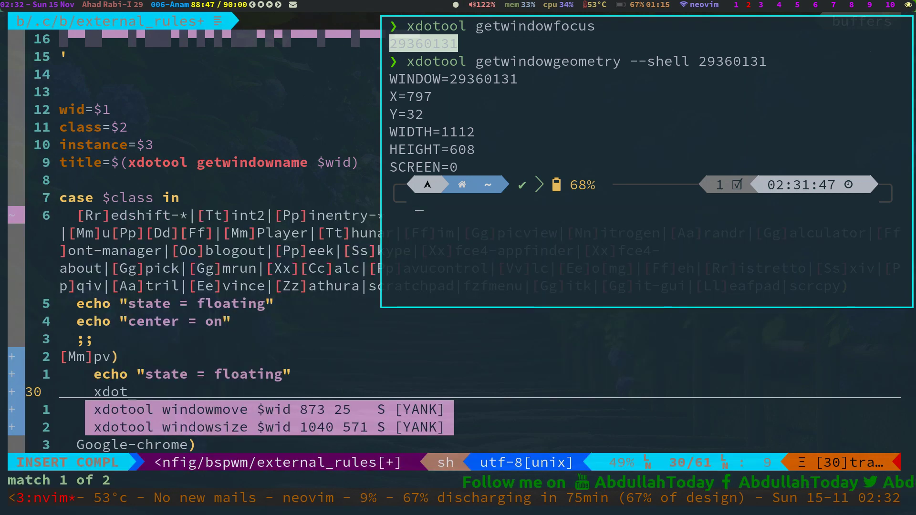
type("ool")
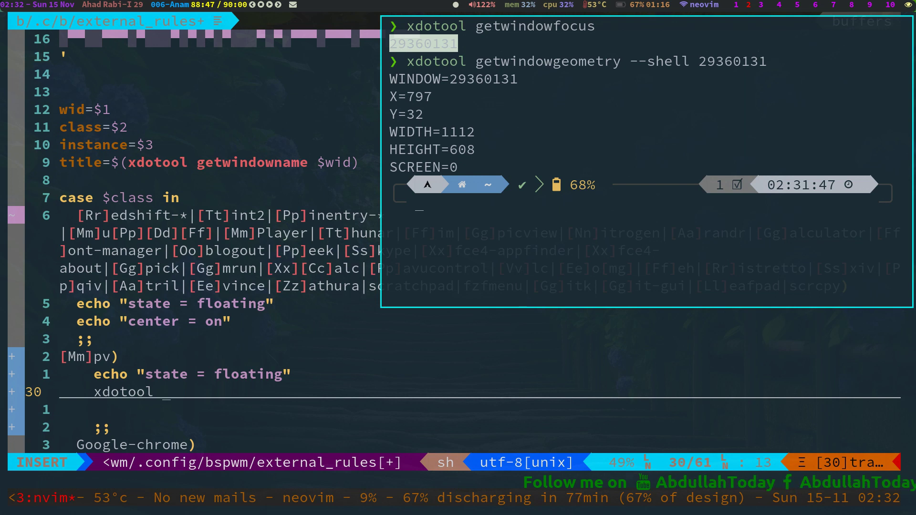
key("super+h")
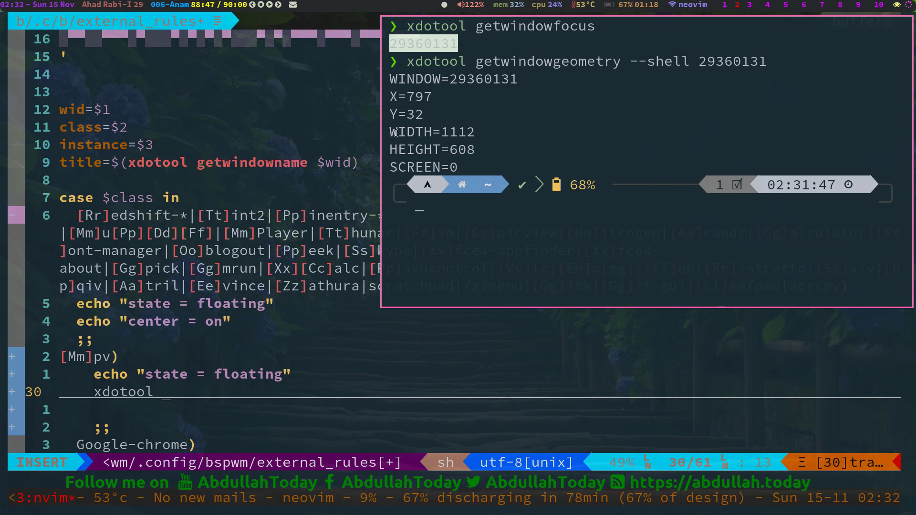
key("super+l")
type("indo")
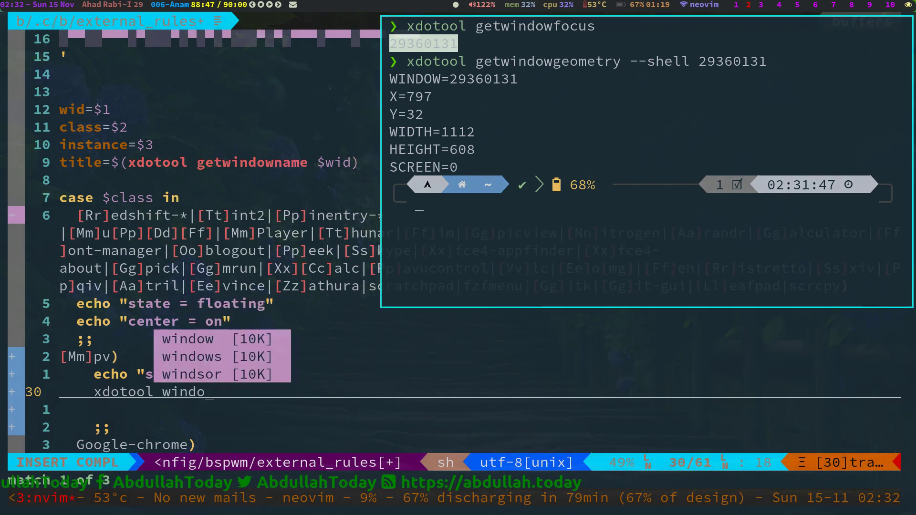
type("wsize $")
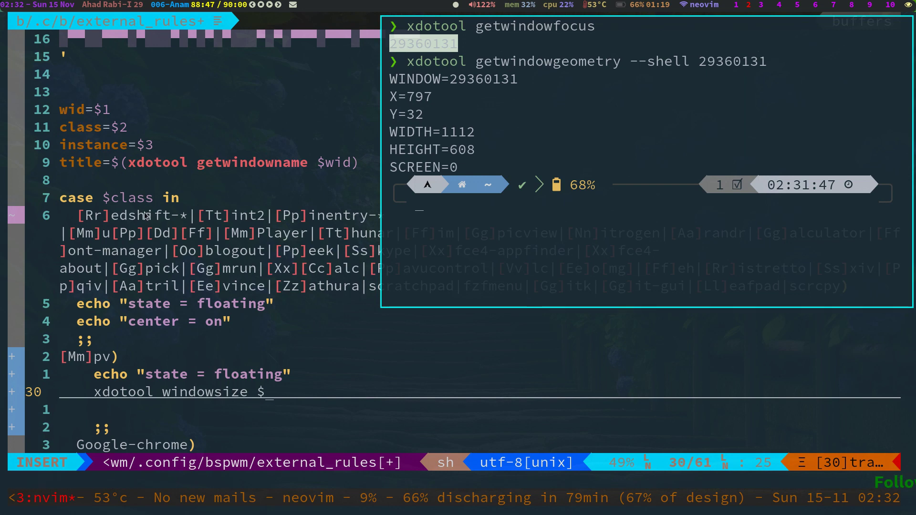
type("wid")
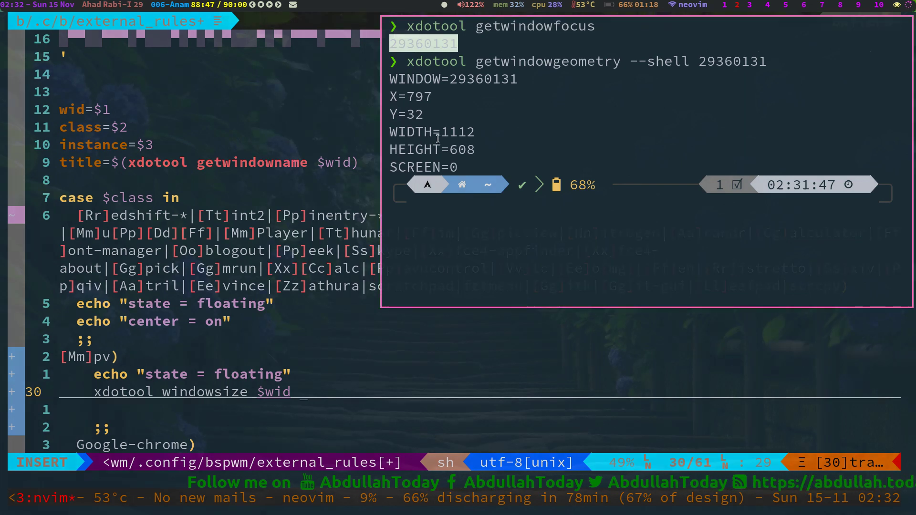
left_click_drag(442, 133, 474, 133)
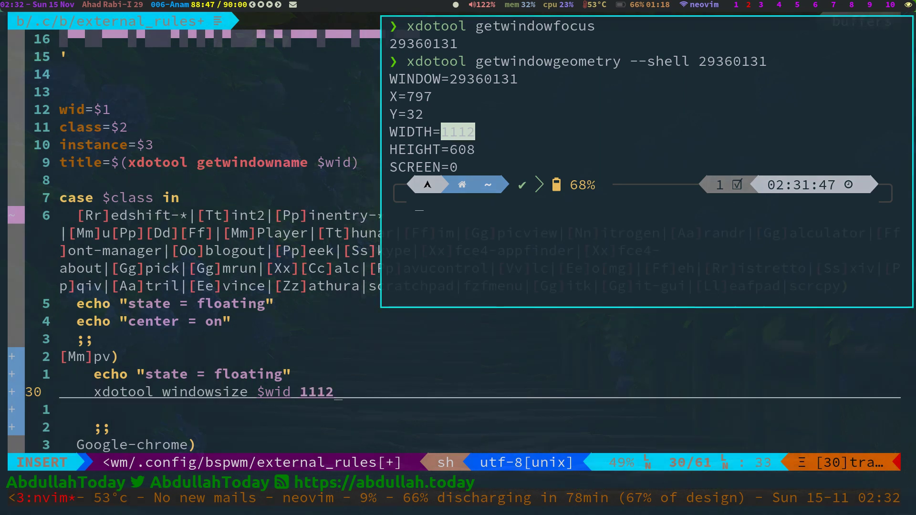
triple_click(460, 151)
left_click(460, 151)
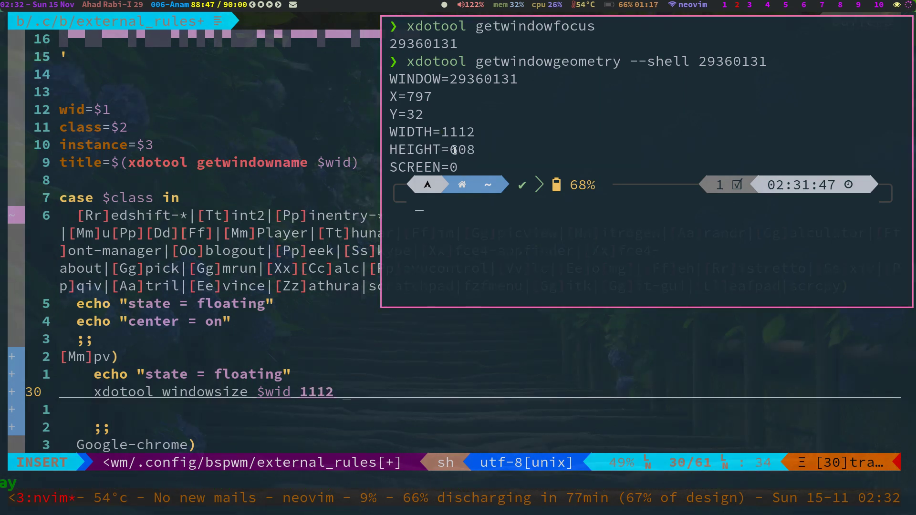
left_click_drag(451, 150, 475, 150)
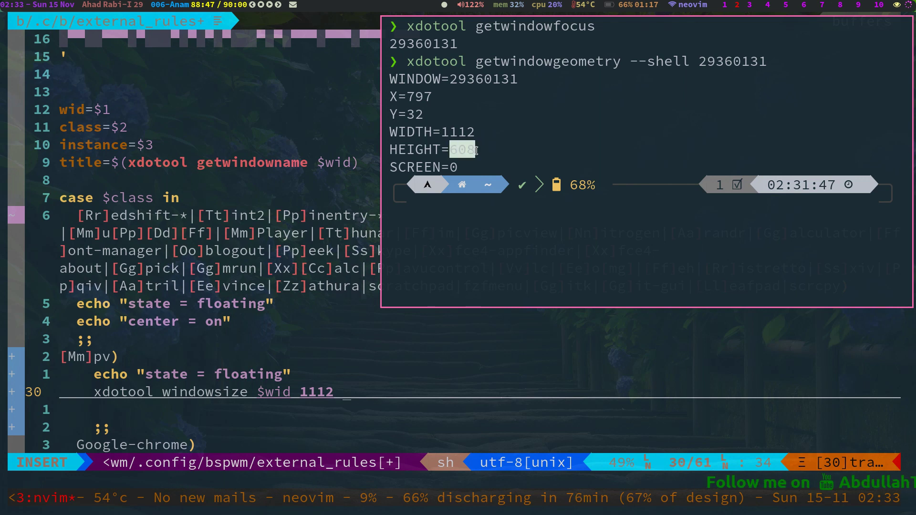
key("Escape")
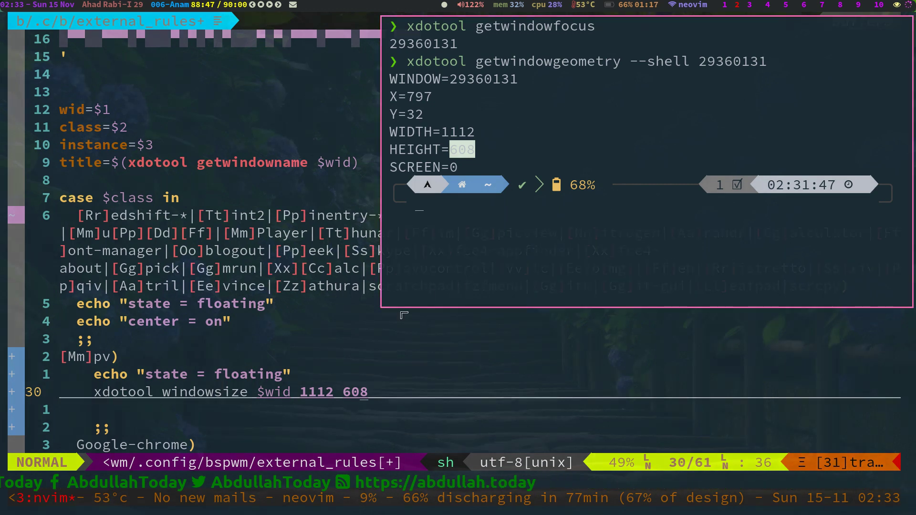
Step: Save external_rules with :wq and play the 01:41:42 recording in mpv to test the floating rule
type(":wq")
key("Return")
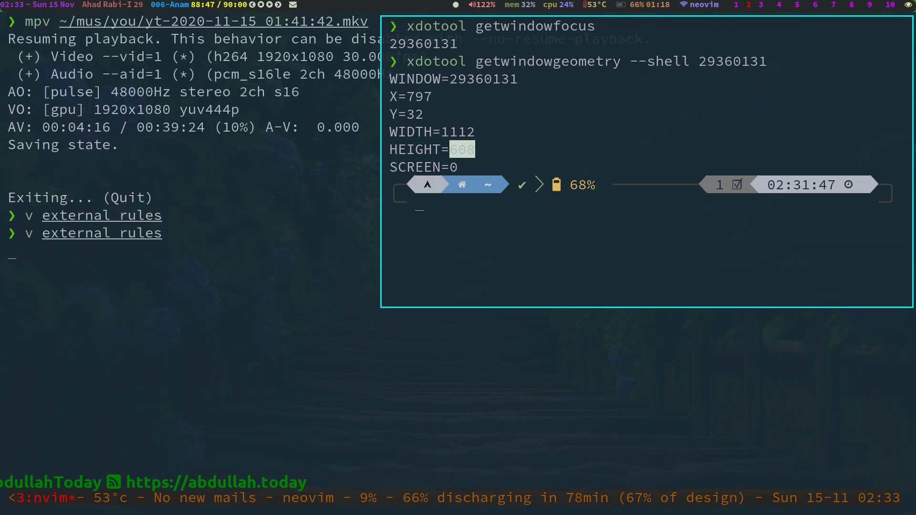
type("mpv ~")
key("Right")
key("Return")
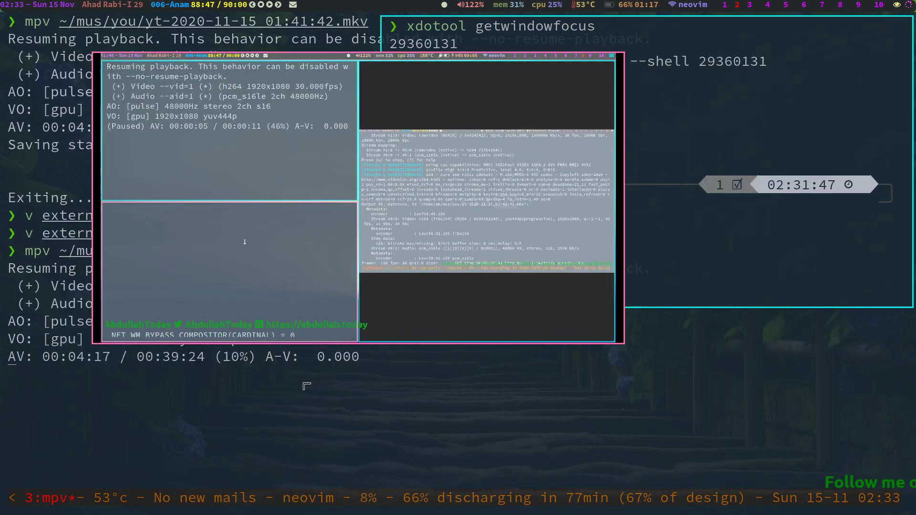
mouse_move(358, 223)
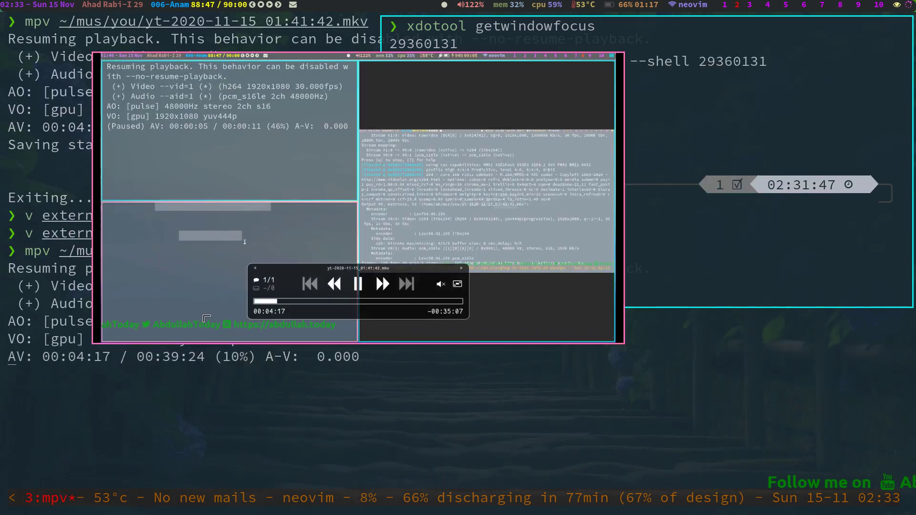
key("q")
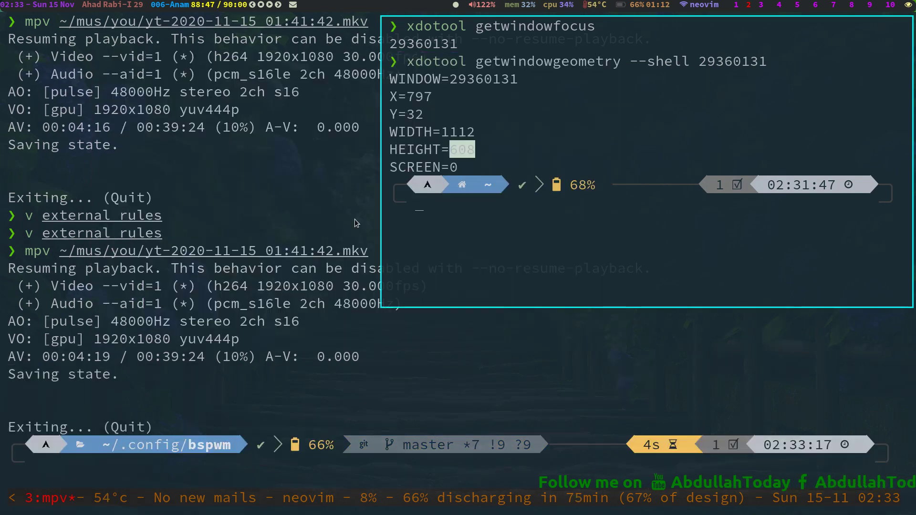
Step: Reopen external_rules in Neovim by rerunning 'v external_rules'
key("Up")
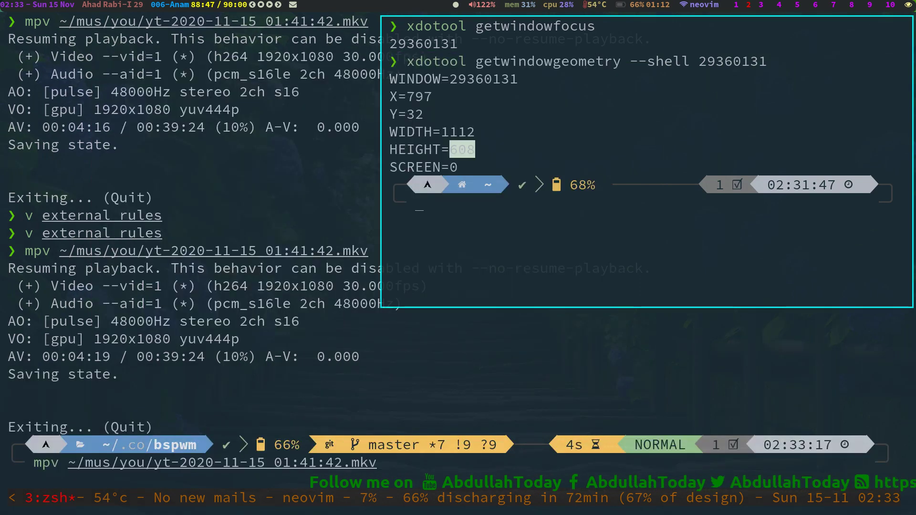
key("Up")
key("Return")
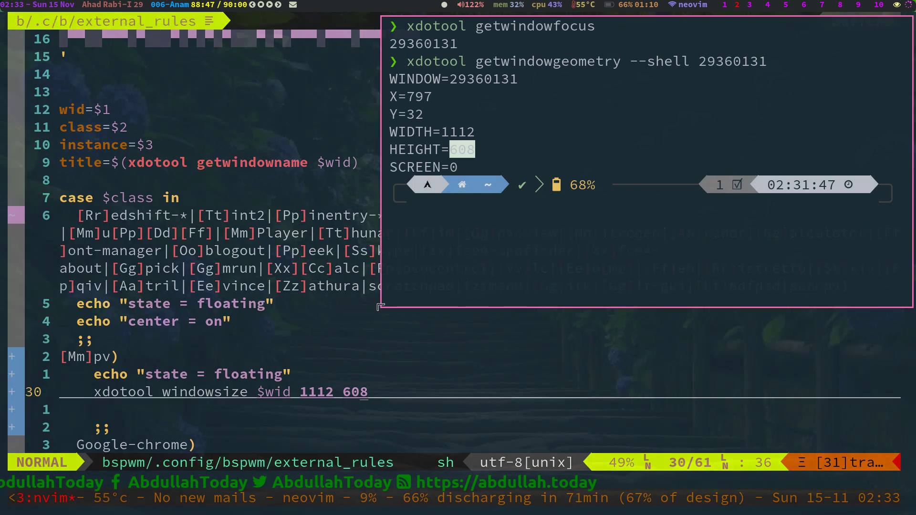
Step: Start an 'xdotool windowmove $wid' line below the windowsize line in the mpv rule
type("j")
key("BackSpace")
key("super+h")
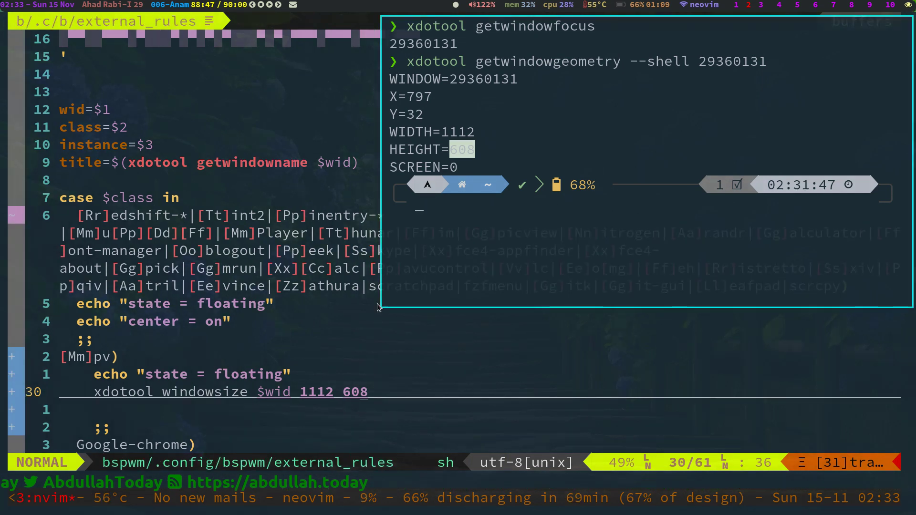
type("oxdo")
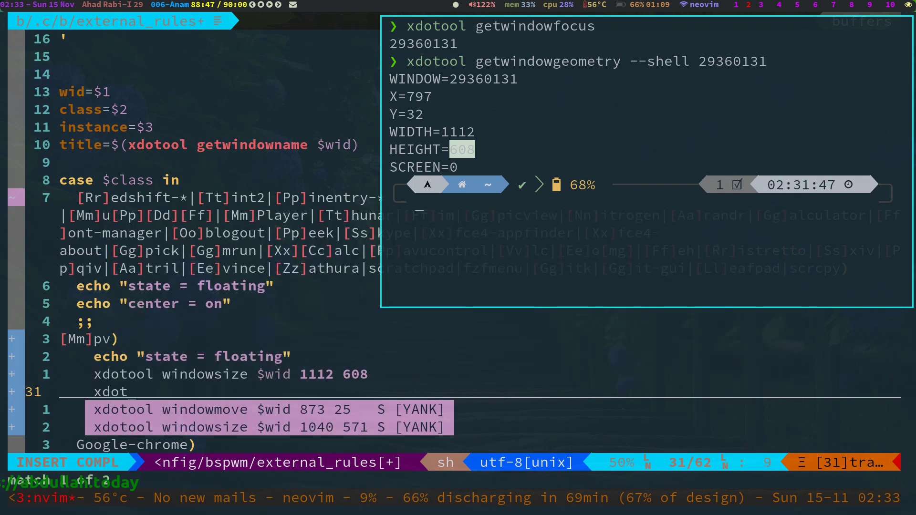
type("tool window")
type("move")
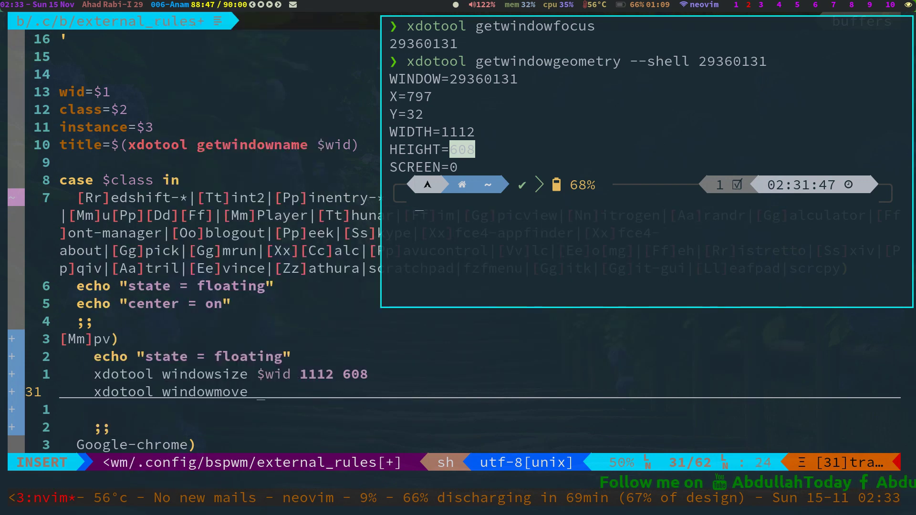
type(" $w")
key("ctrl+n")
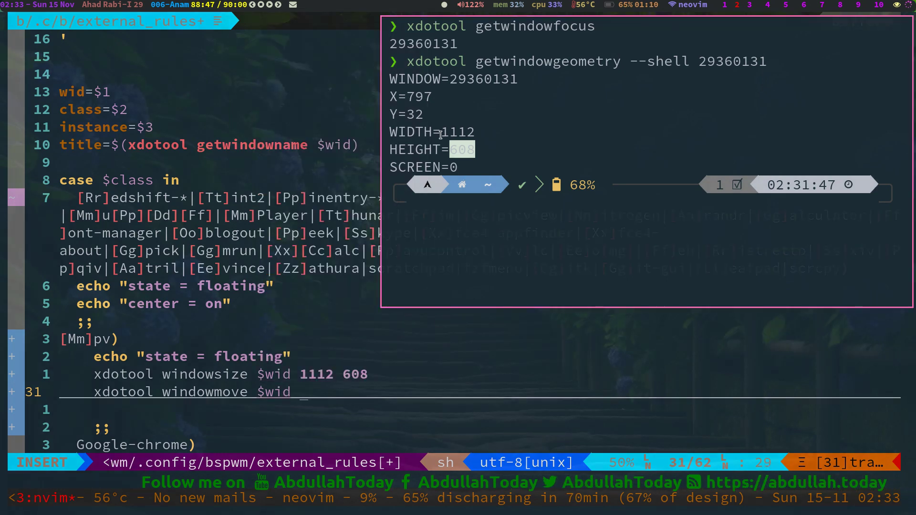
Step: Copy the X position 797 from the terminal into the windowmove line, then switch to desktop 2
left_click(416, 98)
double_click(417, 97)
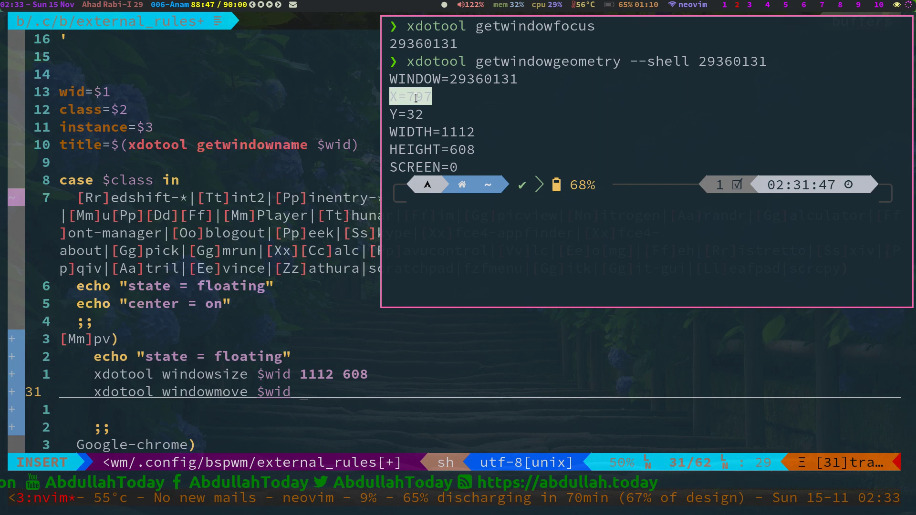
type("797")
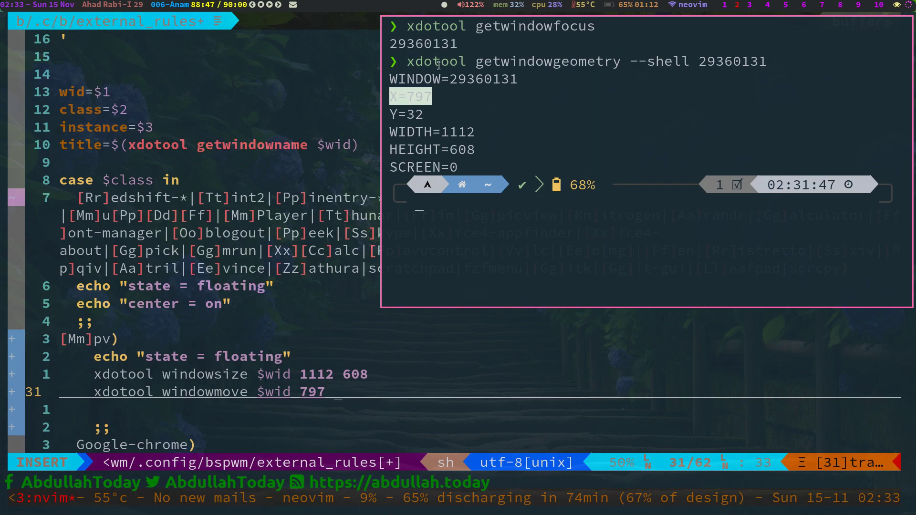
key("super+2")
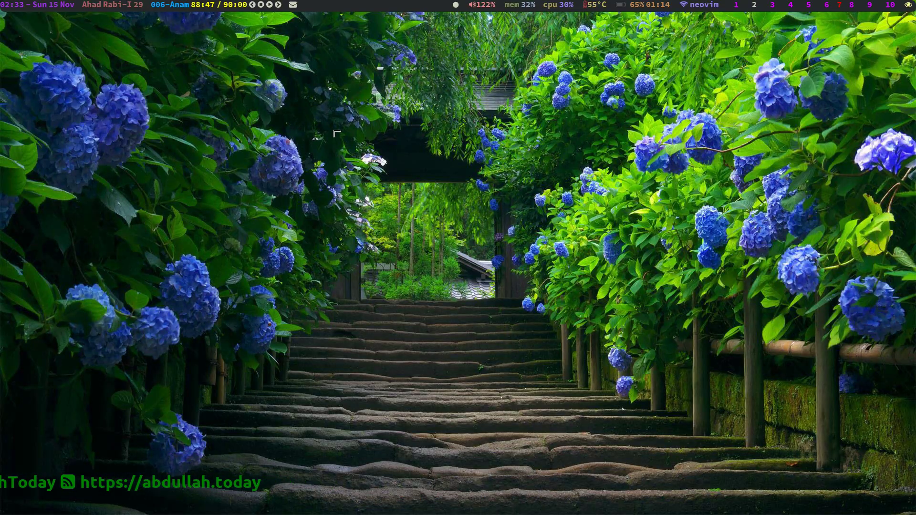
Step: Open a new terminal, go into the polybar config folder with cdpo and list its files
key("super+Return")
type("v")
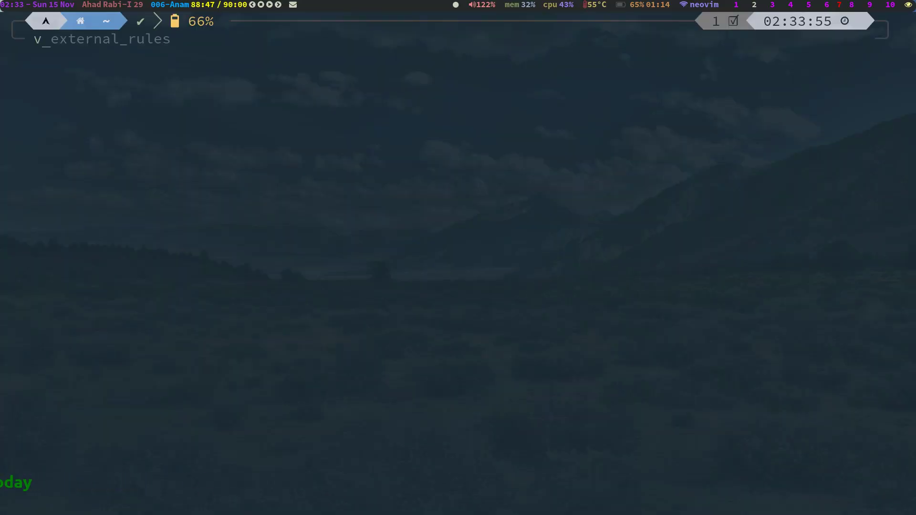
key("BackSpace")
key("BackSpace")
type("cdpo")
key("Return")
type("v")
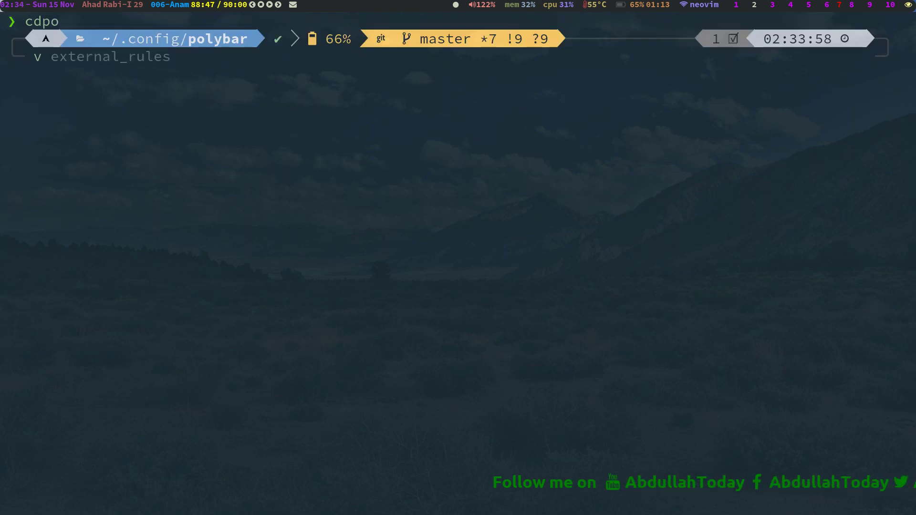
key("BackSpace")
key("BackSpace")
type("ls")
key("Return")
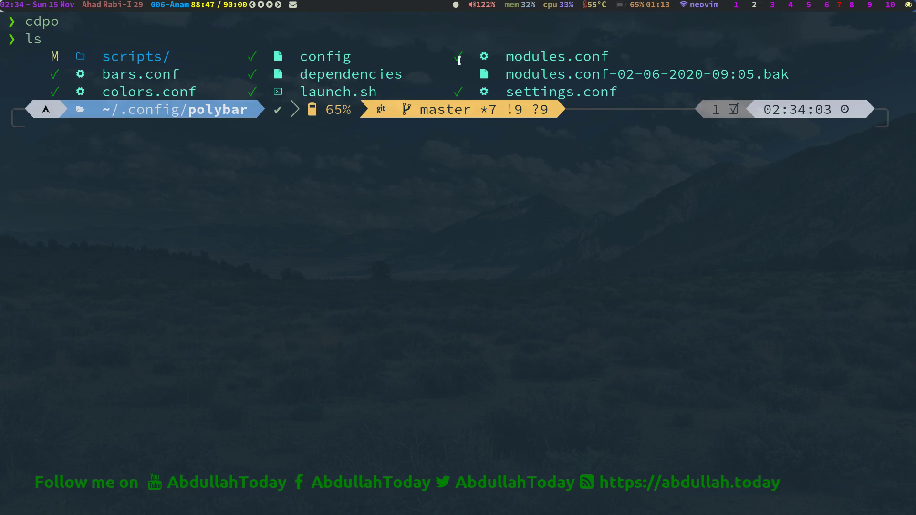
Step: Open polybar's settings.conf, search it for width, then quit Neovim
type("v")
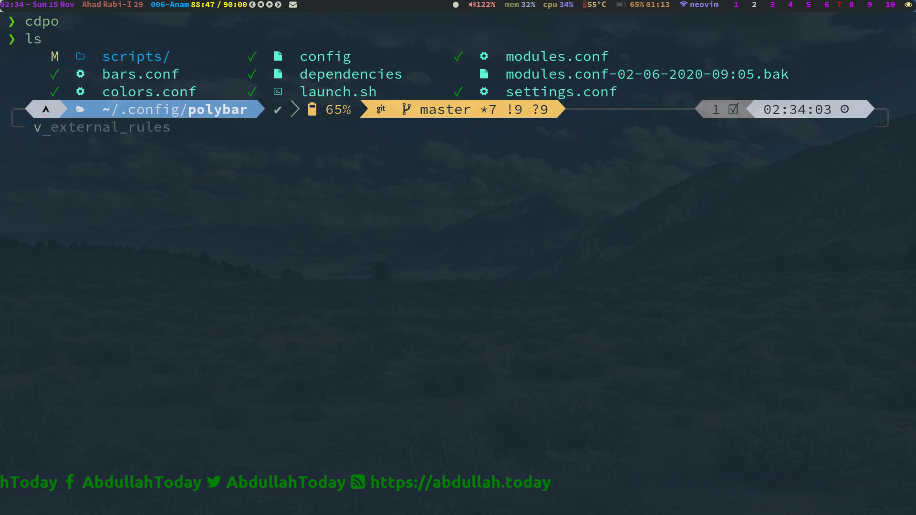
type(" confi")
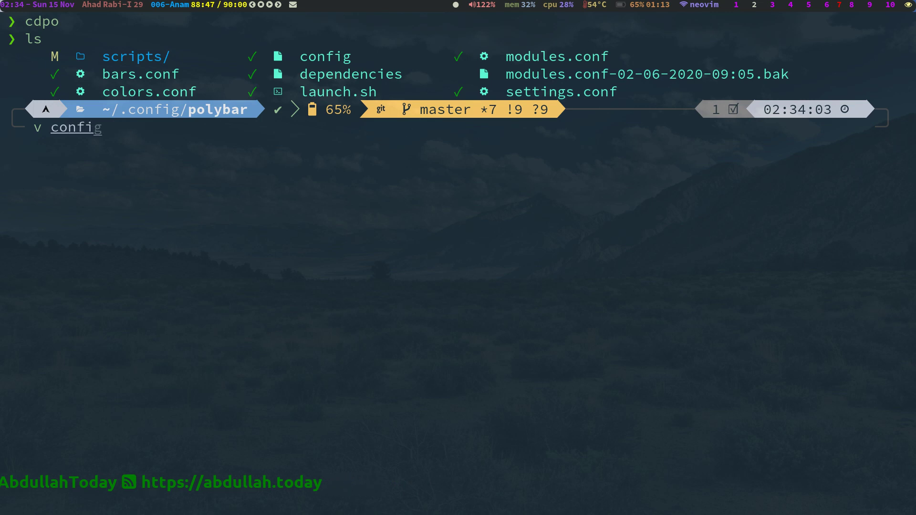
key("BackSpace")
key("BackSpace")
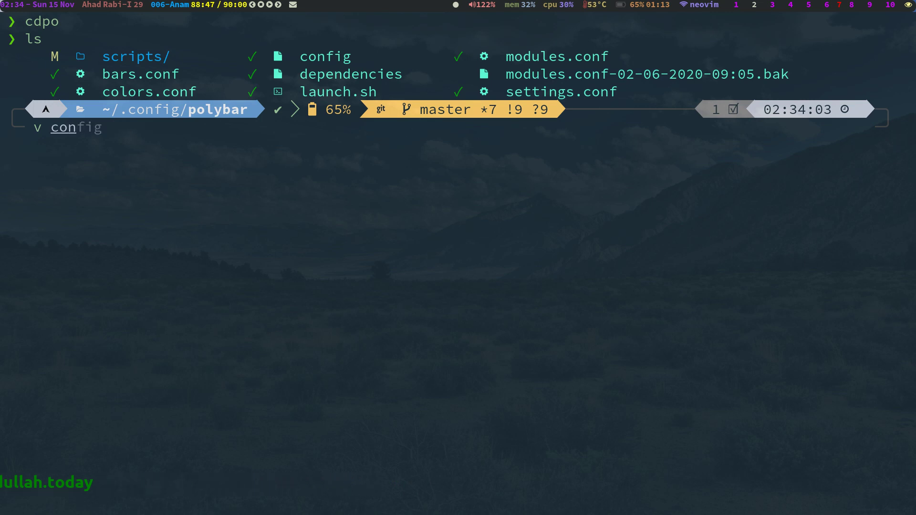
key("BackSpace")
key("BackSpace")
key("BackSpace")
type("se")
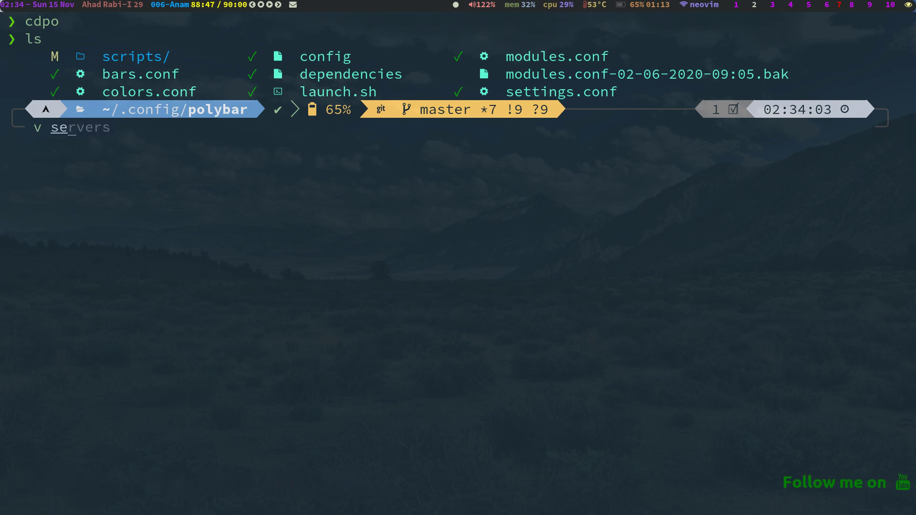
type("ttings.conf")
key("Return")
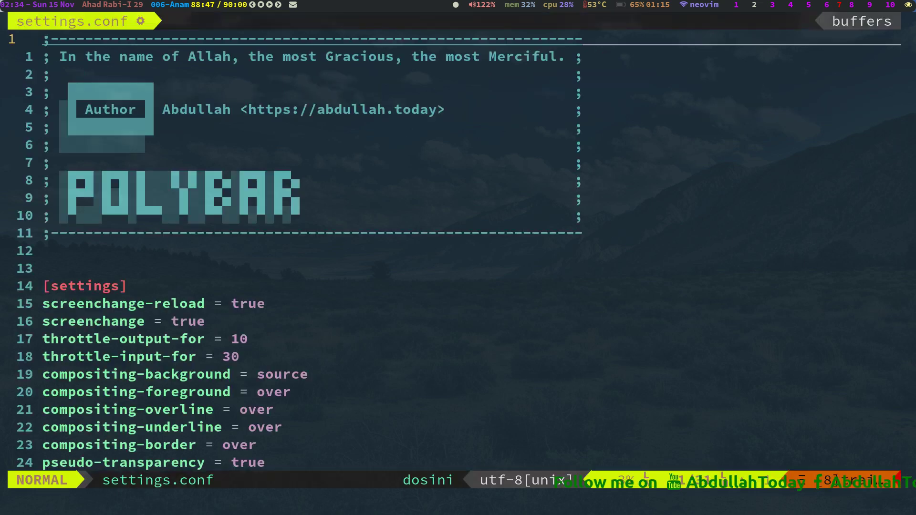
type("/width")
key("Return")
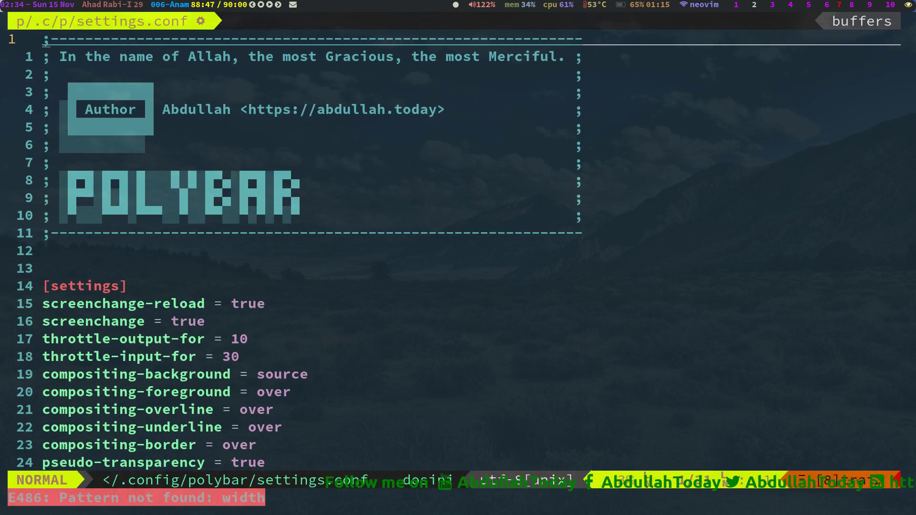
type("/:q")
key("Return")
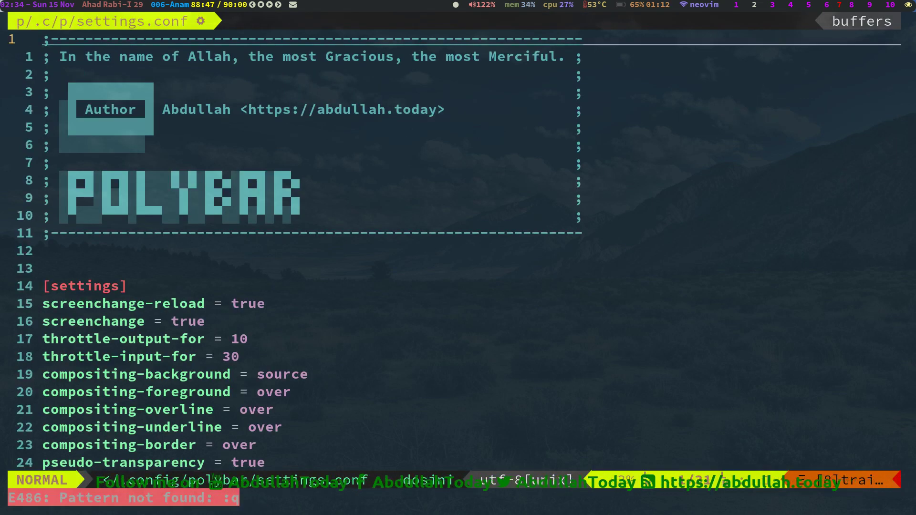
type(":q")
key("Return")
Step: Grep the polybar configs recursively for 'width' and 'height', revealing bars.conf height = 25
type("grep")
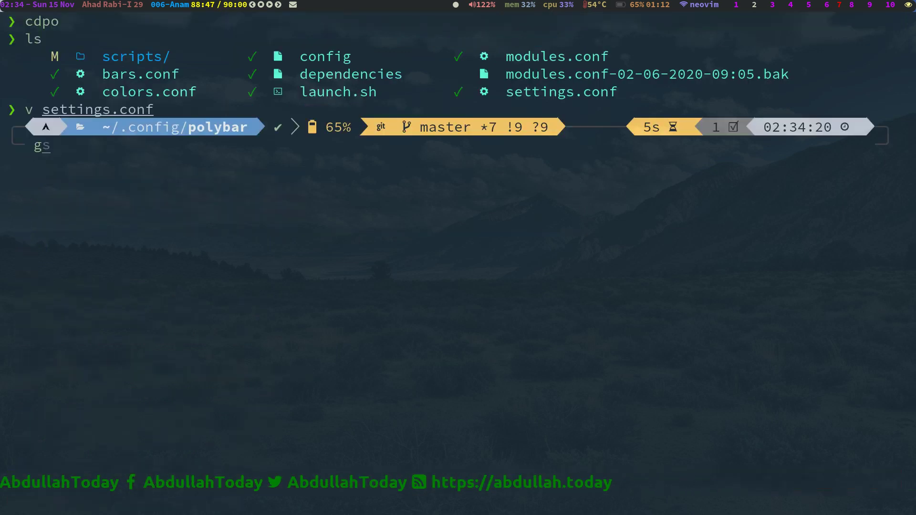
type(" -rnw")
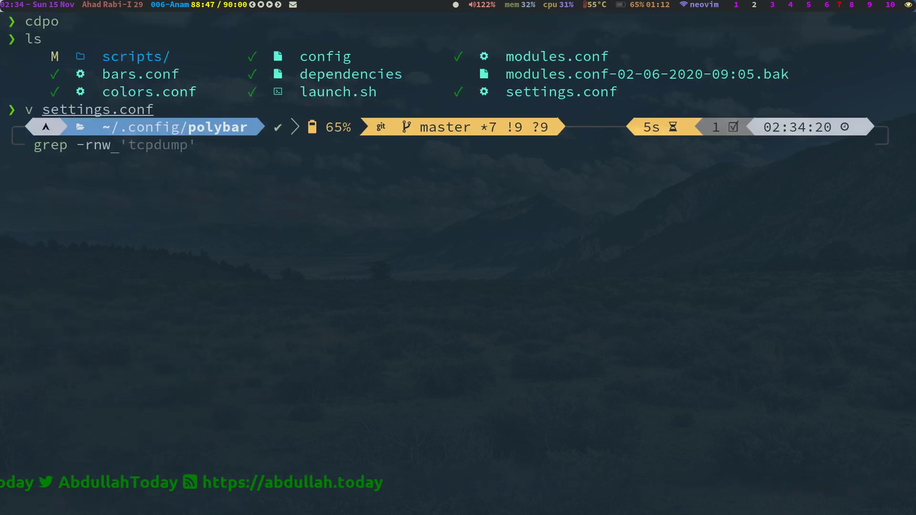
type(" 'width")
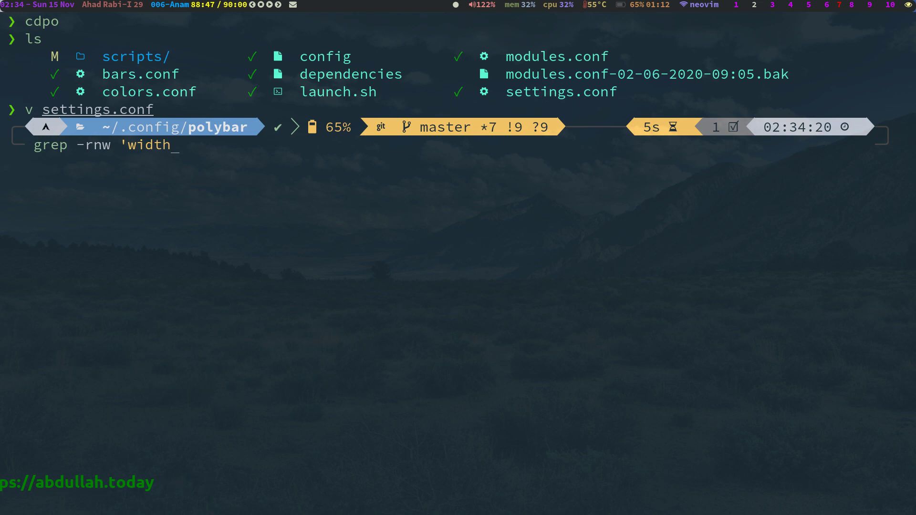
type("'")
key("Return")
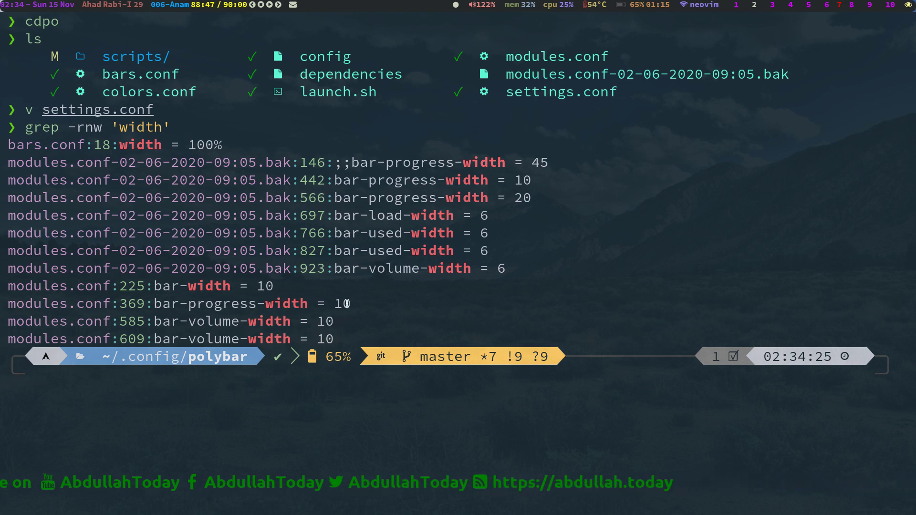
key("Escape")
key("k")
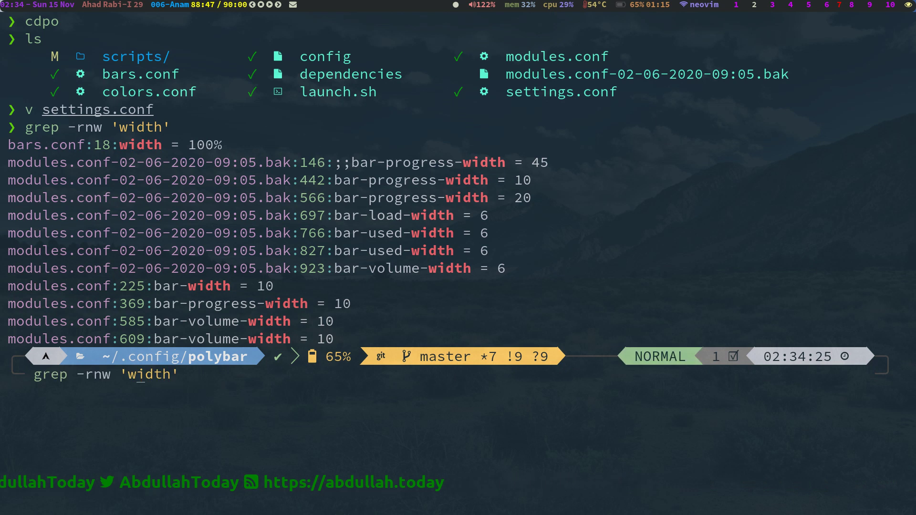
key("X")
key("x")
key("x")
type("id")
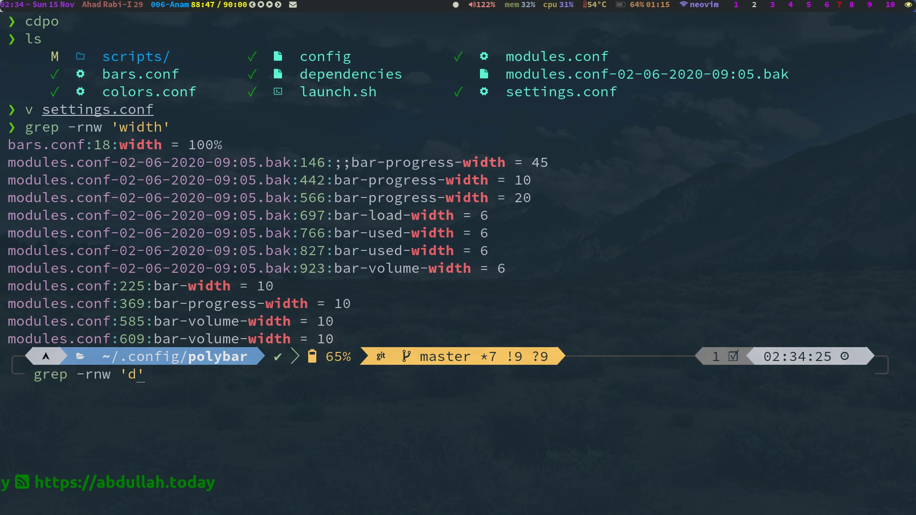
type("eight")
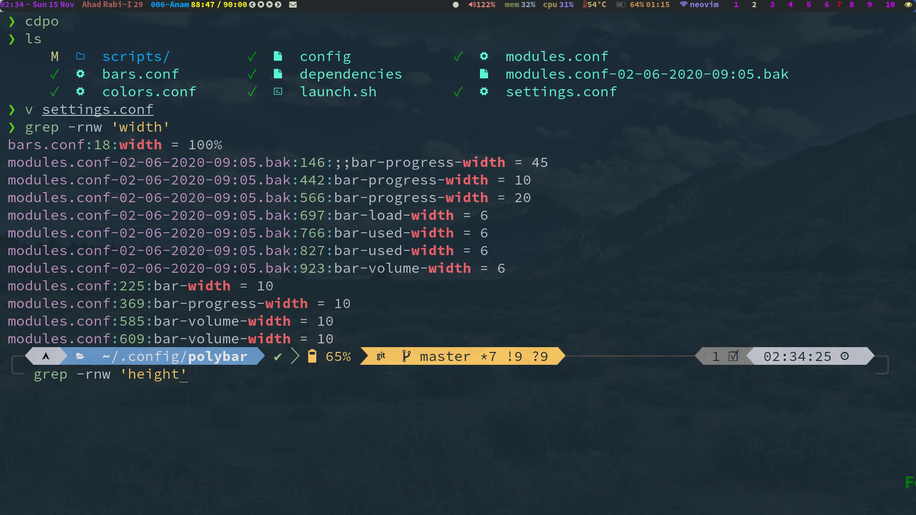
key("Return")
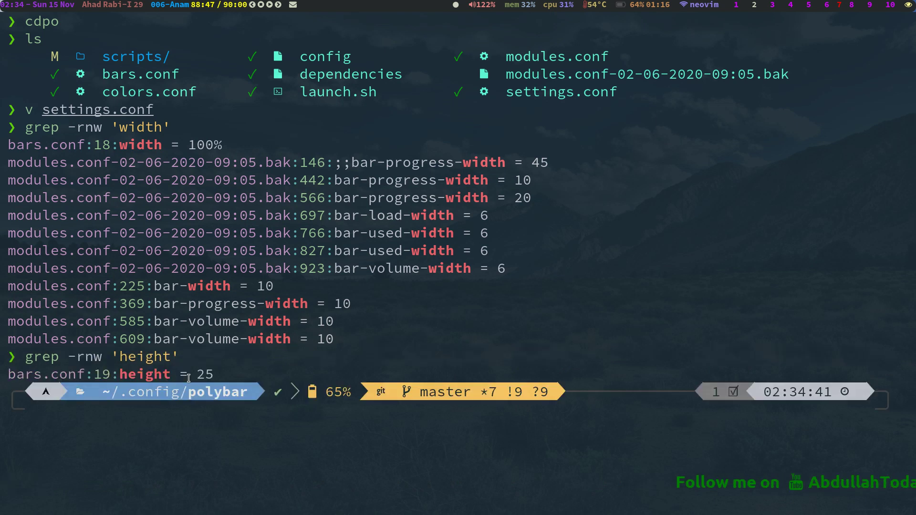
key("super+2")
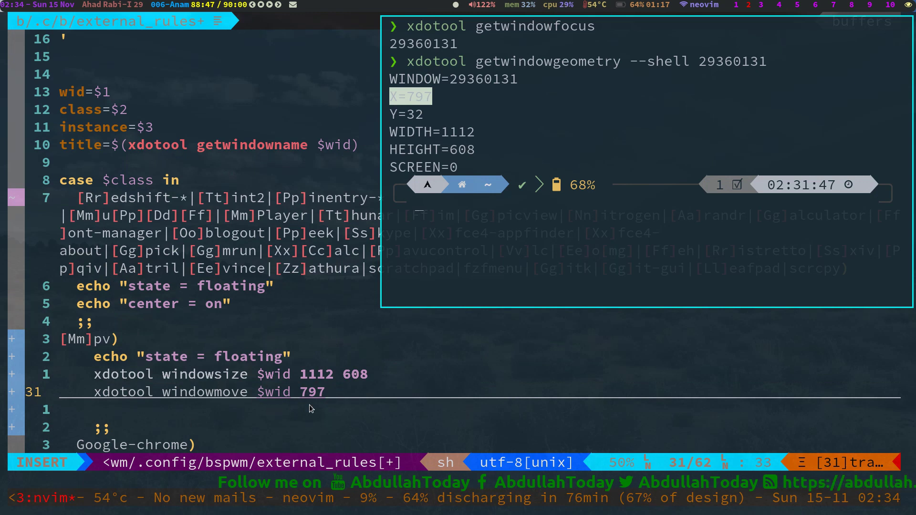
Step: Complete the rule as 'xdotool windowmove $wid 797 25' and save external_rules
type("25")
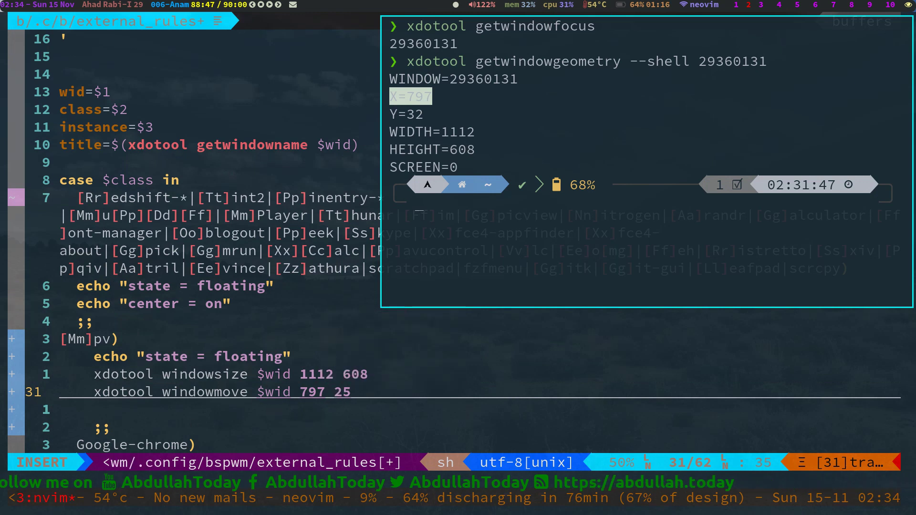
key("Escape")
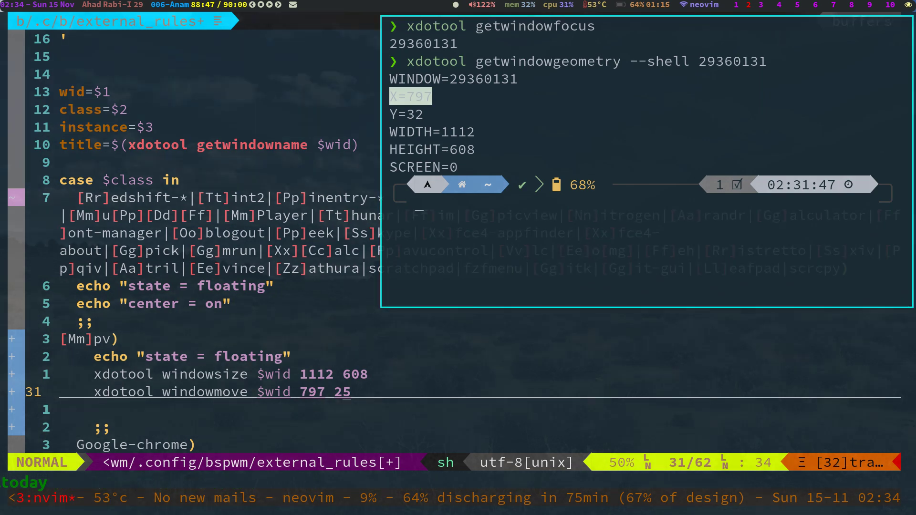
type(":w")
key("Return")
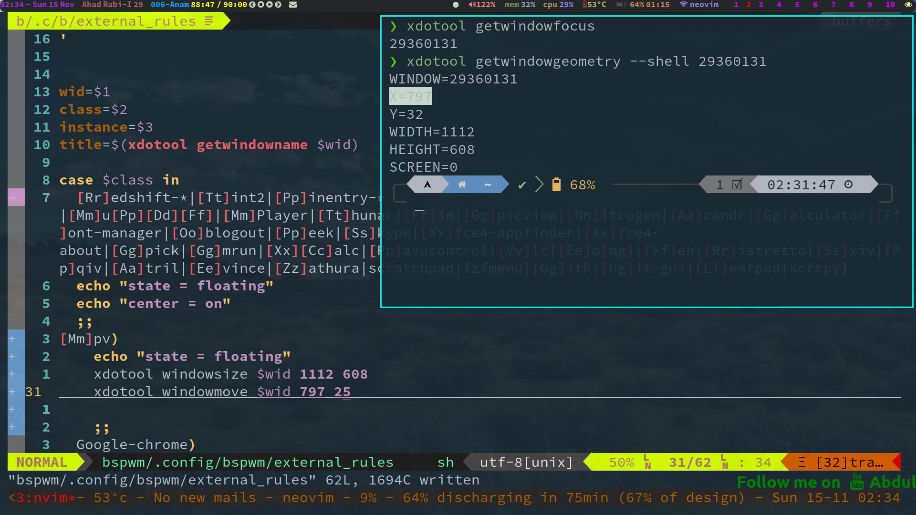
key("super+2")
key("super+Return")
Step: Play the 01:41:42 test video in mpv, check it from workspaces 6 and 8, then quit and close the terminal
type("mpv")
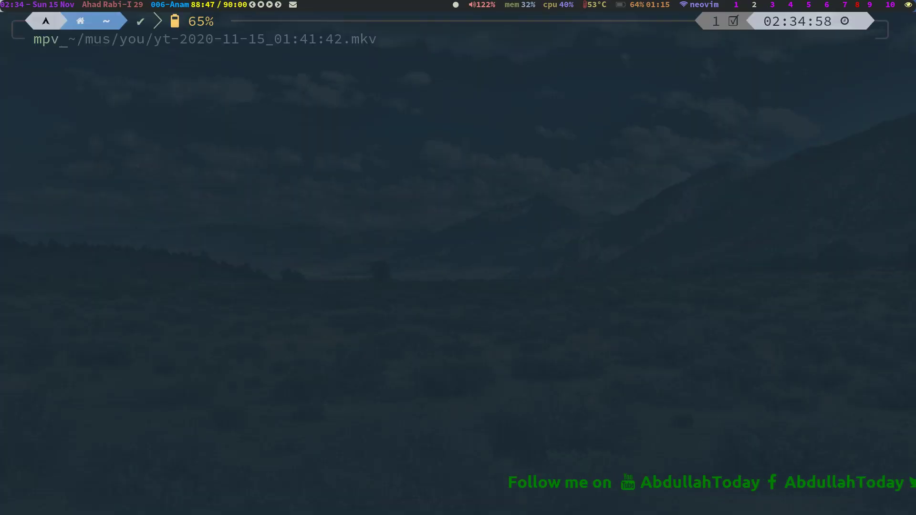
key("Right")
key("Return")
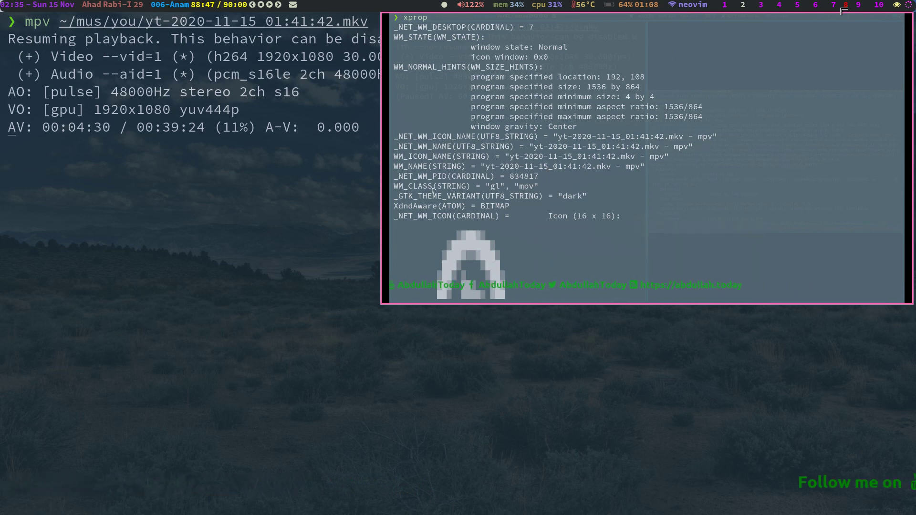
mouse_move(743, 127)
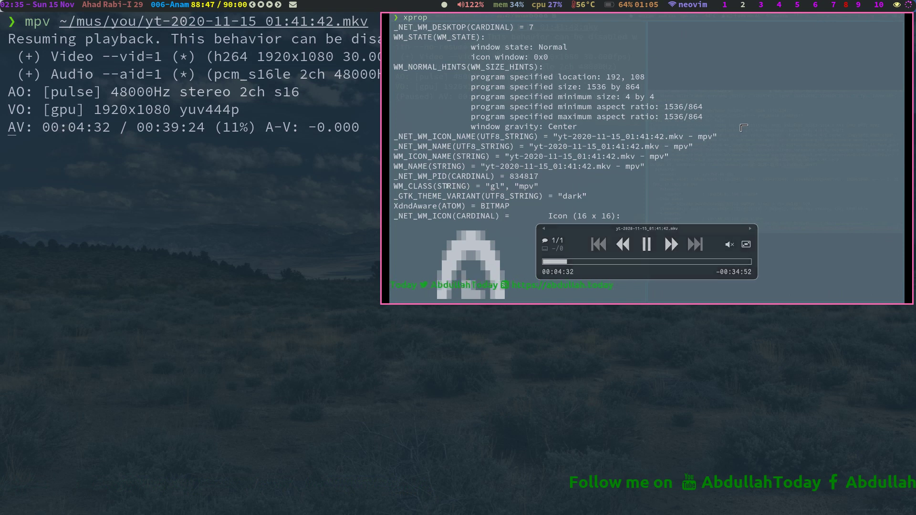
left_click(816, 6)
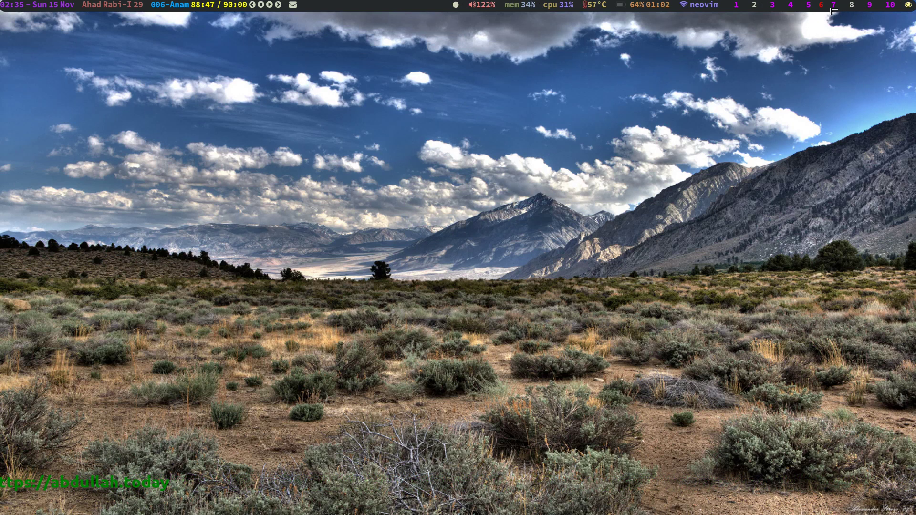
left_click(849, 5)
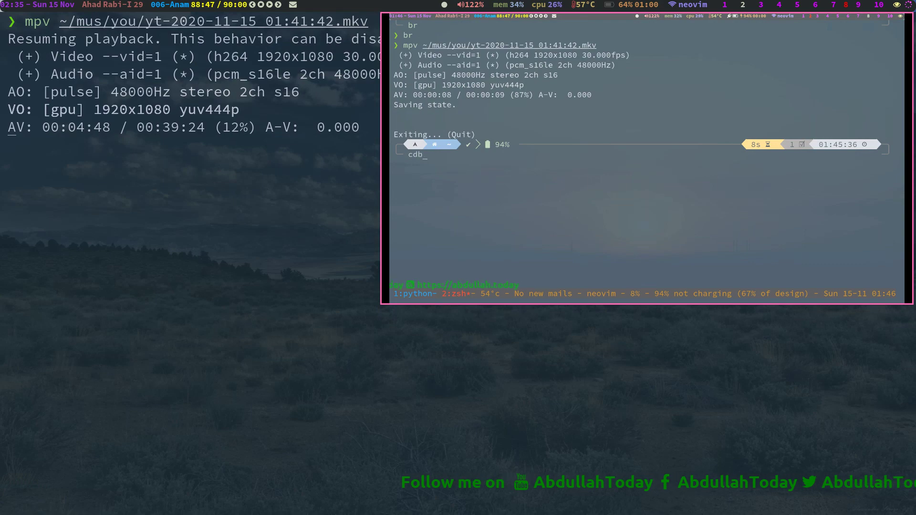
key("shift+q")
key("ctrl+d")
key("super+2")
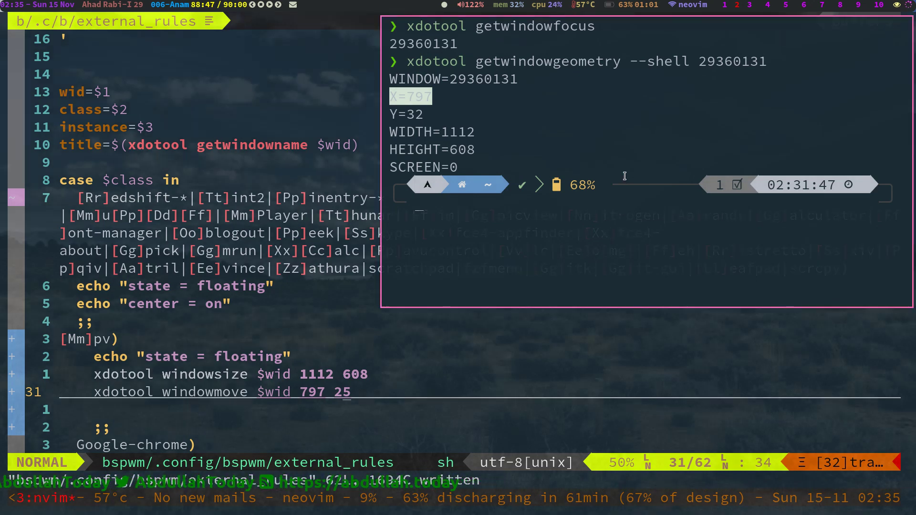
Step: Add a 'sticky = on' line below the windowmove line and delete the leftover empty line
key("super+h")
type("o")
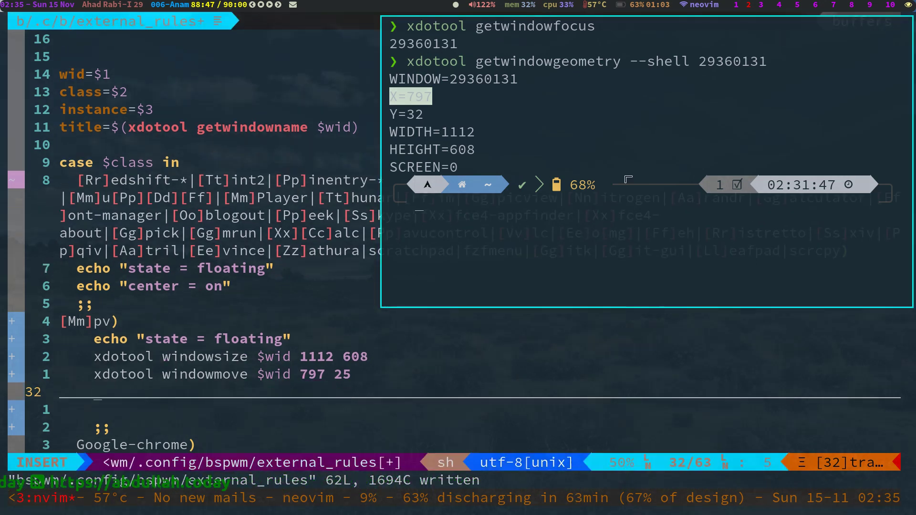
type("sticky ")
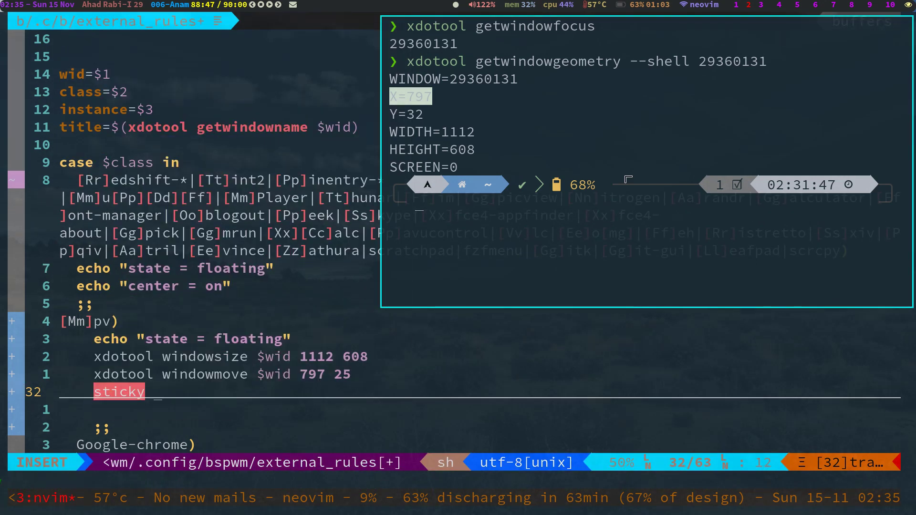
type("= o")
key("BackSpace")
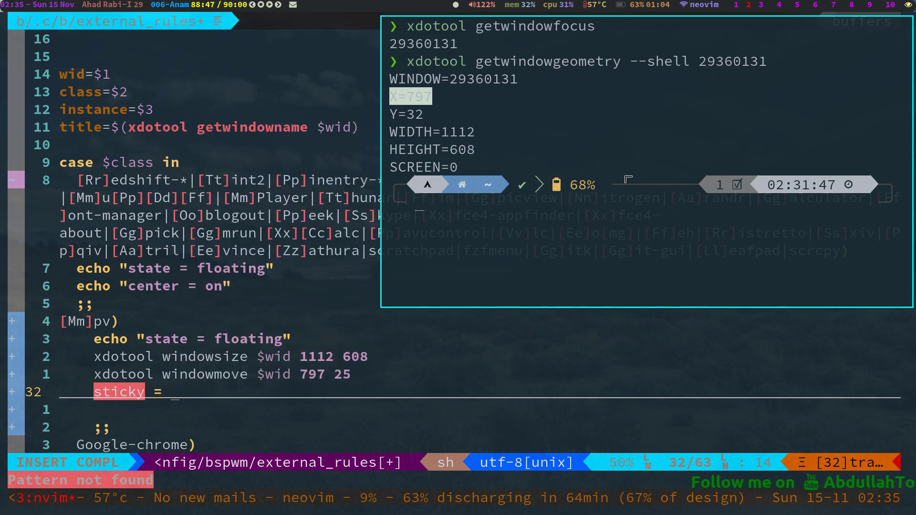
type("on")
key("Escape")
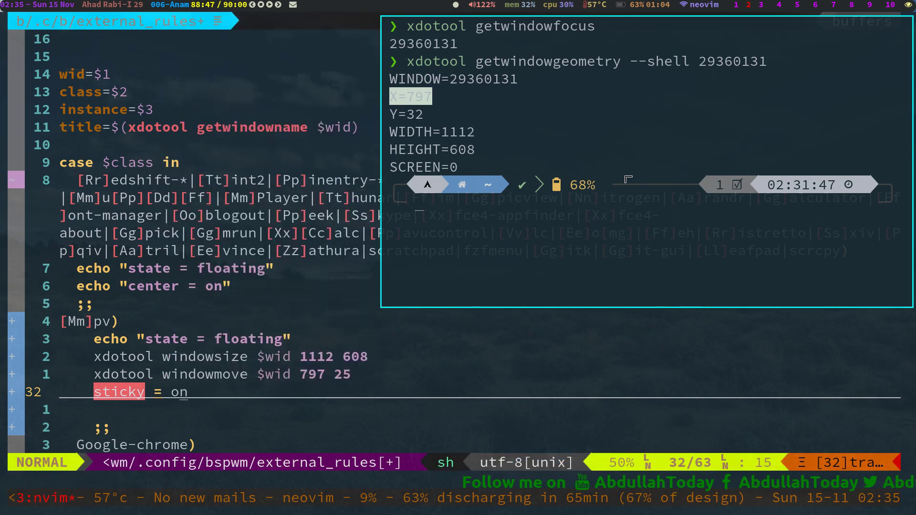
key("j")
key("d")
key("d")
key("j")
key("j")
key("j")
key("j")
key("j")
key("j")
key("j")
key("j")
key("j")
key("j")
key("j")
key("j")
key("j")
key("j")
key("j")
key("j")
key("j")
key("j")
key("j")
key("j")
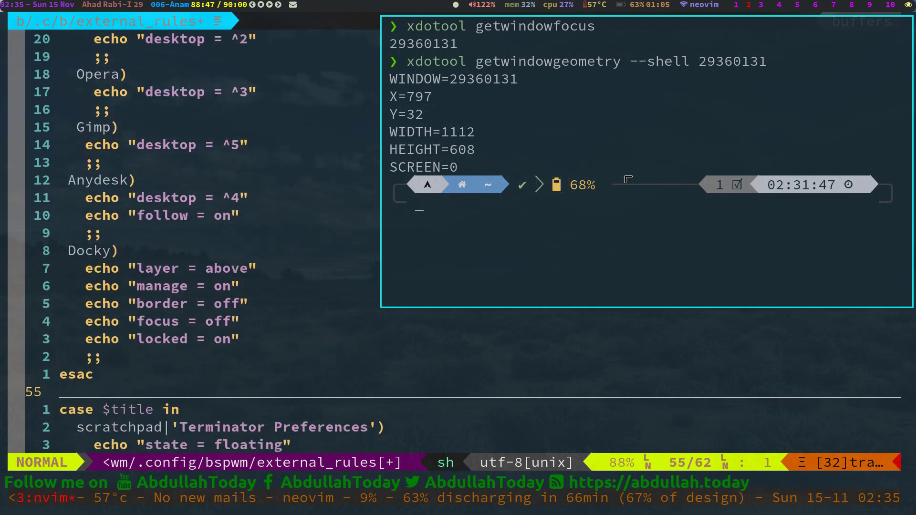
Step: Replace the bare sticky line with echo "sticky = on" and save external_rules with :x
type(":x")
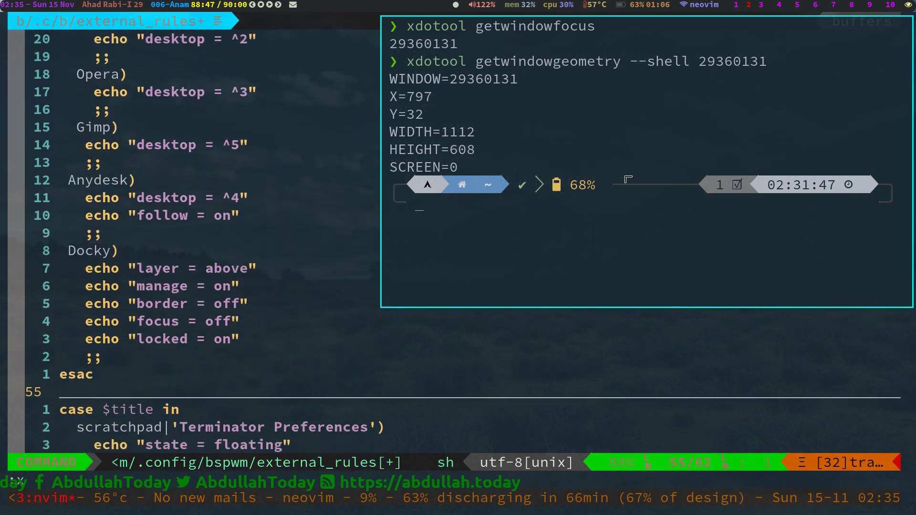
key("Escape")
key("k")
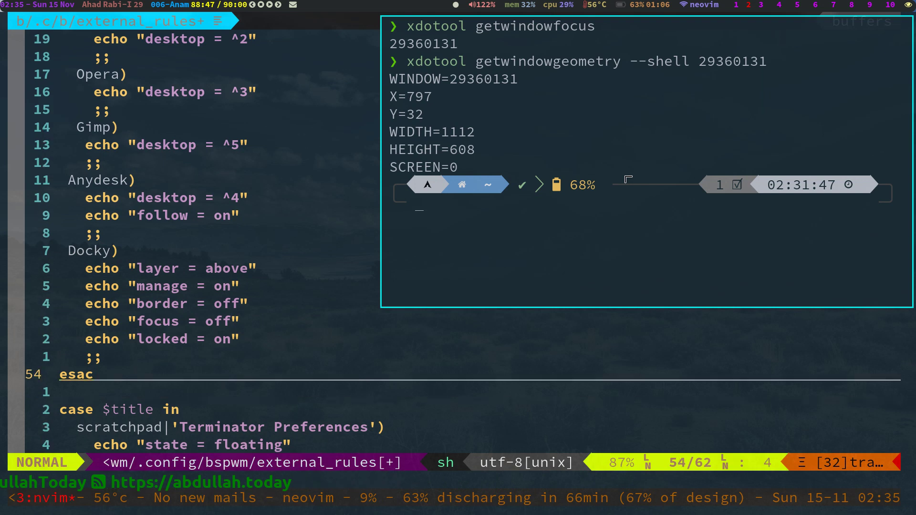
key("k")
key("k")
key("k")
key("k")
key("k")
key("k")
key("k")
key("k")
key("k")
key("k")
key("k")
key("k")
key("k")
key("k")
key("k")
key("k")
key("k")
key("k")
key("k")
key("k")
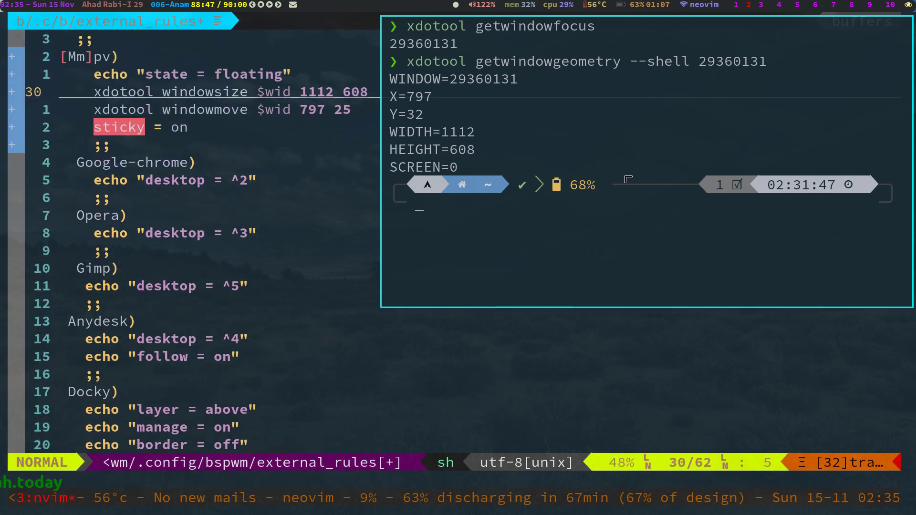
key("j")
key("j")
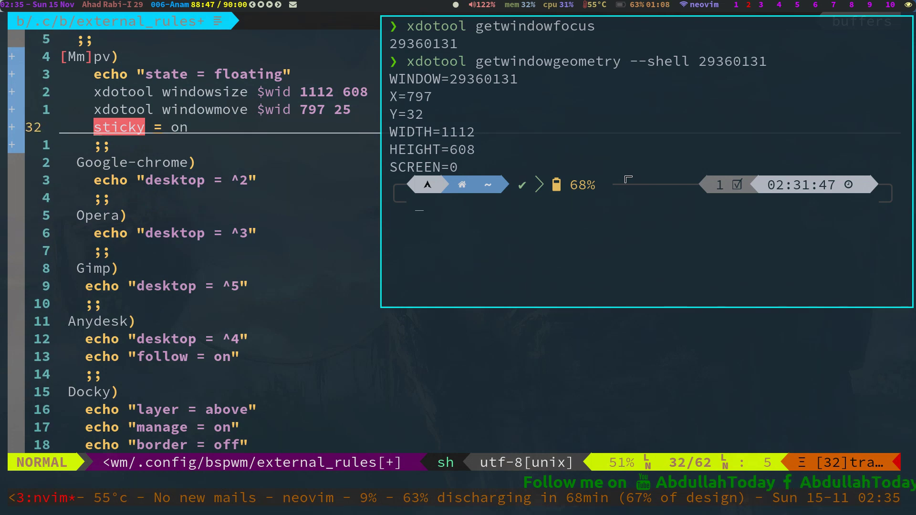
key("d")
key("d")
type("koecho ")
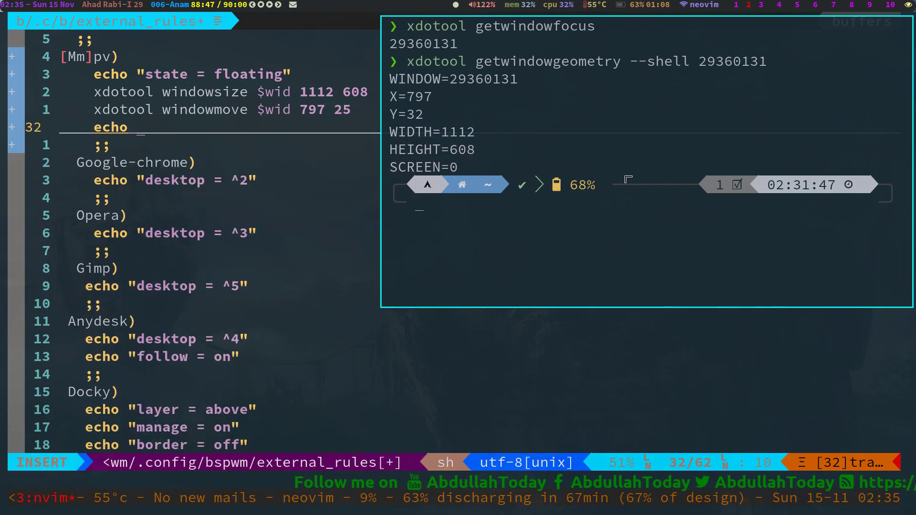
type("\"sticky ")
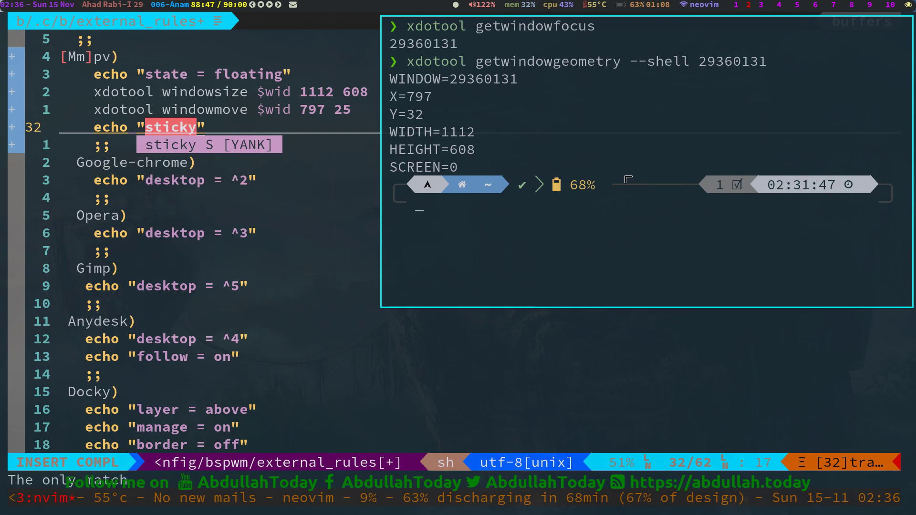
type("= on")
key("Escape")
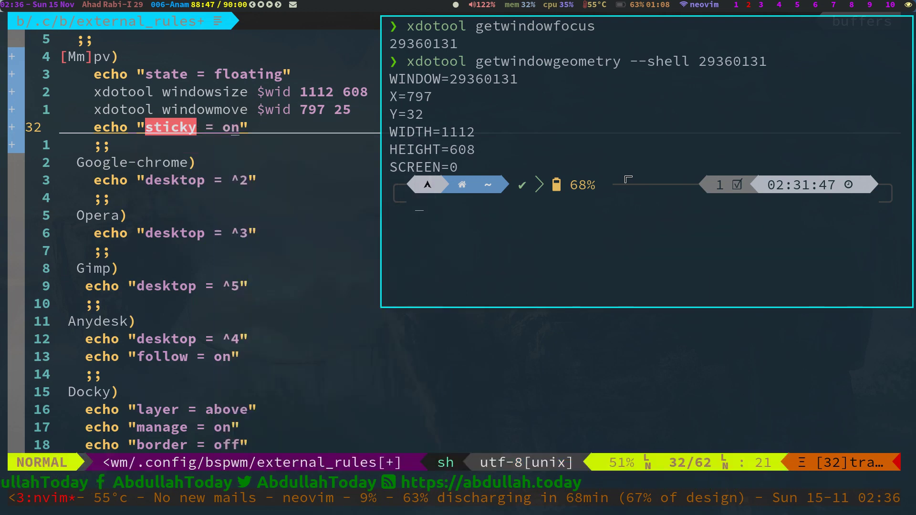
type(":x")
key("Return")
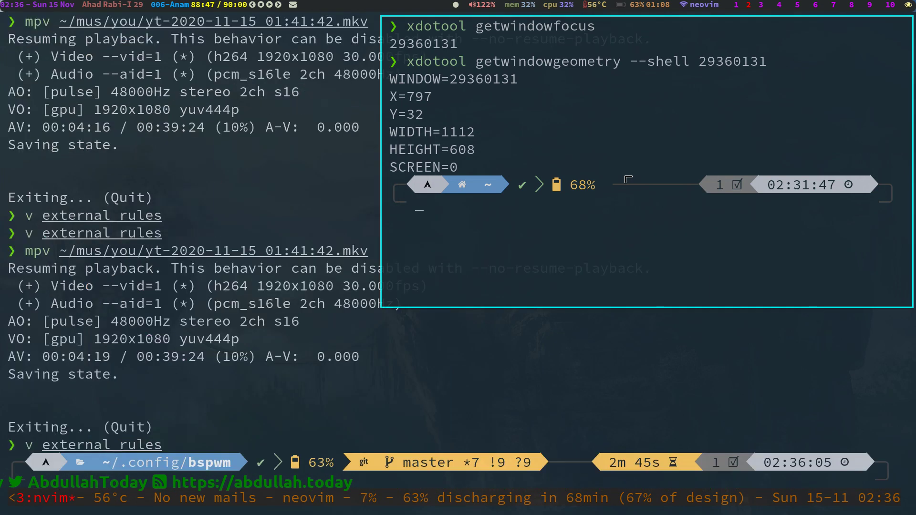
Step: Play the test video in mpv on workspace 7, confirm it stays visible across workspaces, then close the xdotool terminal
key("super+7")
key("super+Return")
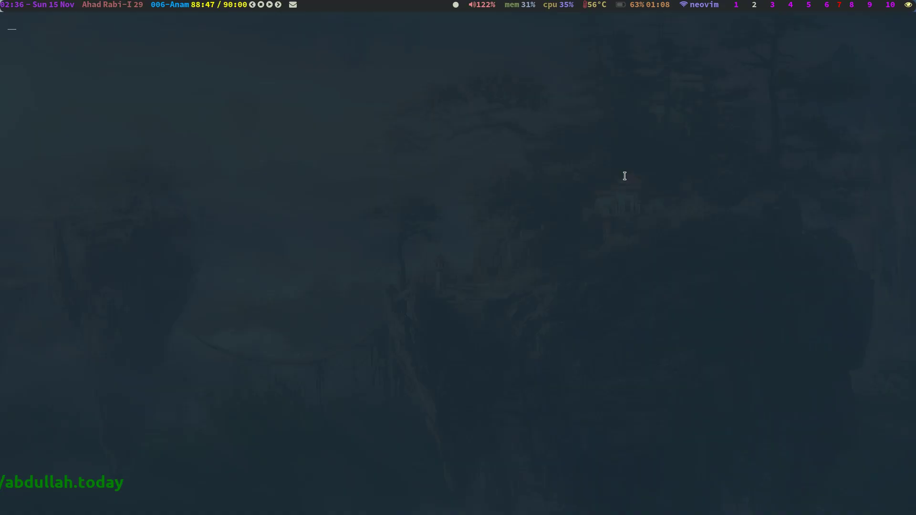
type("mpv")
key("Right")
key("Return")
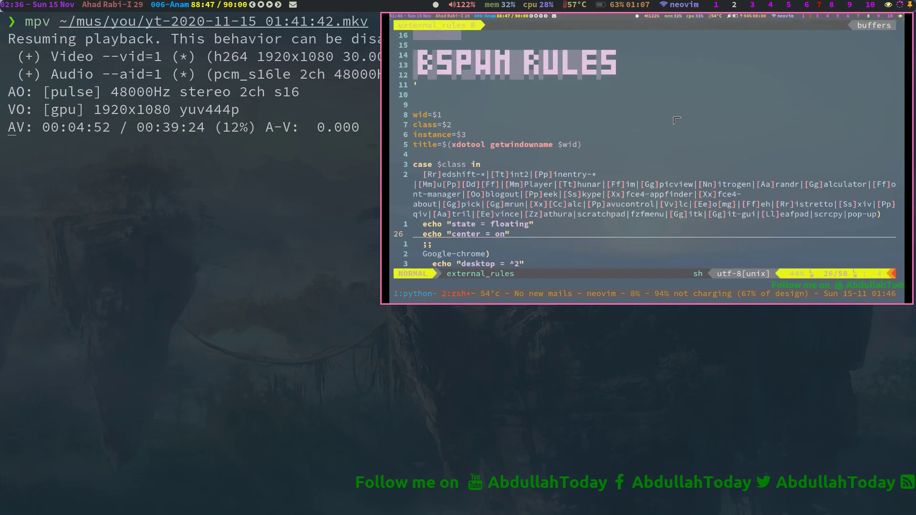
key("super+7")
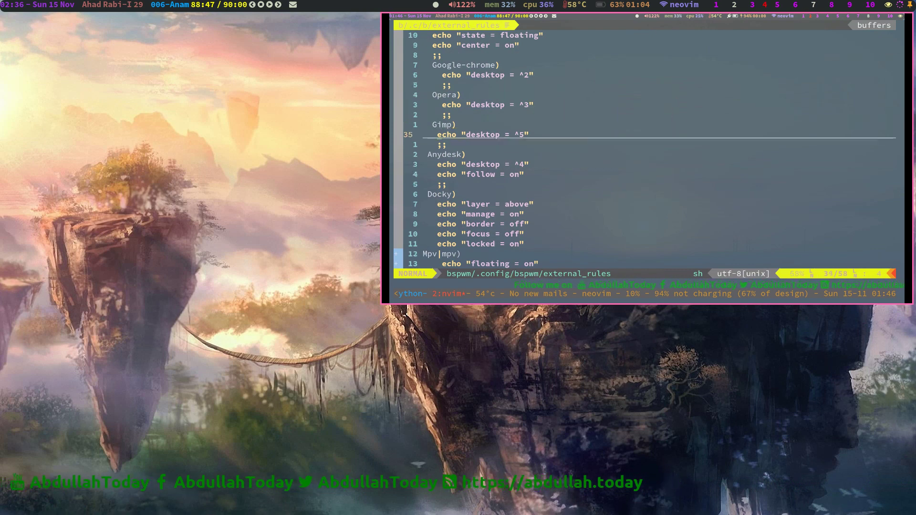
key("super+2")
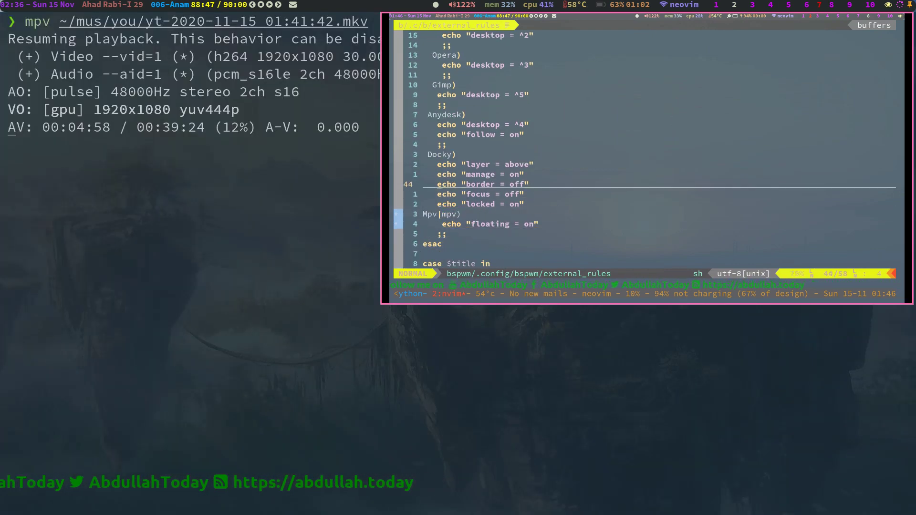
key("q")
key("super+7")
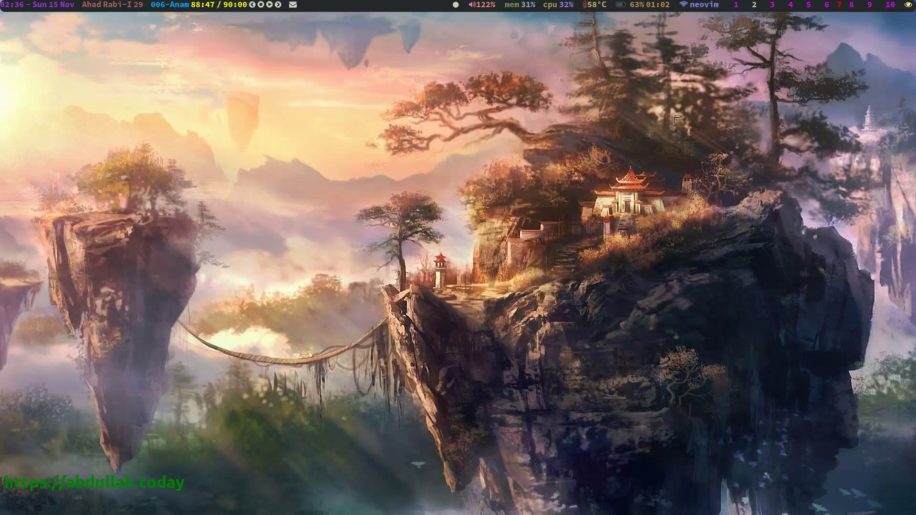
key("super+2")
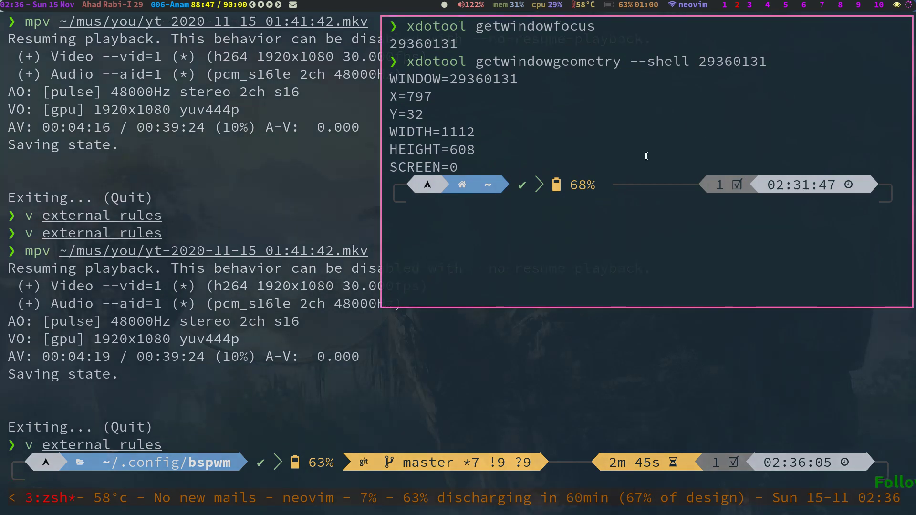
key("super+w")
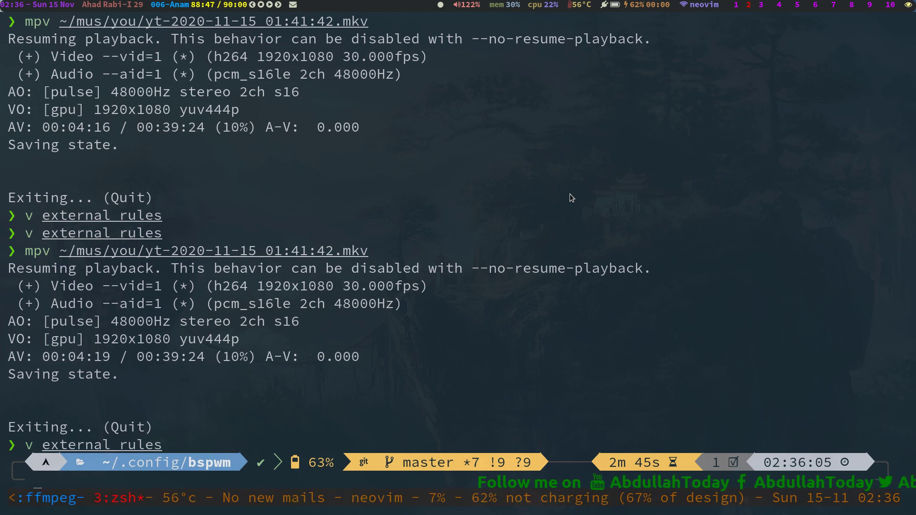
Step: In tmux window 1, go to the ~/cfg repo and stage bspwm/.config/bspwm/external_rules
key("ctrl+b")
type("1")
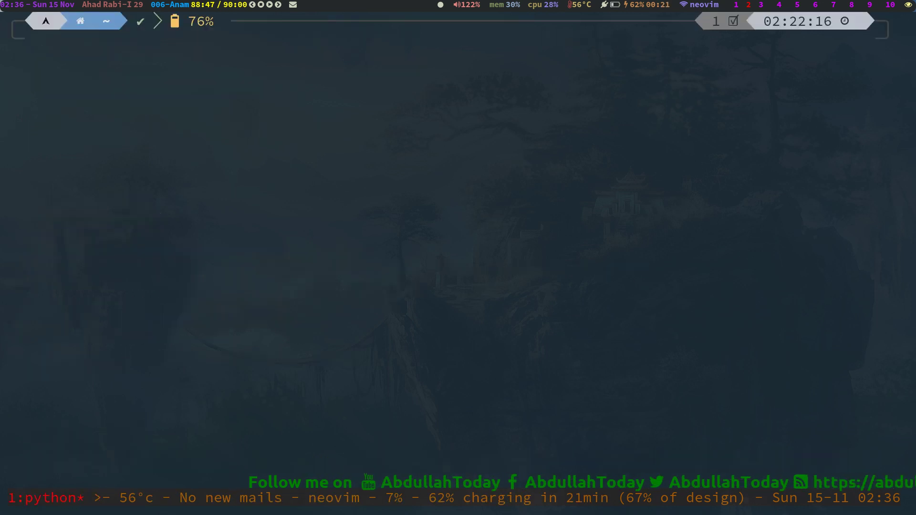
type("cdc")
key("Return")
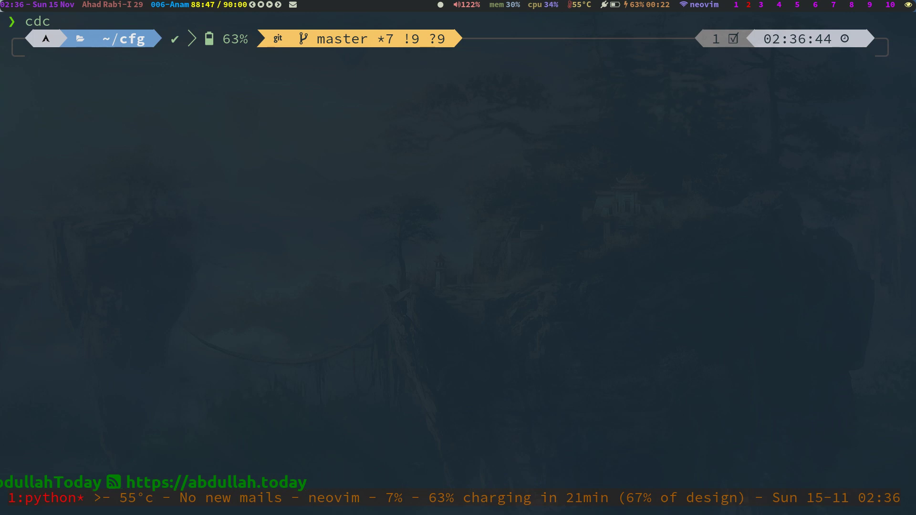
type("git")
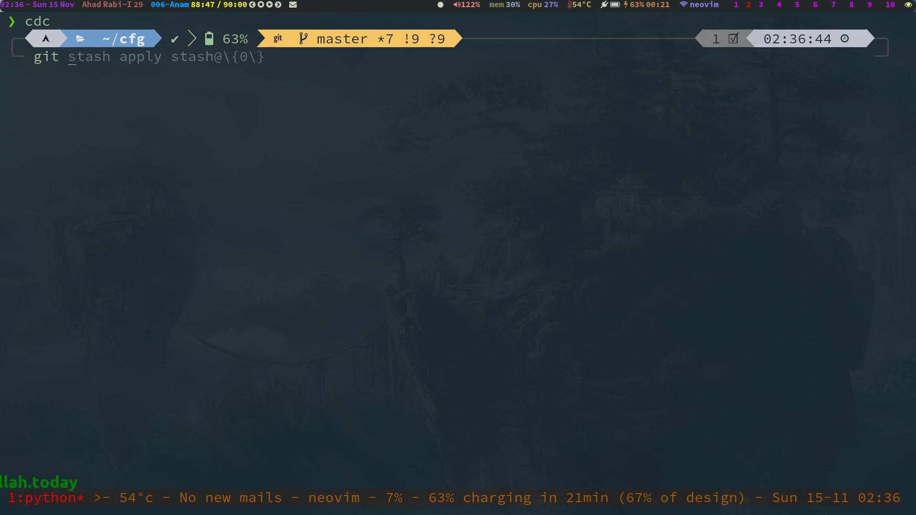
type(" add bspwm/")
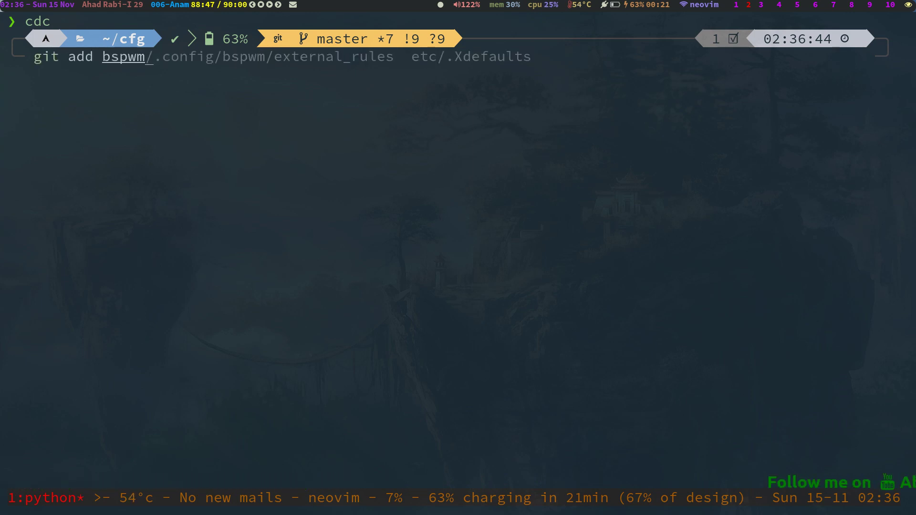
key("Escape")
key("l")
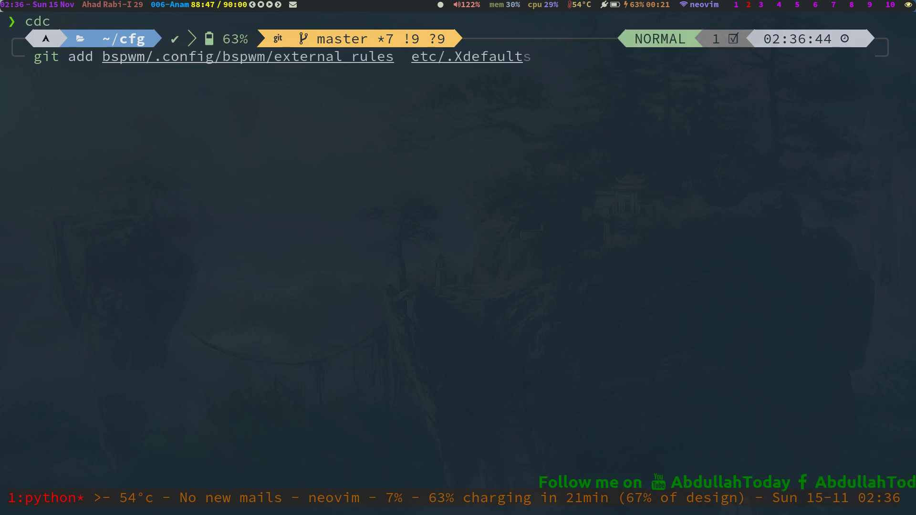
key("B")
key("D")
key("a")
key("Return")
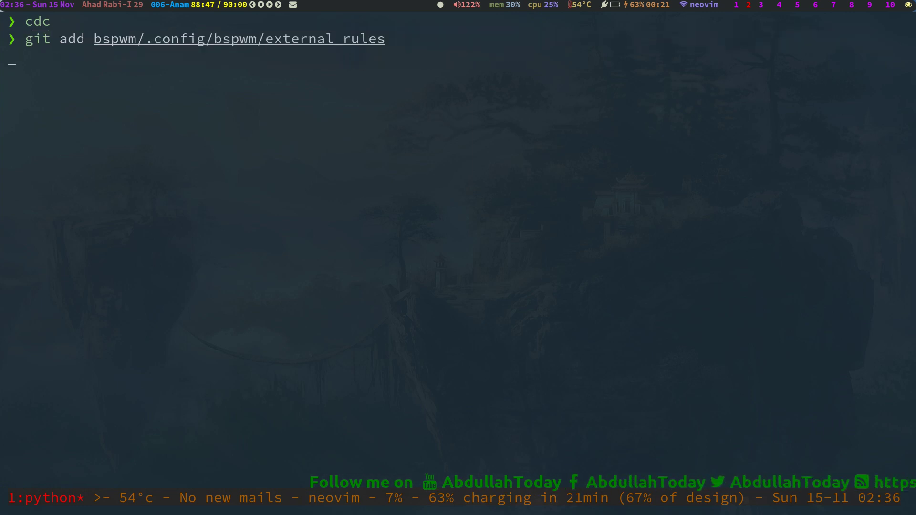
Step: Clear the screen, list the repo files and show git status
type("g commit")
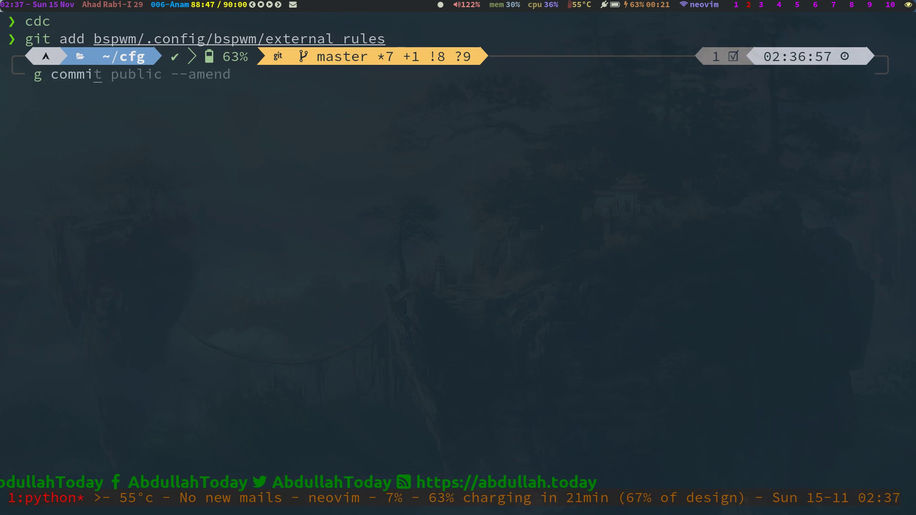
key("BackSpace")
key("BackSpace")
key("BackSpace")
key("BackSpace")
key("BackSpace")
key("BackSpace")
key("BackSpace")
key("BackSpace")
key("ctrl+l")
type("ls")
key("Return")
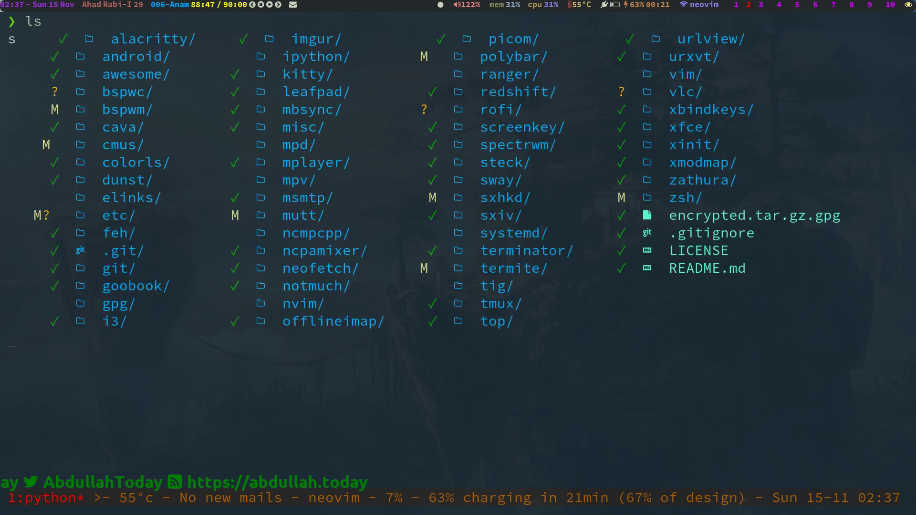
type("s")
key("BackSpace")
type("g status")
key("Return")
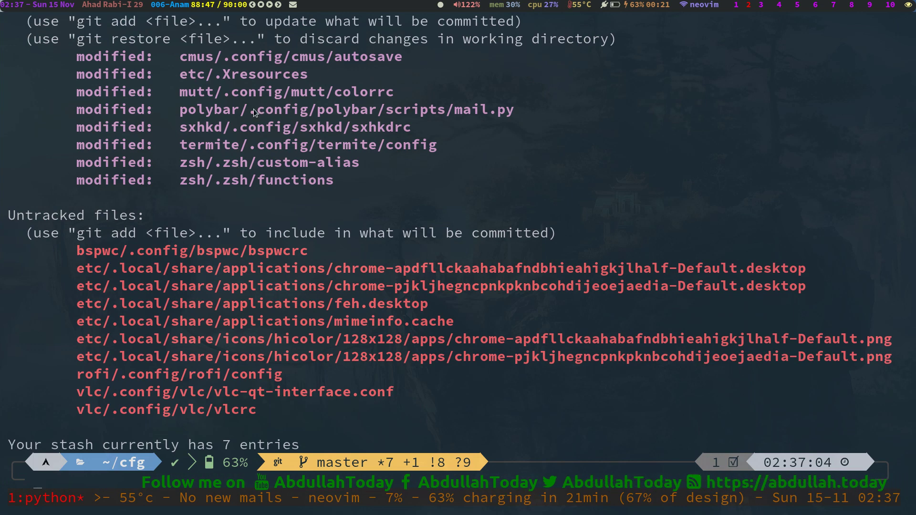
Step: Discard local changes to cmus/.config/cmus/autosave and the mutt files with git restore
type("g")
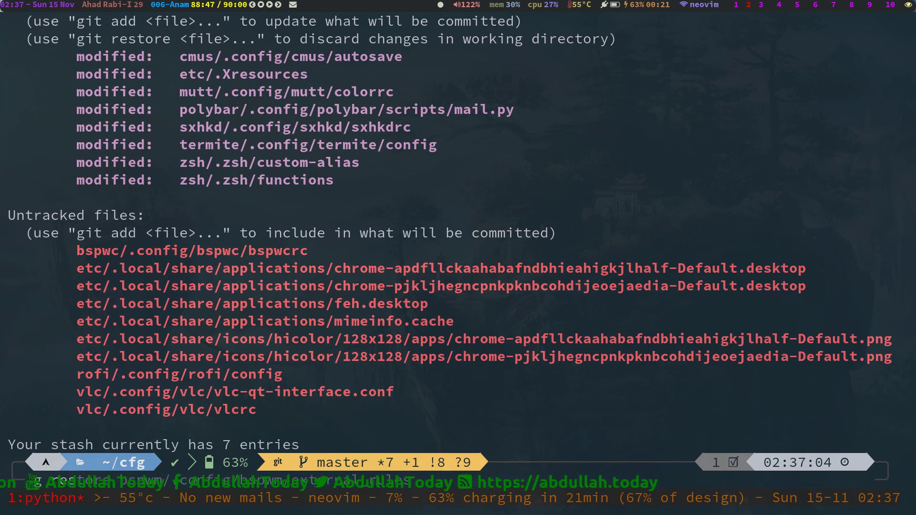
type(" restore")
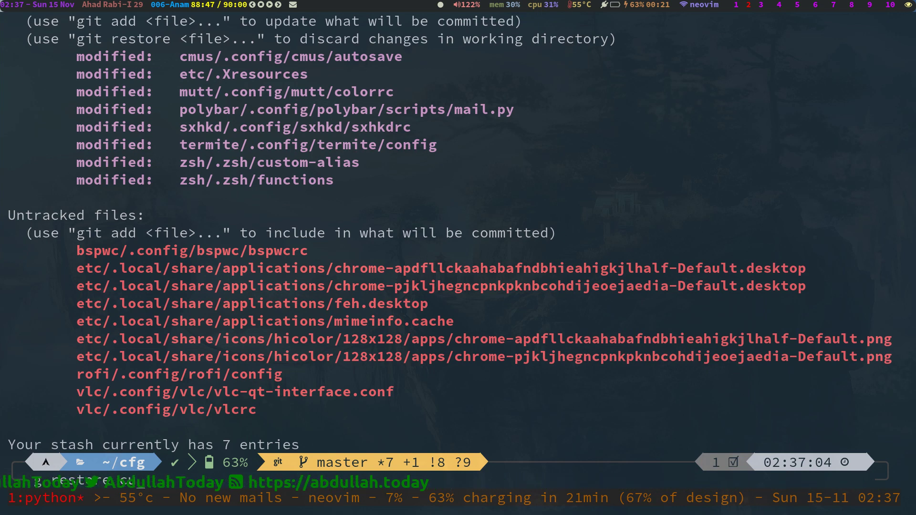
type(" cmu")
key("BackSpace")
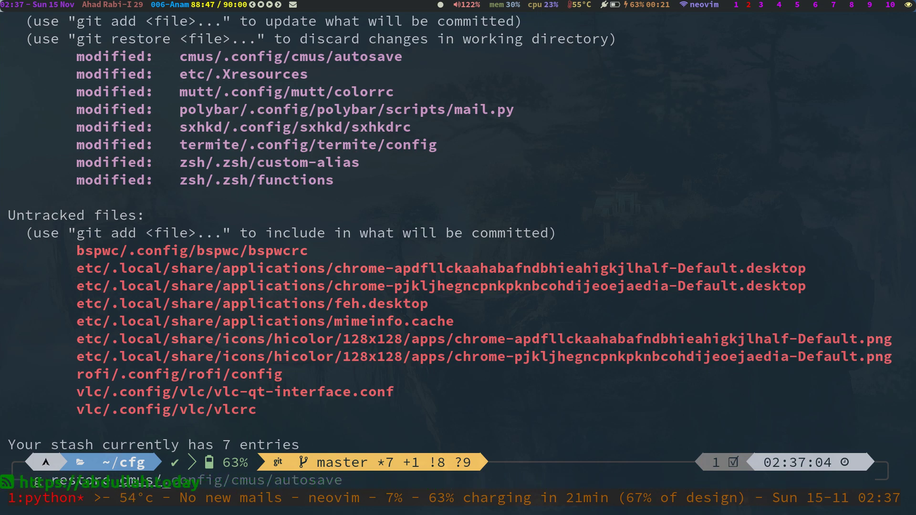
type("mus/")
key("Right")
key("Return")
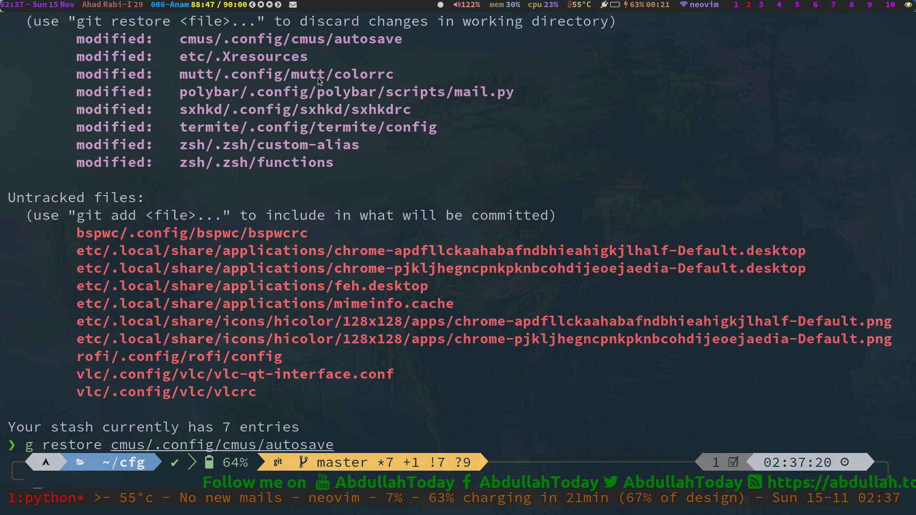
key("BackSpace")
type("g restor")
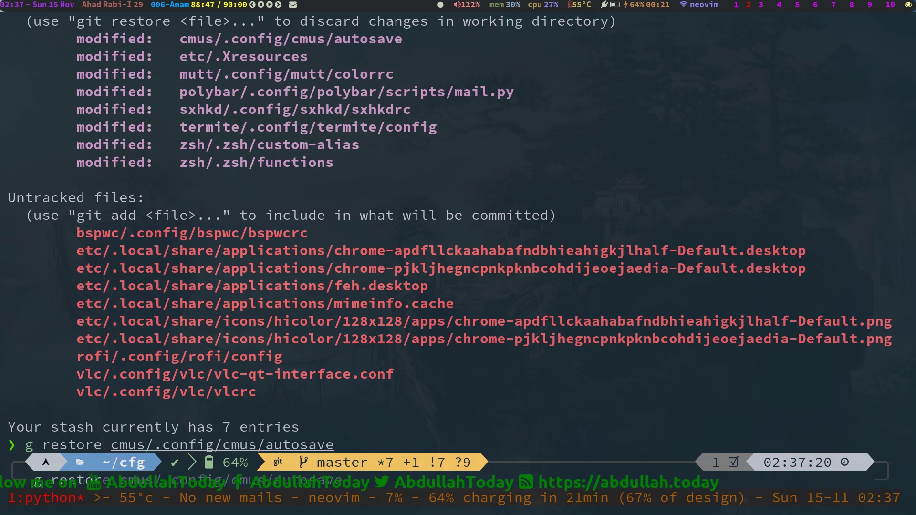
type("e mutt")
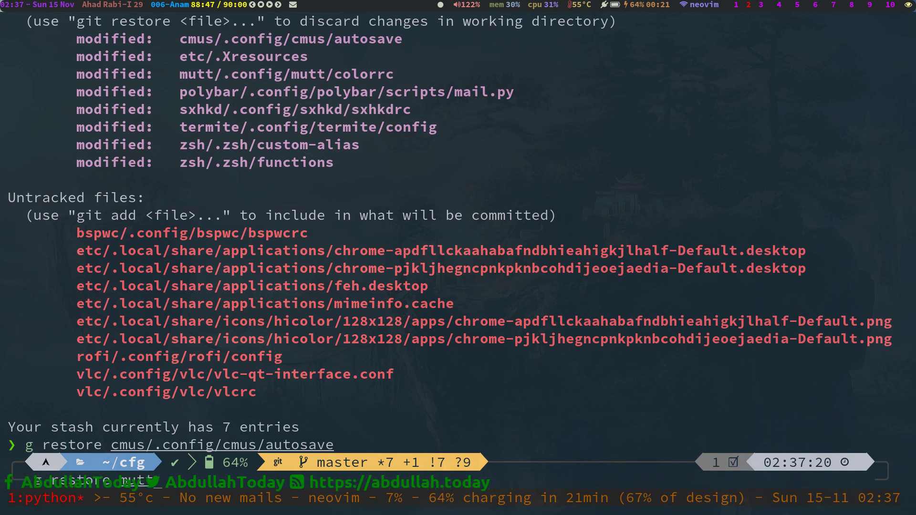
key("Return")
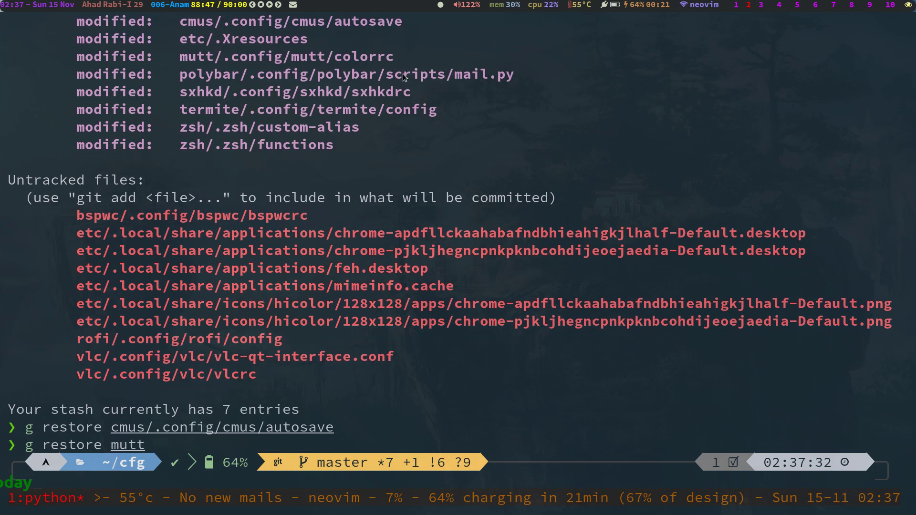
Step: Stage the polybar changes with 'ga polybar'
type("g ")
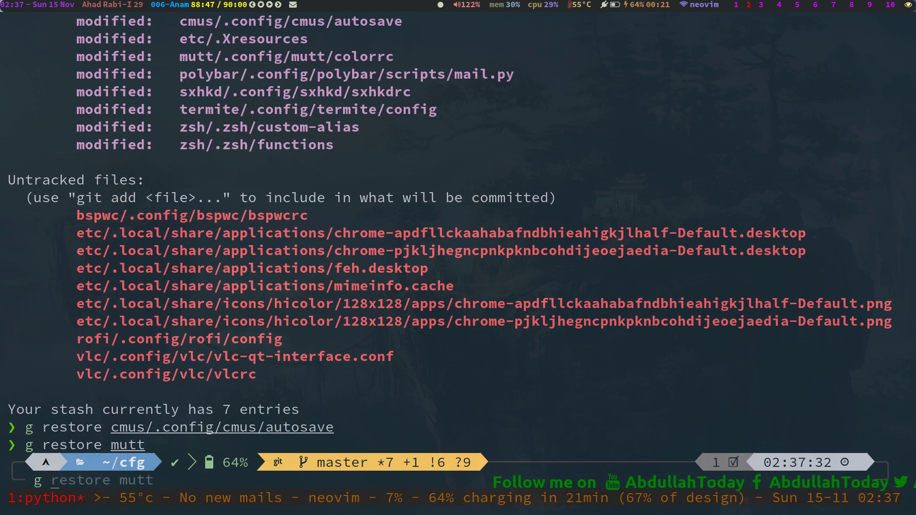
type("po")
key("BackSpace")
key("BackSpace")
type("a")
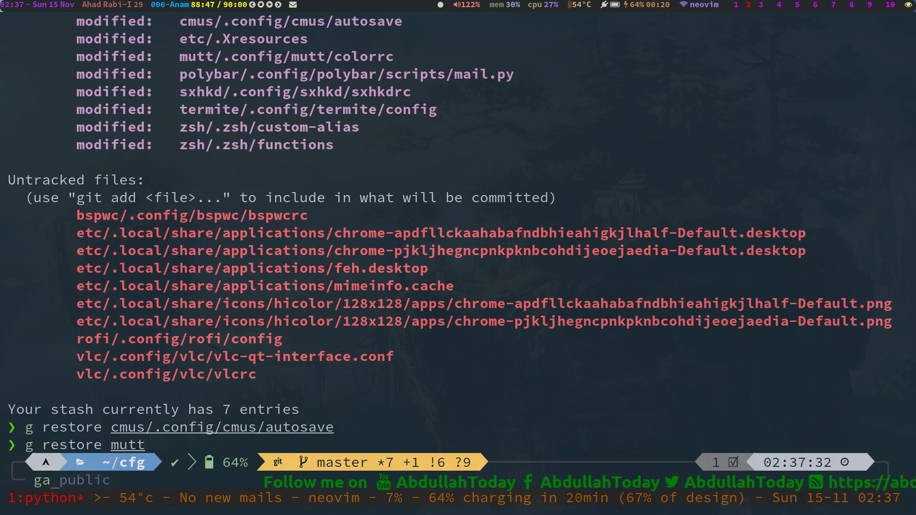
type(" polybar")
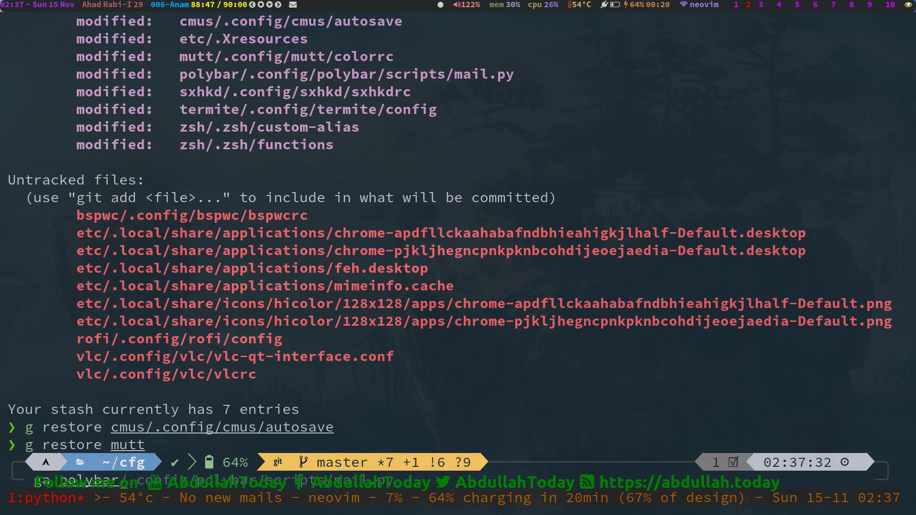
key("Return")
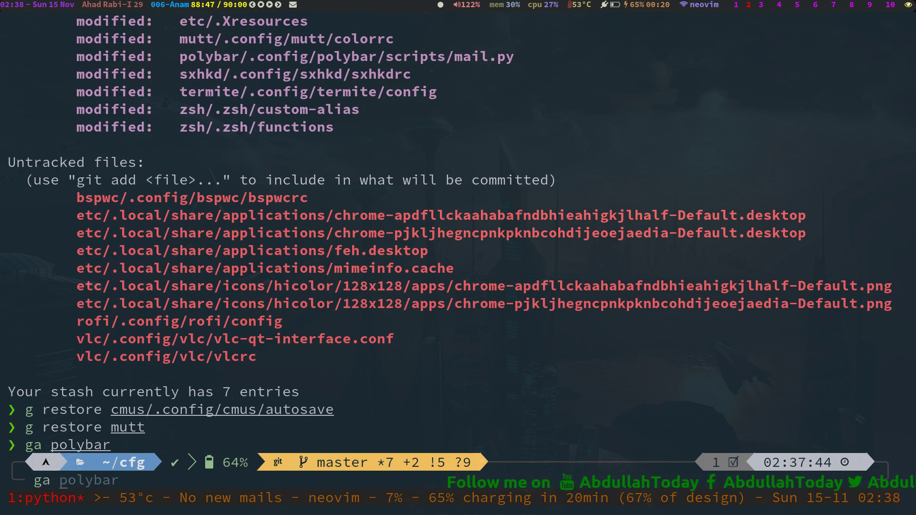
Step: Stage the zsh/ and termite config changes
type("zsh/")
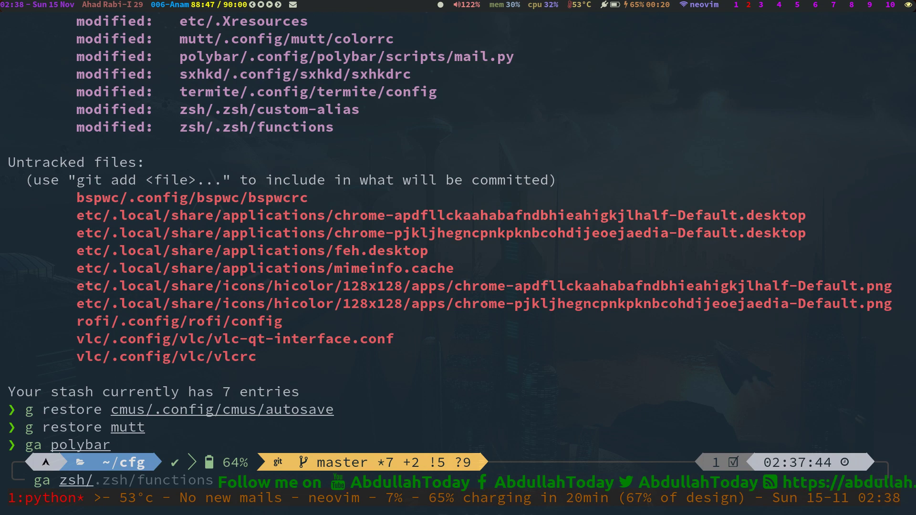
key("Return")
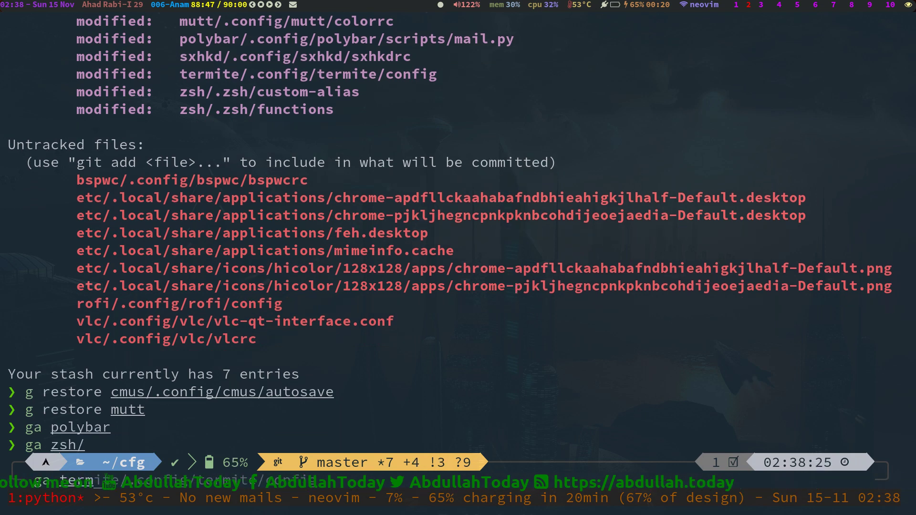
type("ga termite")
key("Return")
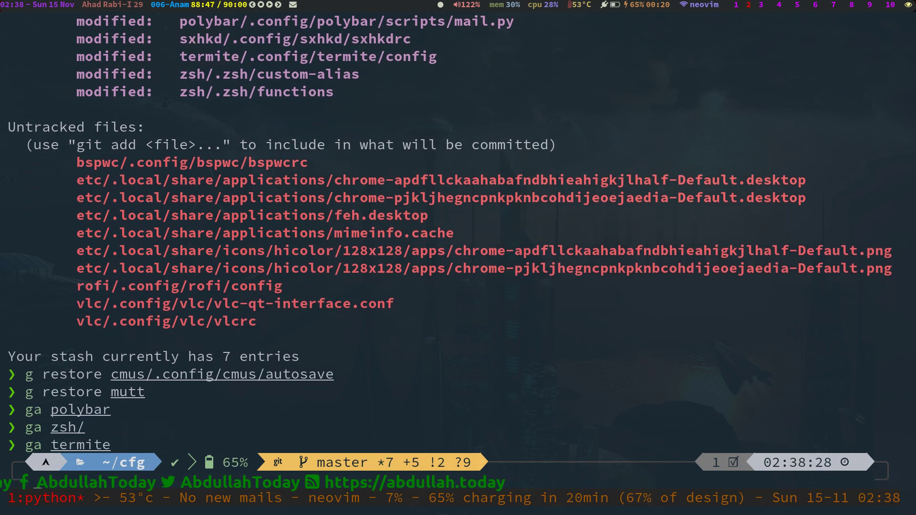
Step: Stage etc/.Xresources and review git status, now listing six staged files with only sxhkdrc unstaged
key("ctrl+l")
type("gs")
key("Return")
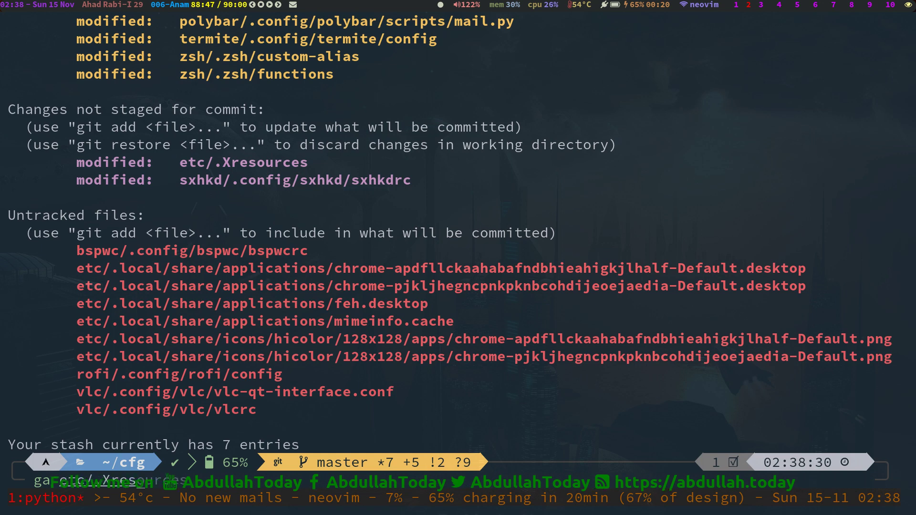
key("Return")
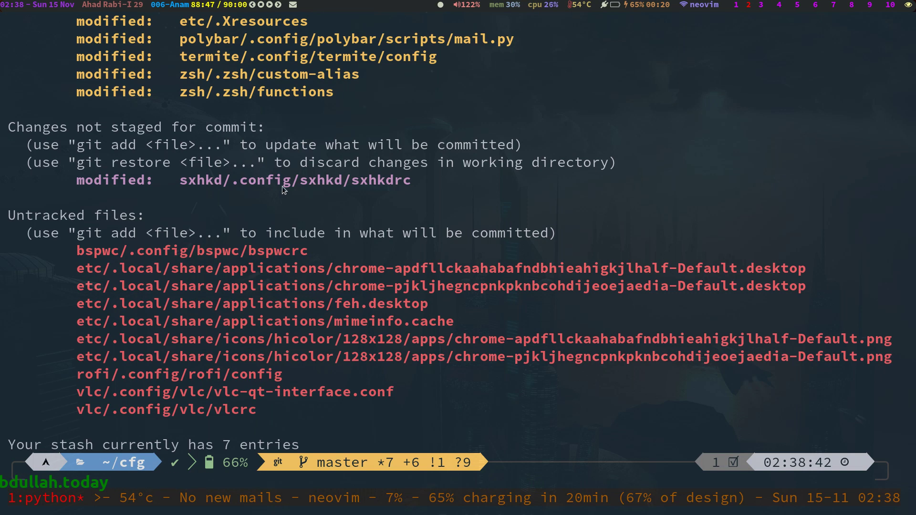
scroll(282, 186, "up", 4)
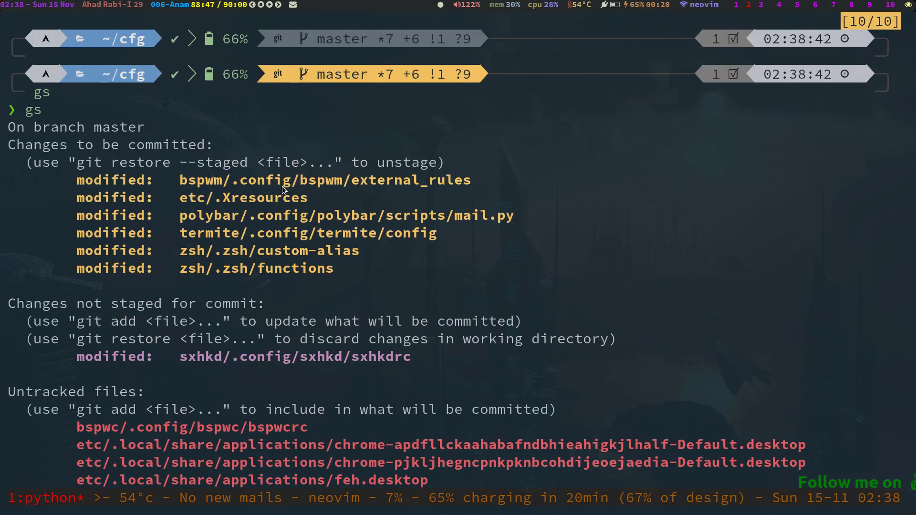
scroll(282, 186, "down", 3)
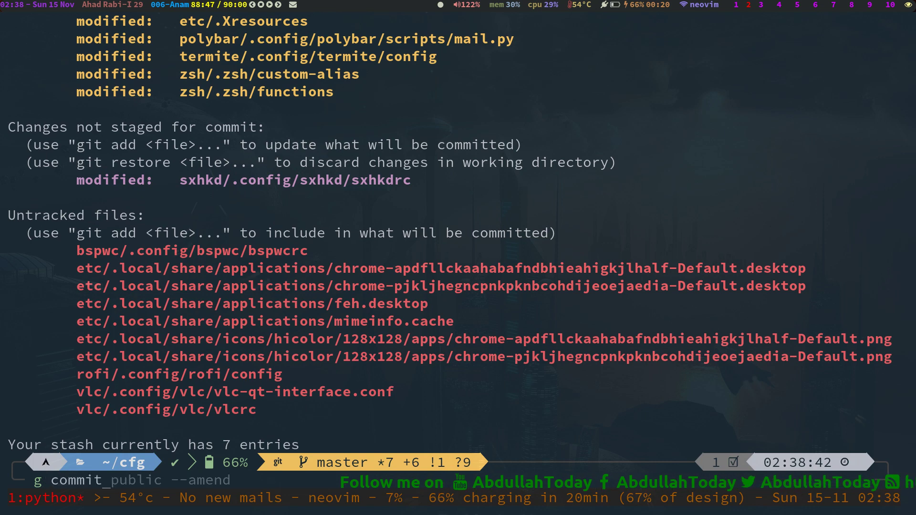
Step: Start the commit and begin editing on the first line of the COMMIT_EDITMSG template
key("Return")
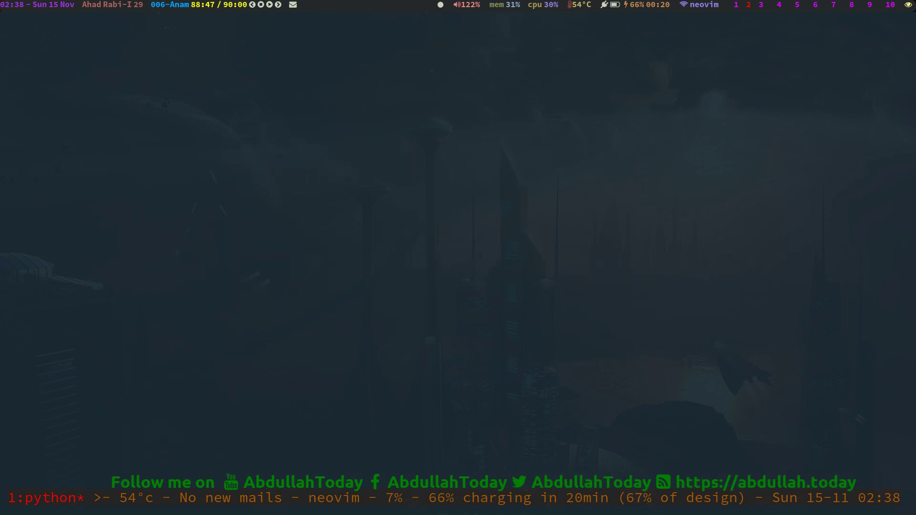
key("j")
key("j")
key("j")
key("j")
key("j")
key("j")
key("j")
key("j")
key("j")
key("j")
key("j")
key("j")
key("j")
key("j")
key("j")
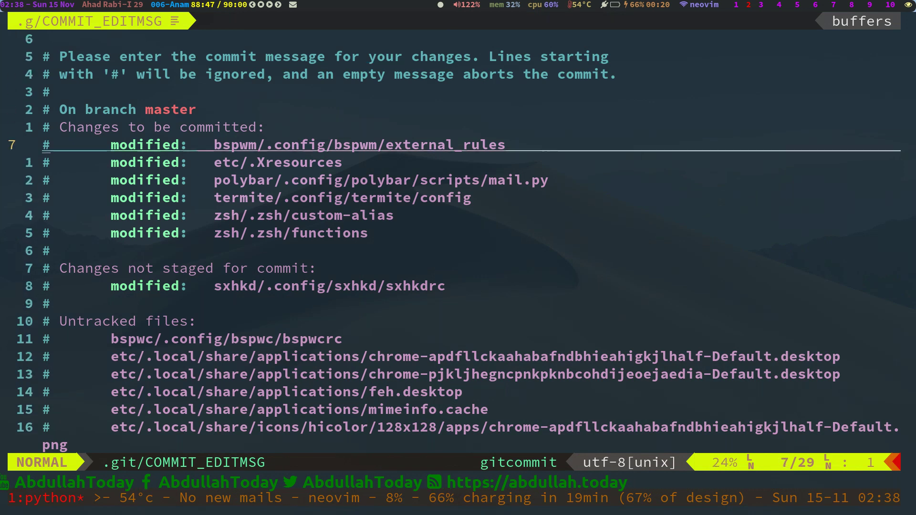
key("k")
key("k")
key("k")
key("k")
key("k")
key("k")
key("k")
key("k")
key("k")
key("k")
key("k")
key("k")
key("k")
key("k")
key("k")
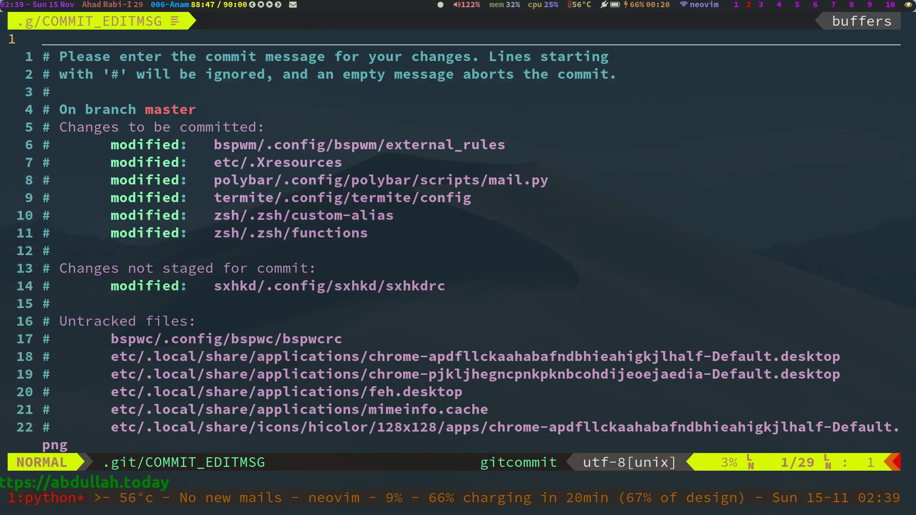
key("i")
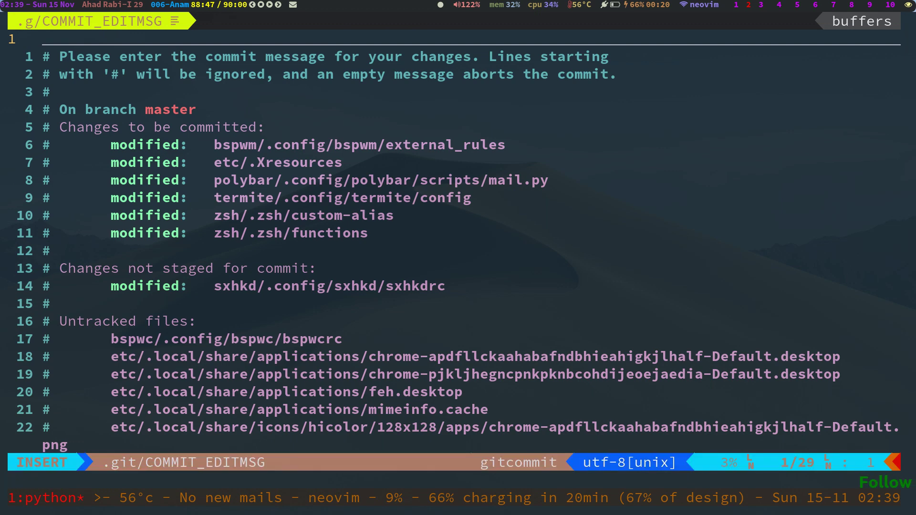
Step: Write summary 'made some changes' plus description 'added mpv rule in external_rules so that it would be sticky and moved to top right of the screen.'
type("made so")
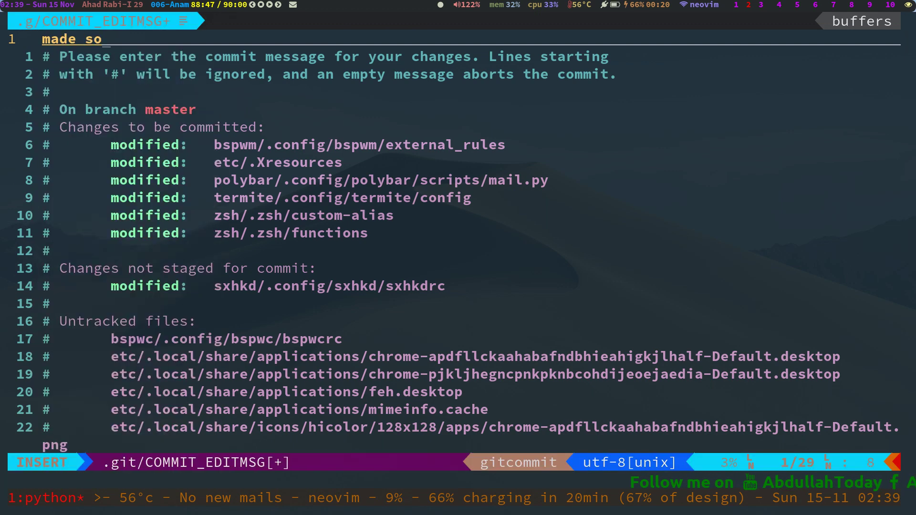
type("me changes")
key("Return")
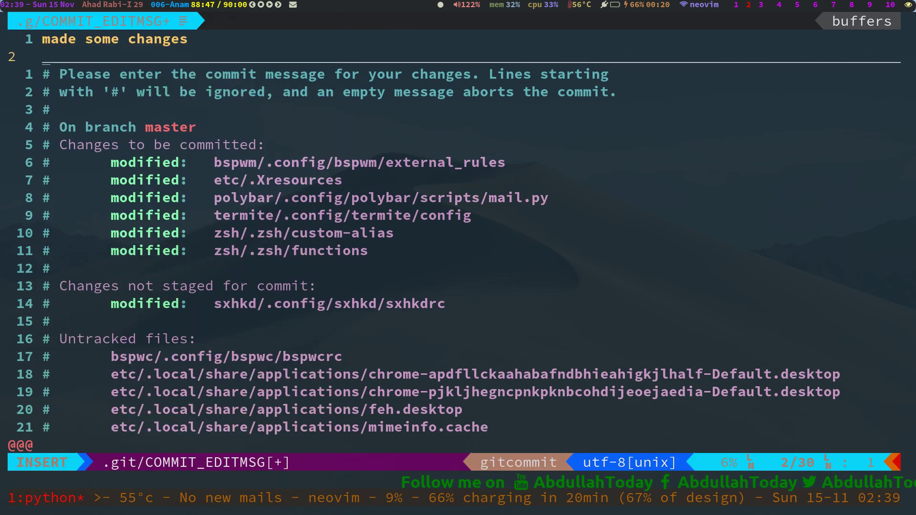
key("Return")
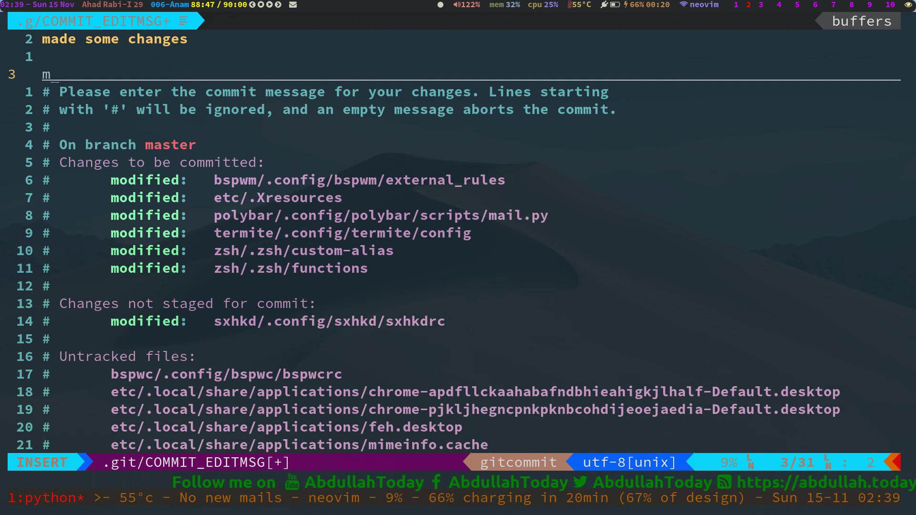
type("added")
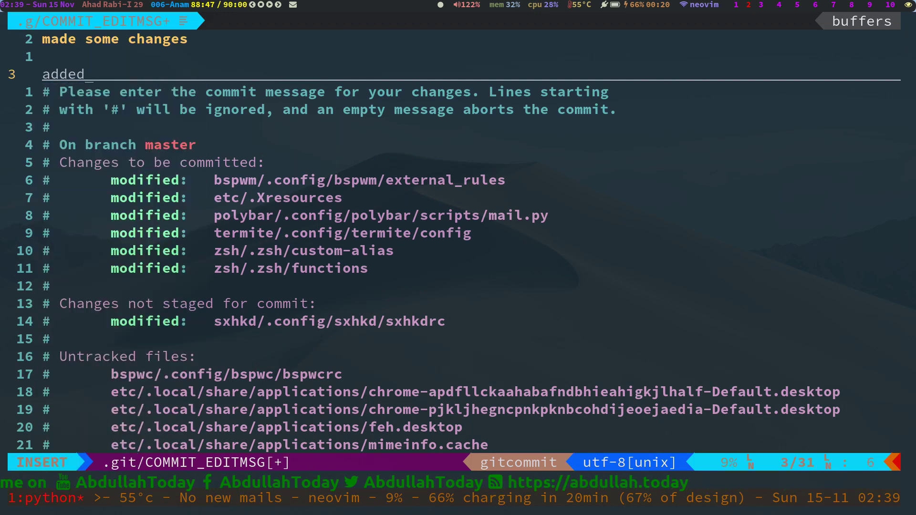
type(" mpv rule")
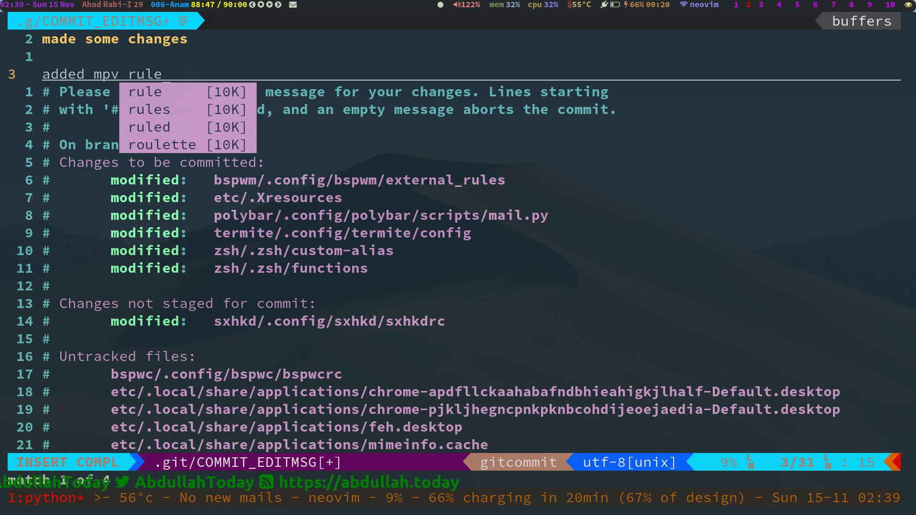
type(" in external")
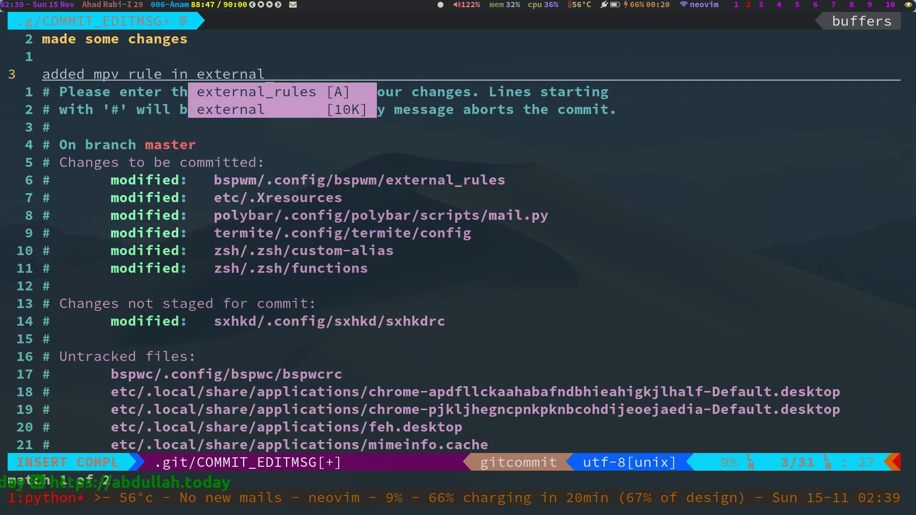
key("Tab")
type("s")
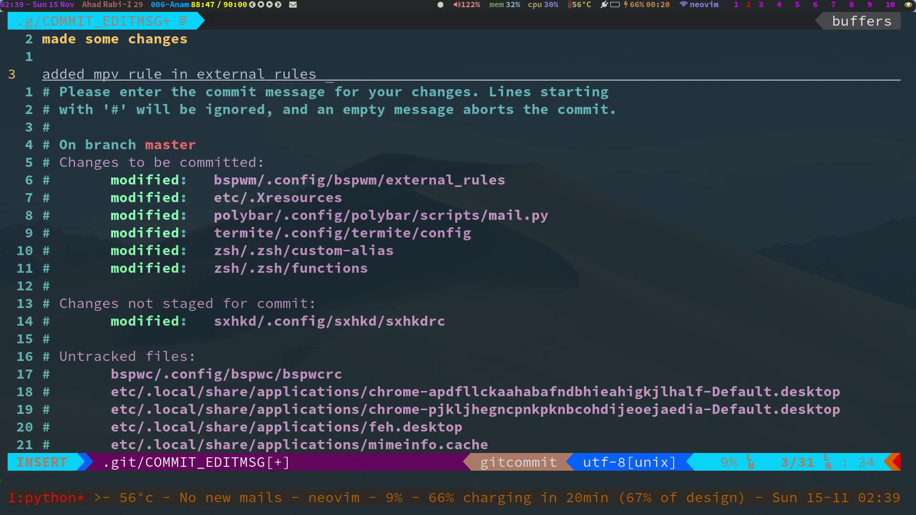
type("so that it")
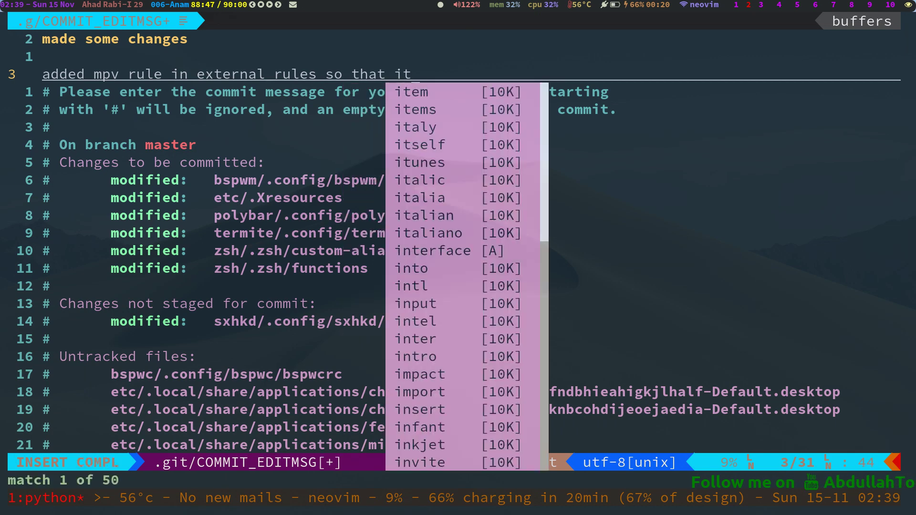
type(" woul")
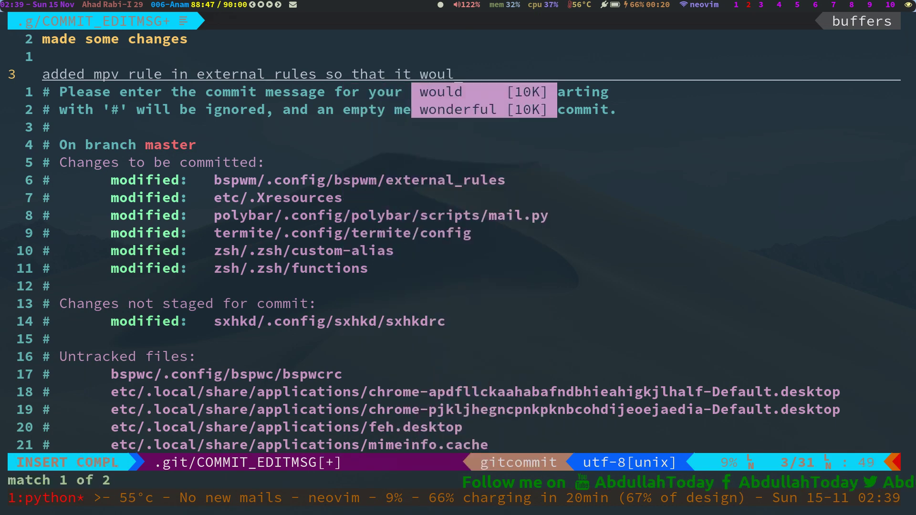
type("d be sticky a")
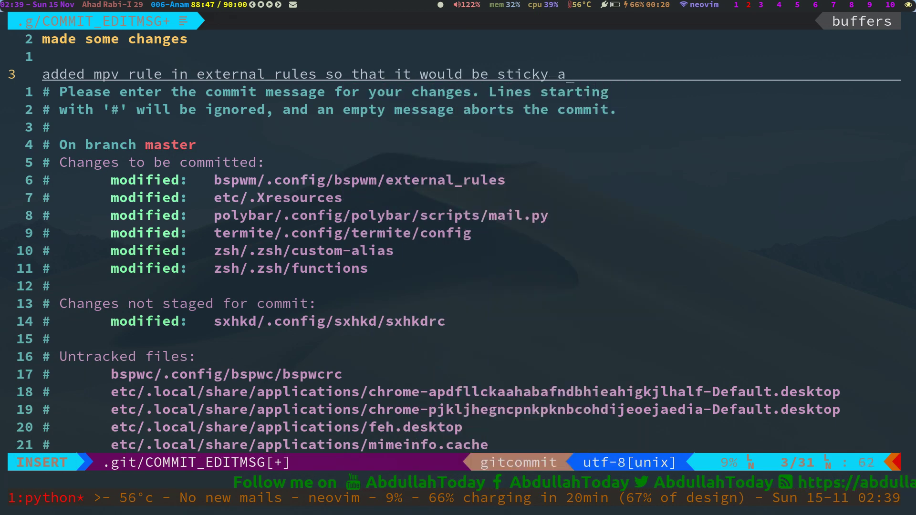
type("nd moved to")
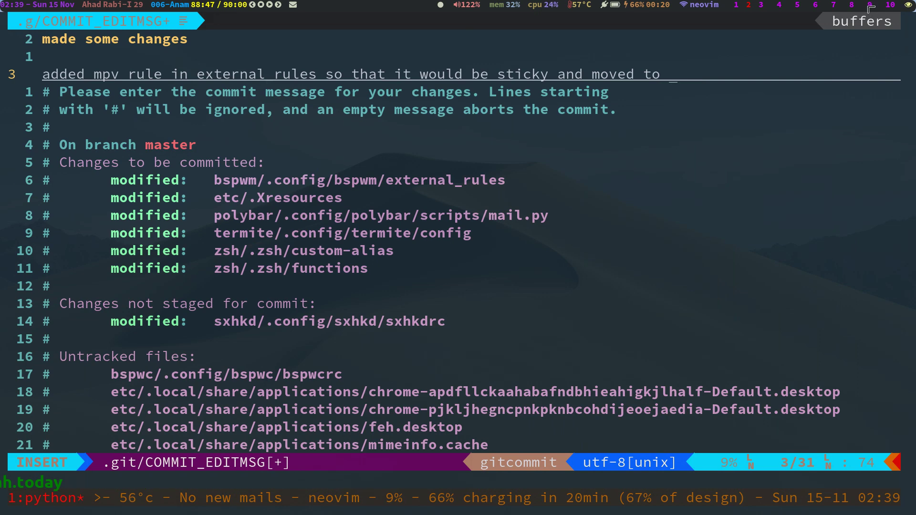
type(" top righ")
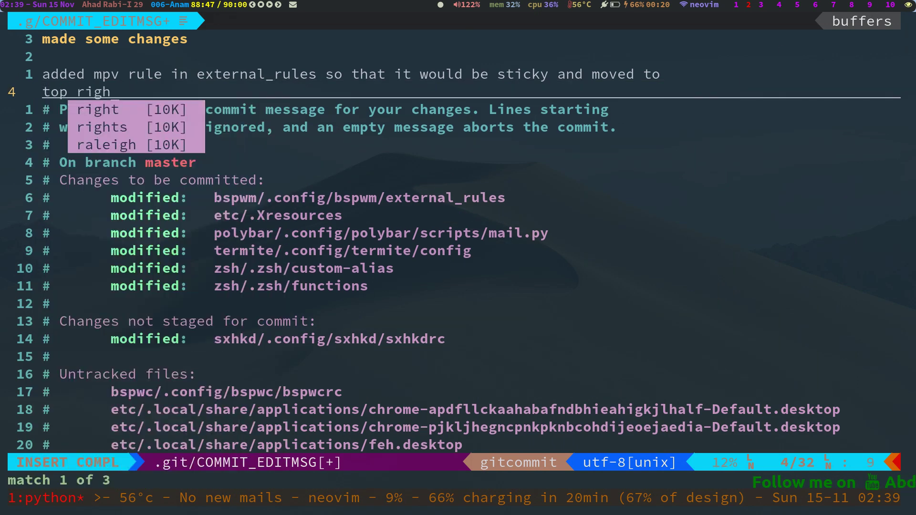
type("t of the s")
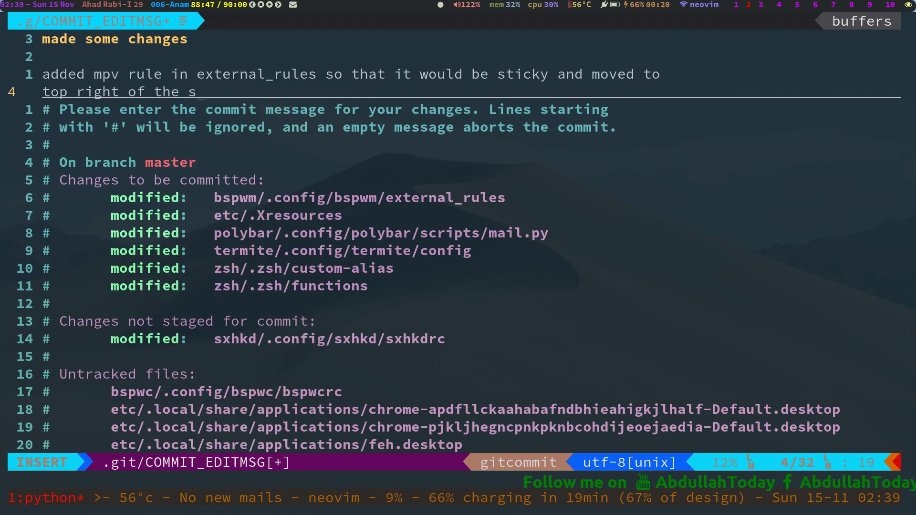
type("creen.")
key("Return")
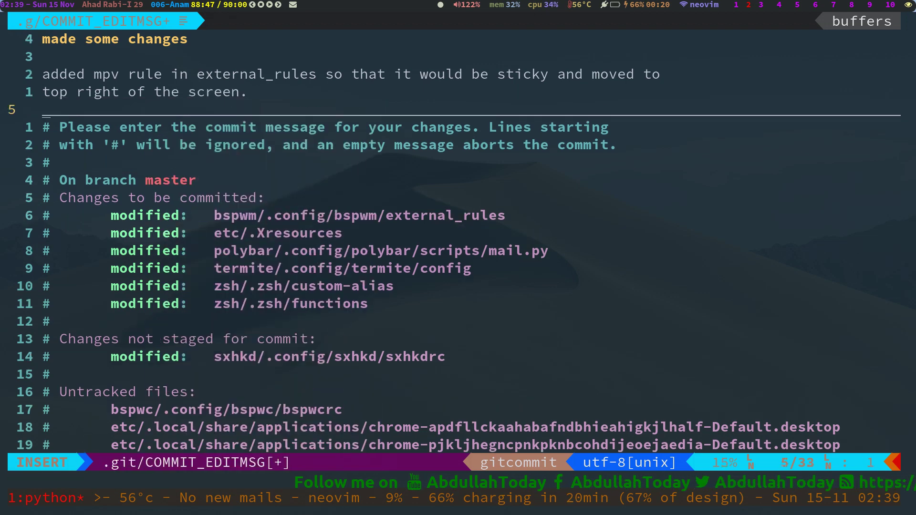
key("Return")
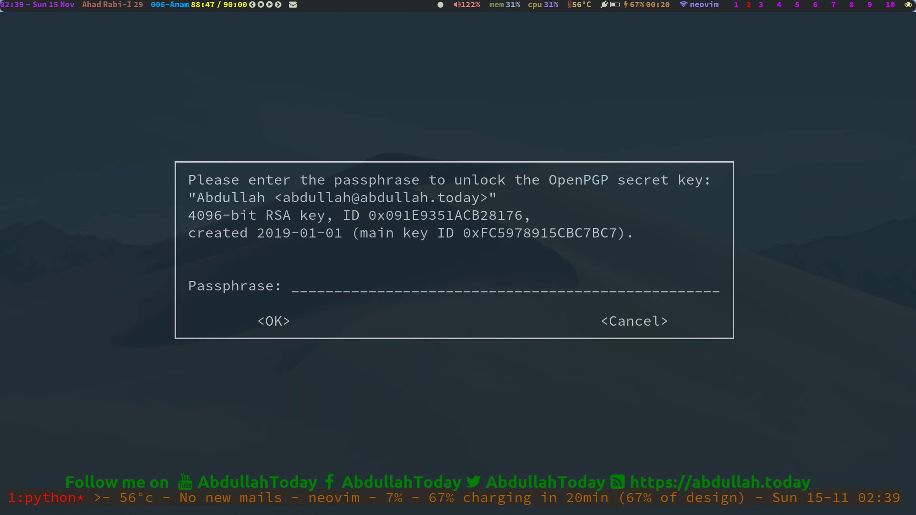
Step: Enter the GPG key passphrase in pinentry to sign commit b8ccb1f onto master
type("*******")
key("Return")
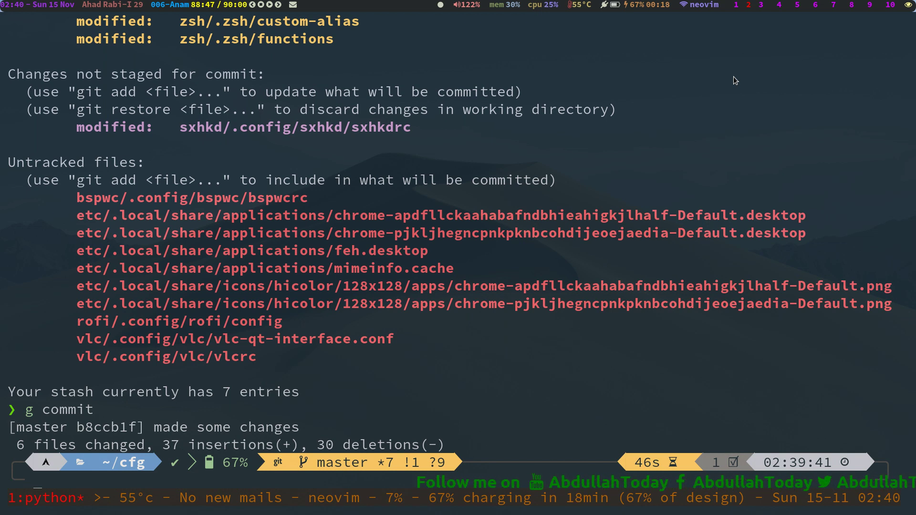
Step: Run gs to confirm only sxhkdrc remains unstaged, then switch to tmux window 2:ffmpeg
type("gs")
key("Return")
type("gu")
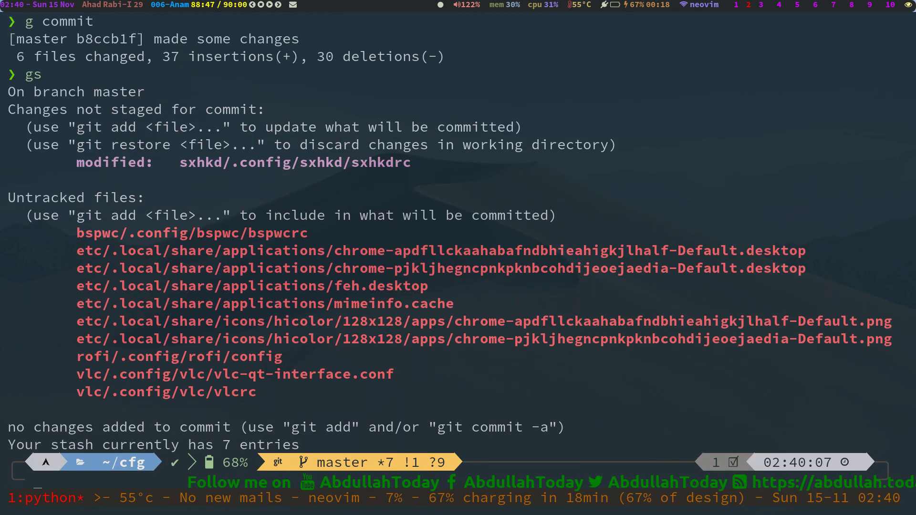
key("ctrl+b")
key("2")
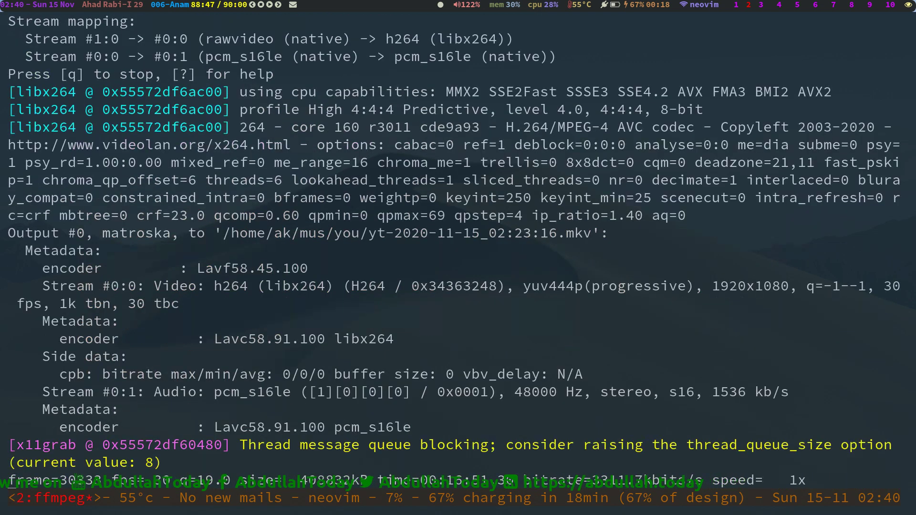